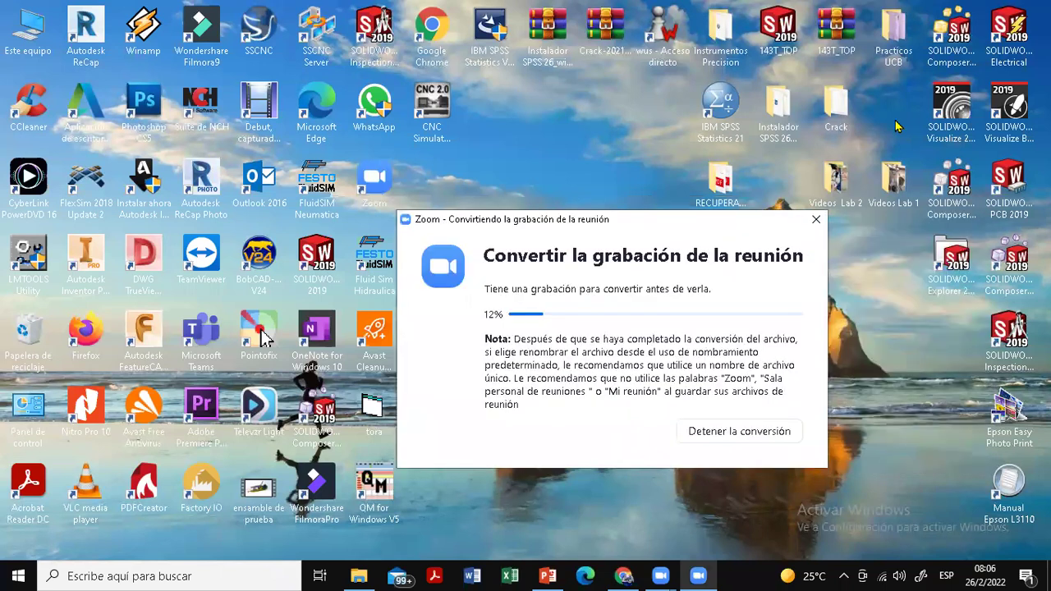
Launch WinUnisoft from the desktop and choose to create a new project
left_click(573, 120)
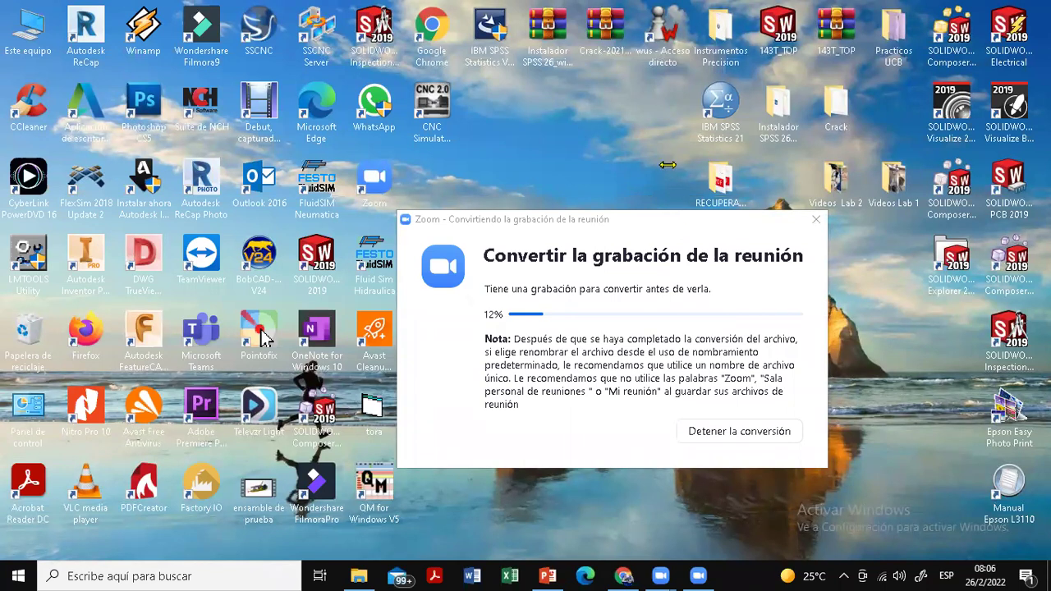
double_click(665, 37)
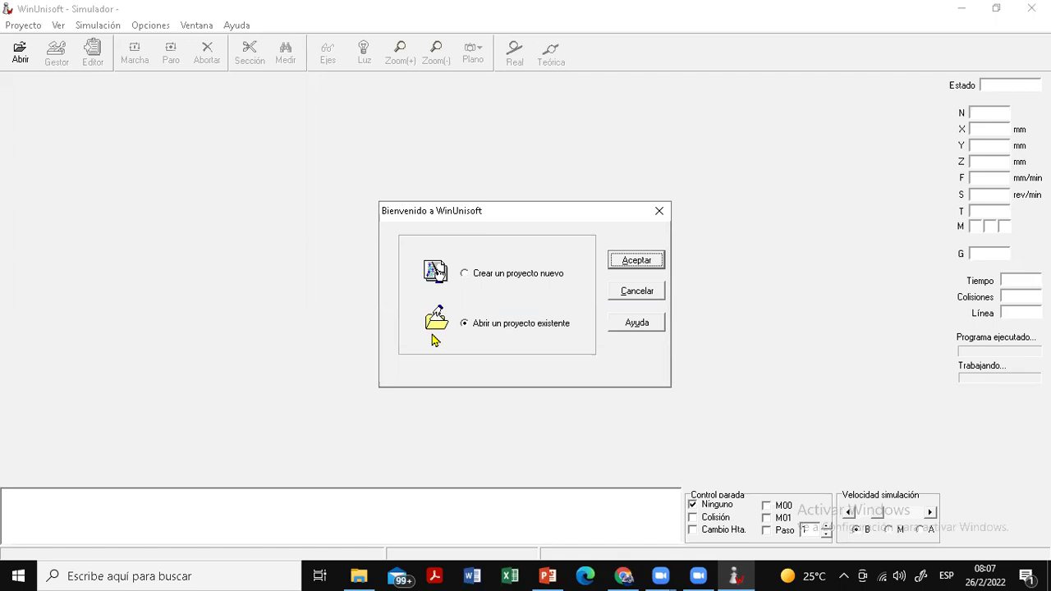
left_click(465, 276)
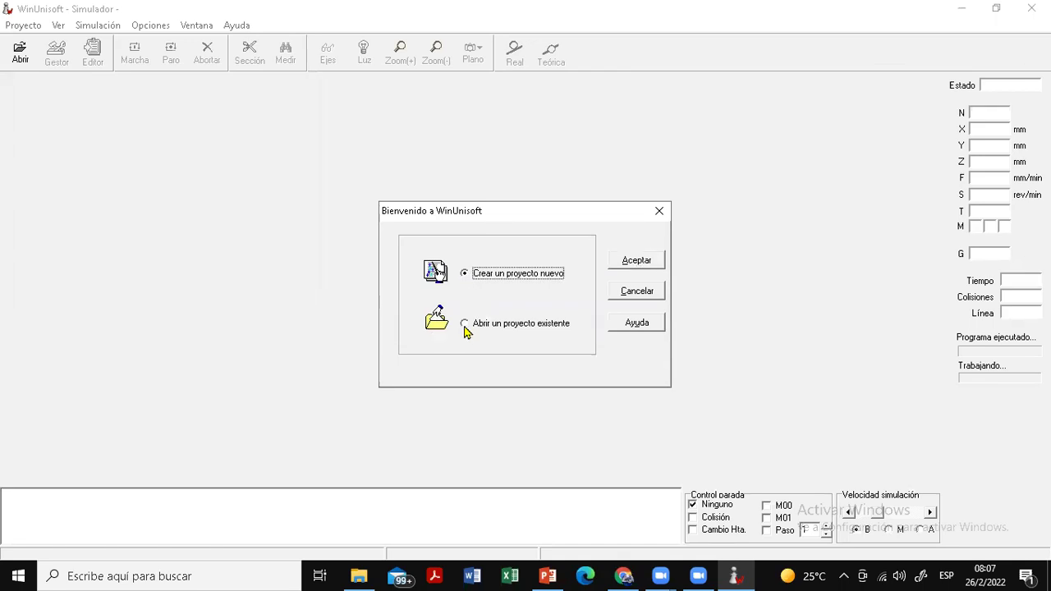
left_click(465, 324)
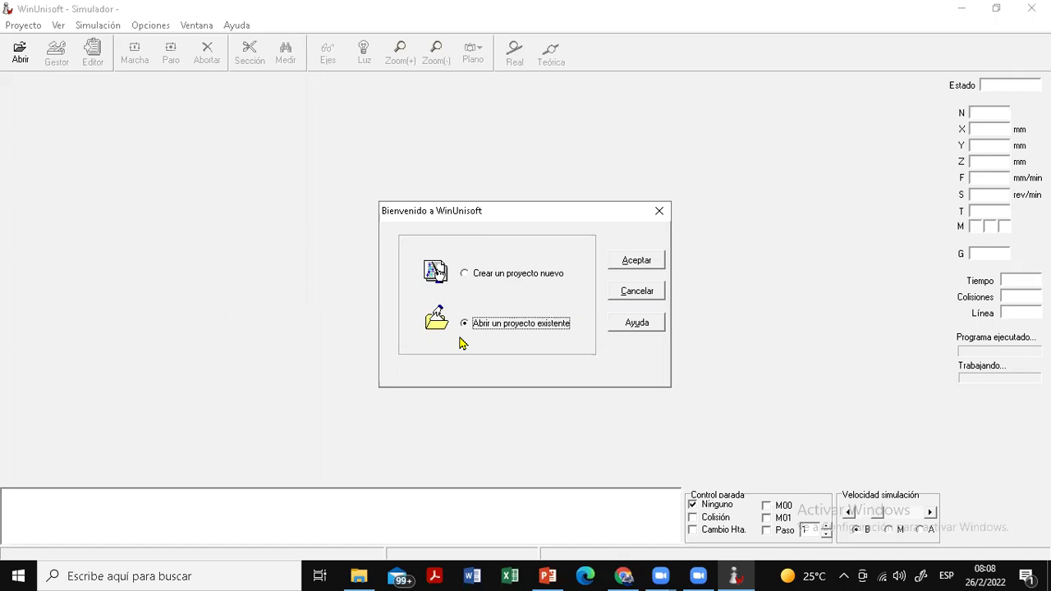
left_click(465, 275)
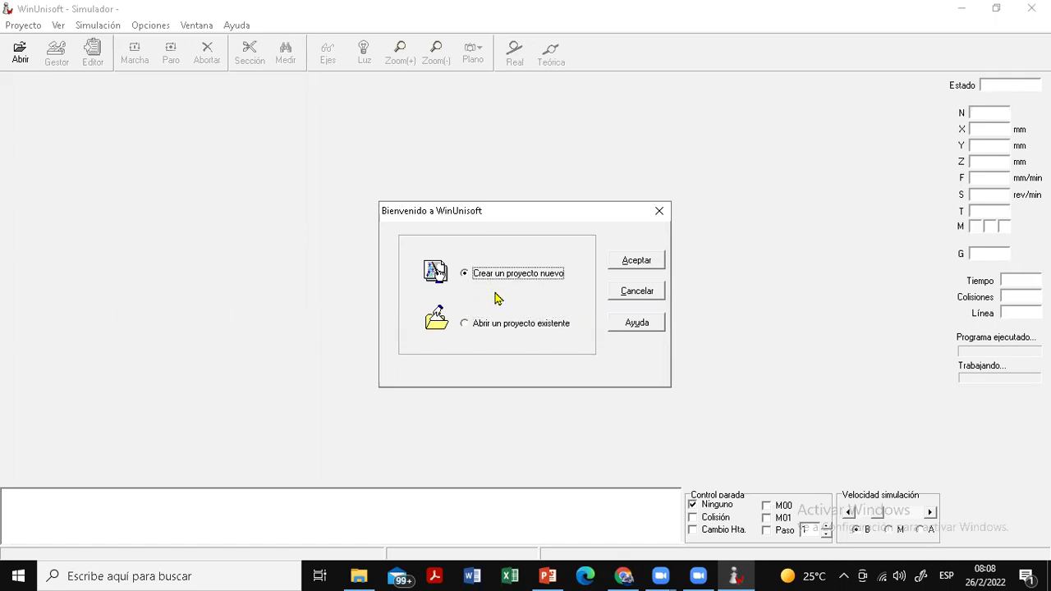
left_click(639, 263)
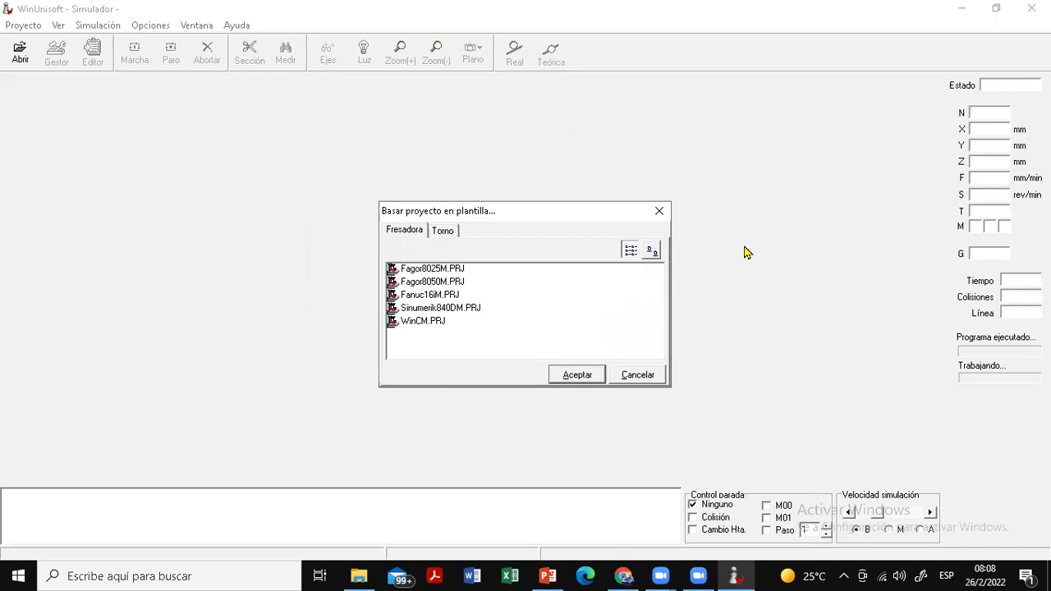
Base the new project on the Fanuc16iTA lathe (Torno) template
left_click(444, 233)
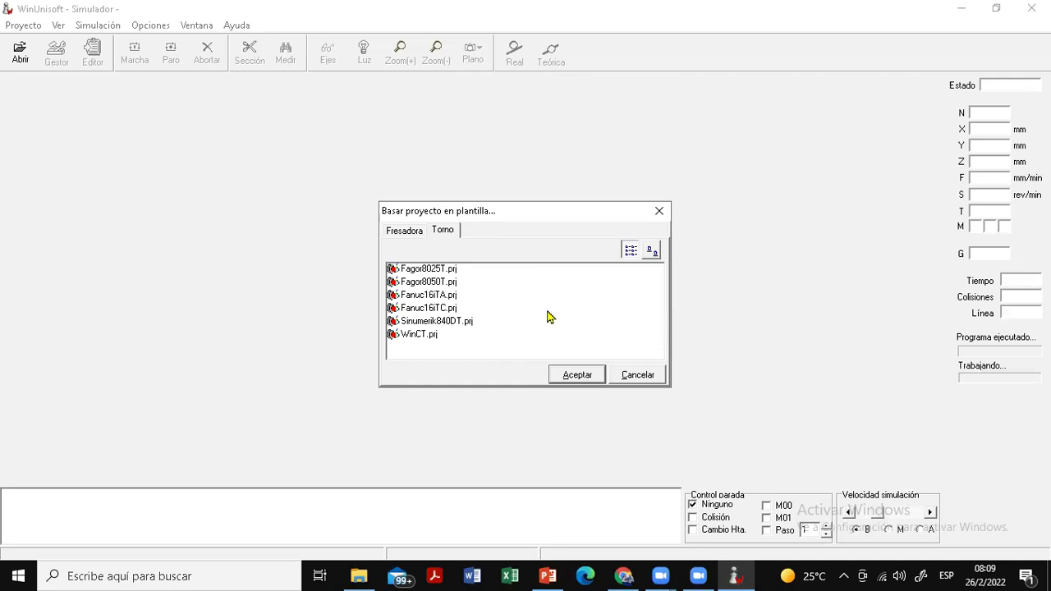
left_click(434, 303)
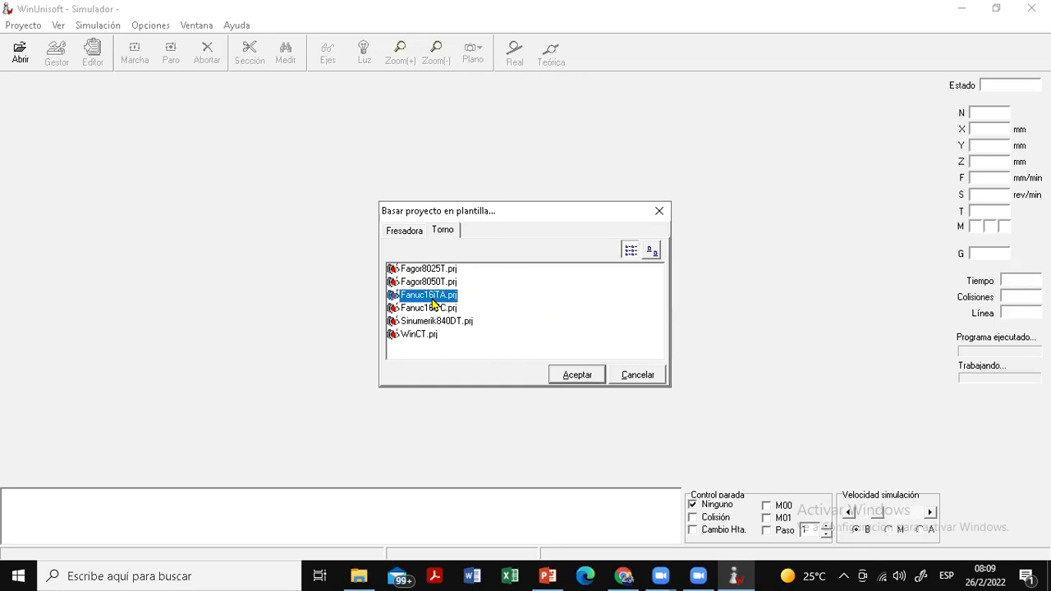
left_click(577, 376)
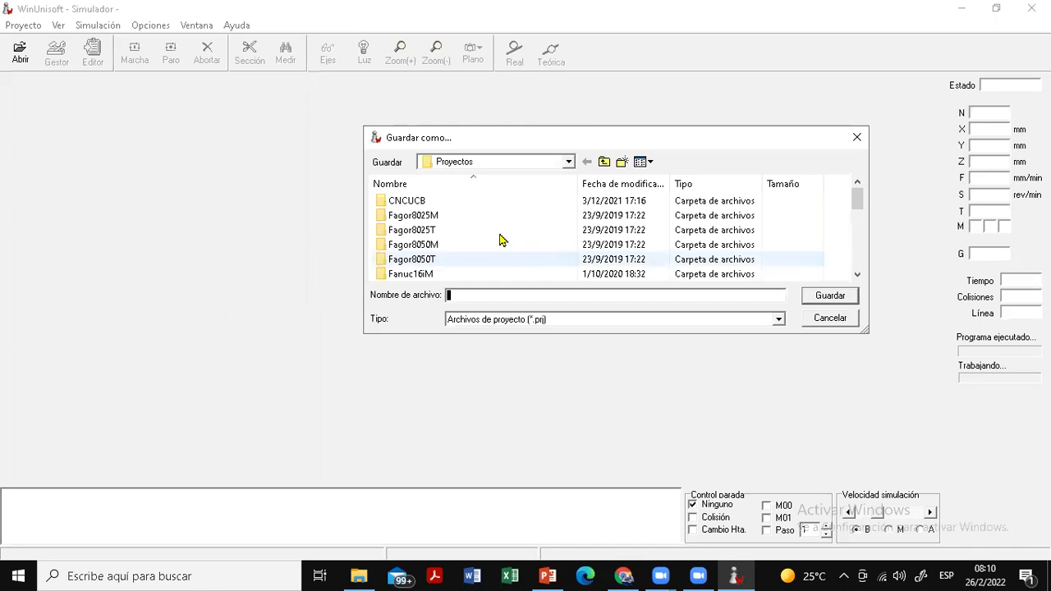
Look through the contents of the Proyectos folder for a place to save the project
scroll(498, 241, "down", 2)
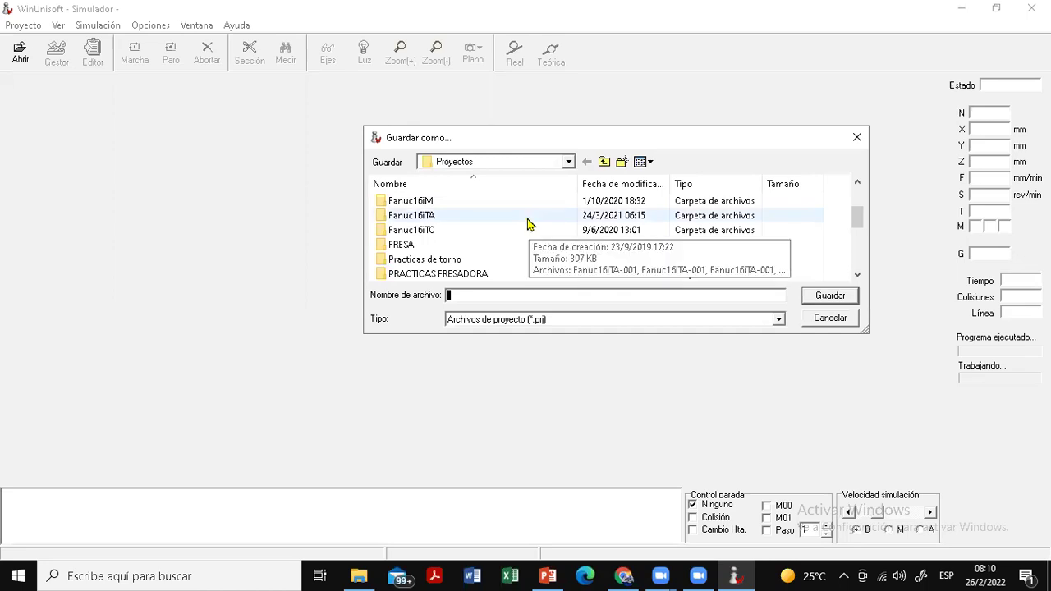
scroll(509, 237, "down", 5)
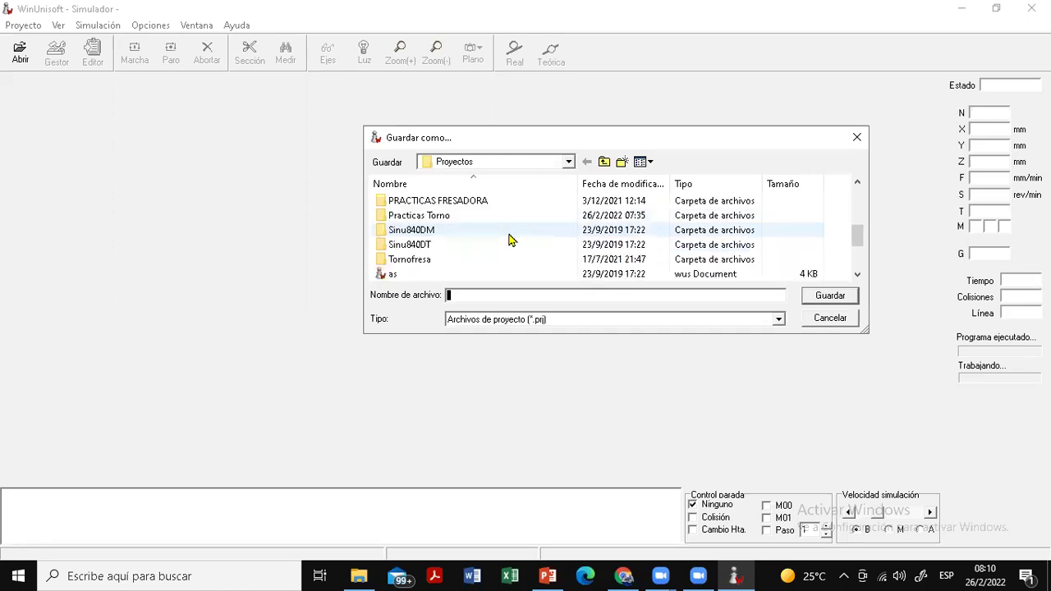
scroll(509, 237, "up", 5)
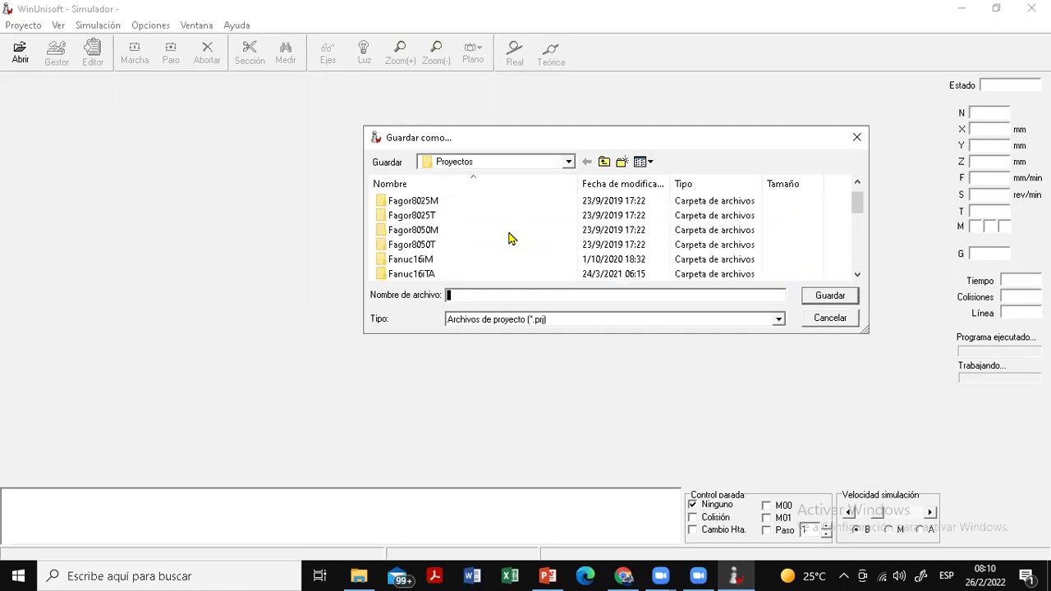
scroll(509, 237, "up", 1)
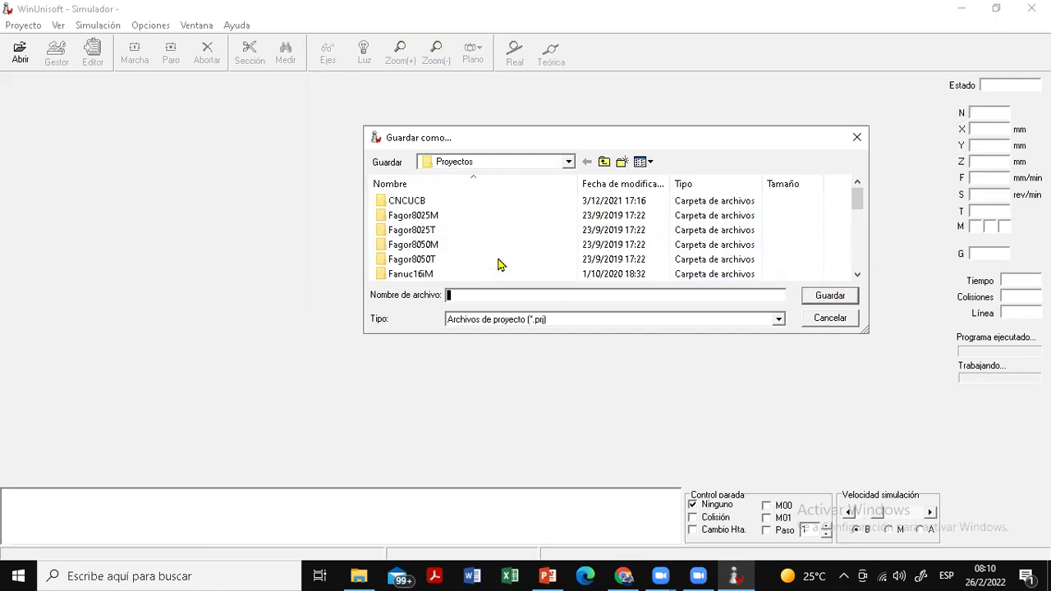
scroll(499, 261, "down", 2)
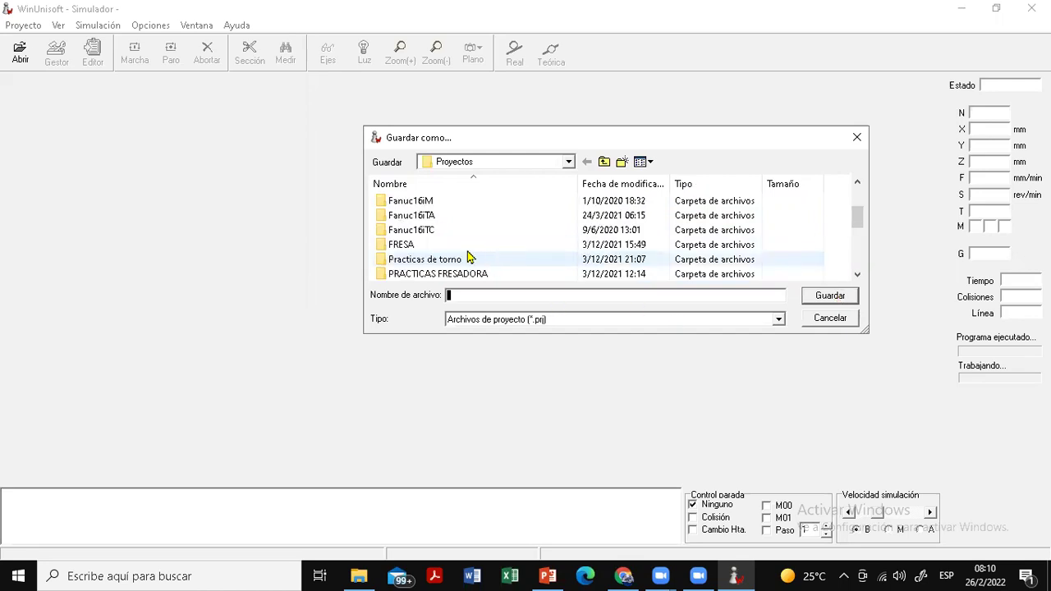
scroll(509, 258, "down", 2)
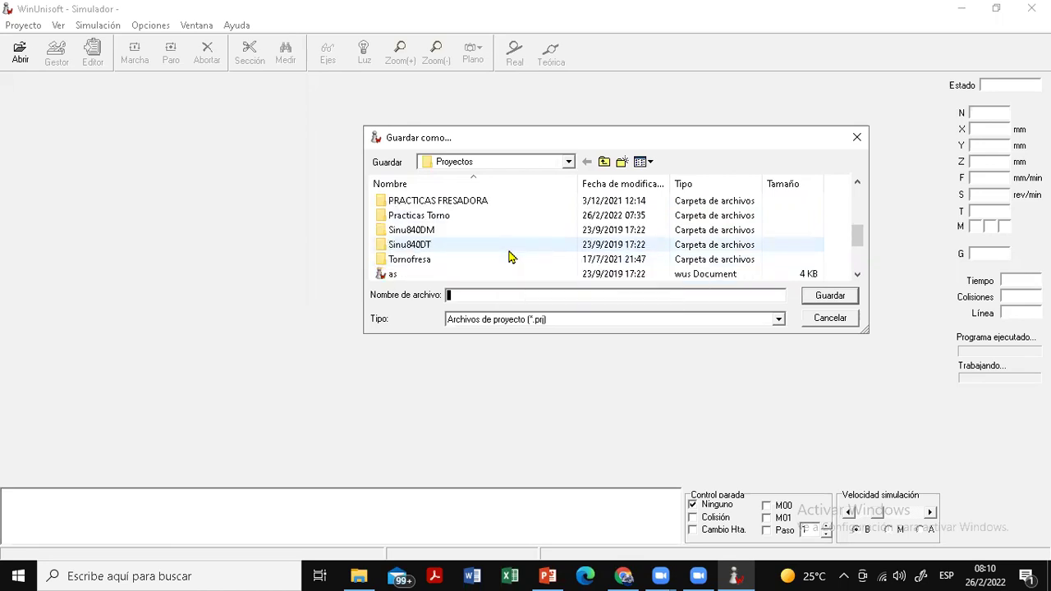
scroll(509, 258, "up", 2)
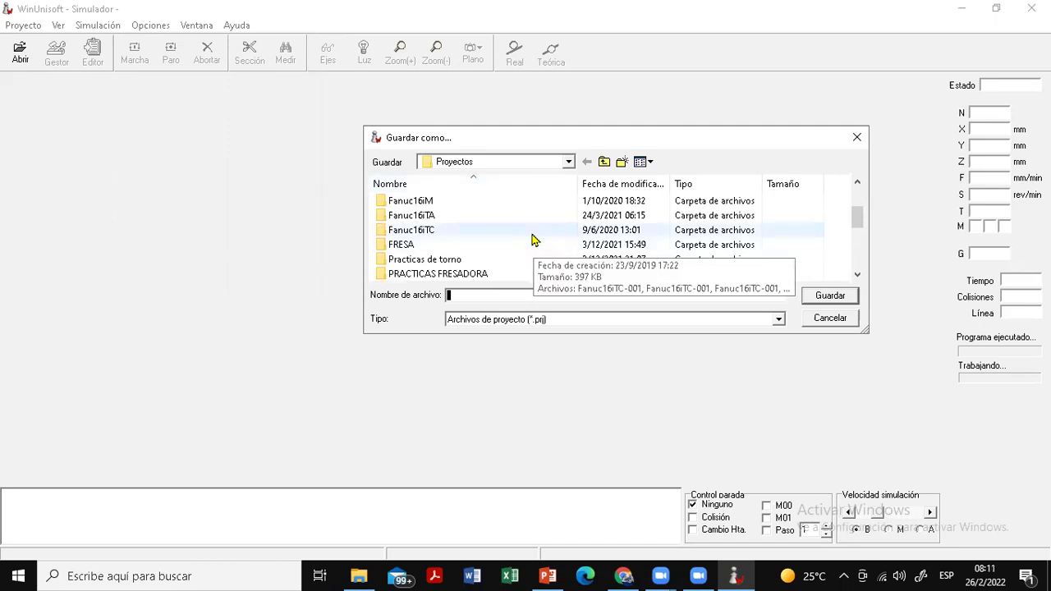
right_click(532, 236)
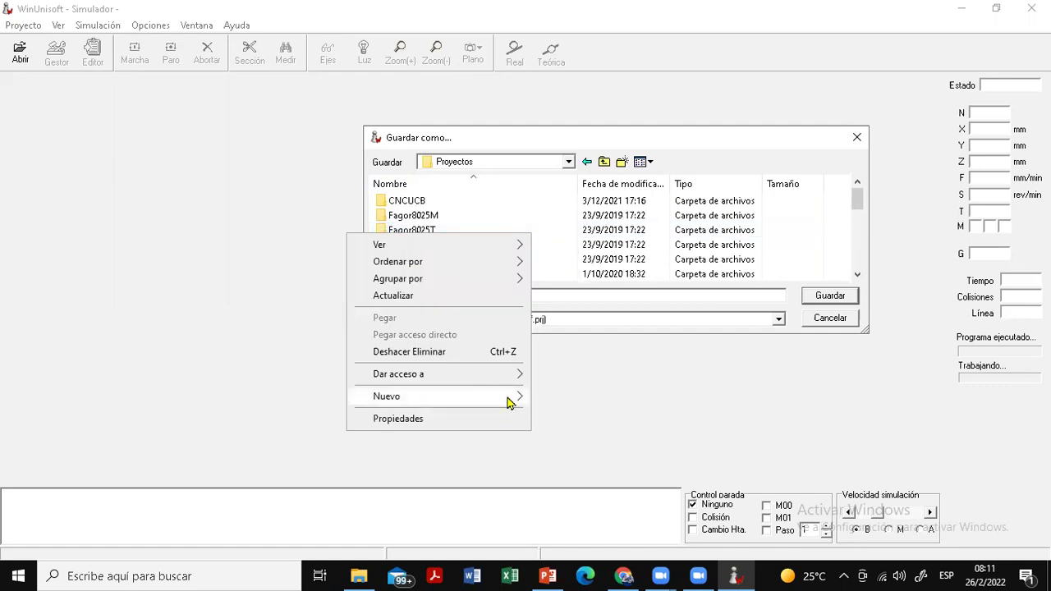
left_click(488, 401)
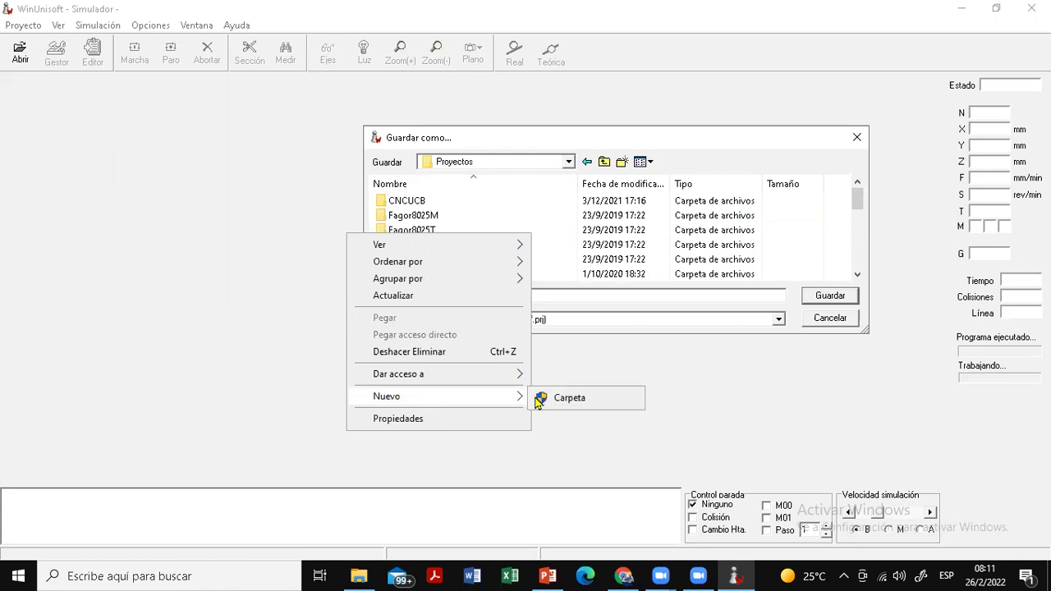
left_click(521, 228)
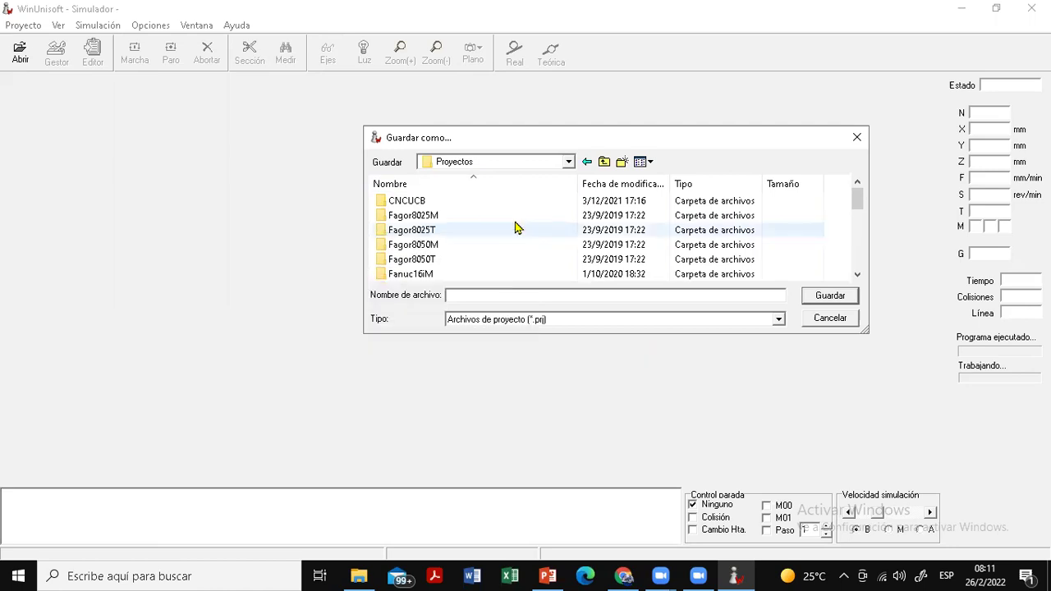
Create a folder named MEC288 inside Proyectos and open it
scroll(516, 228, "down", 5)
scroll(517, 228, "up", 3)
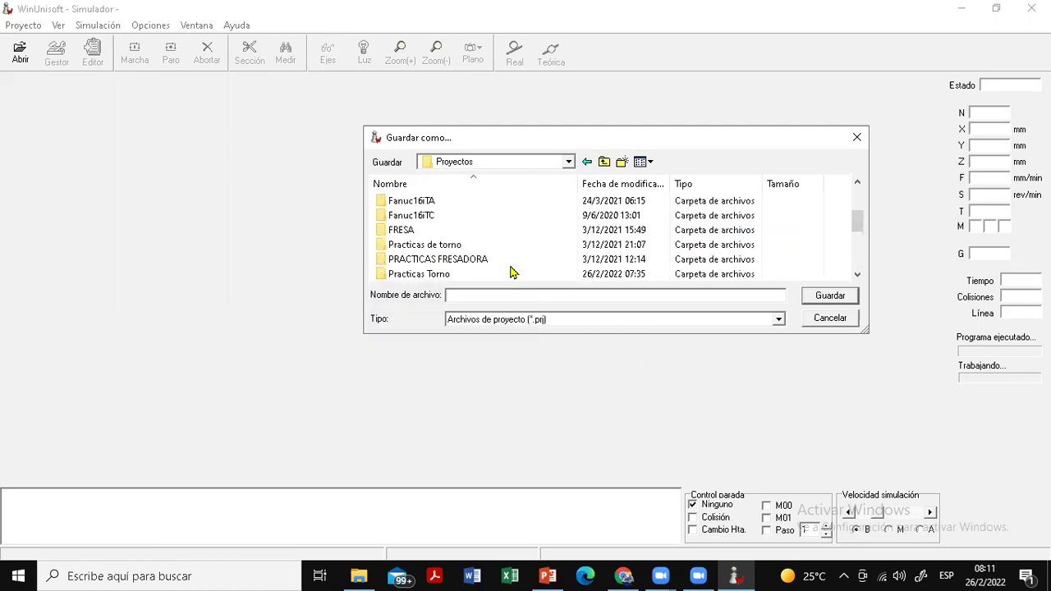
scroll(513, 271, "down", 3)
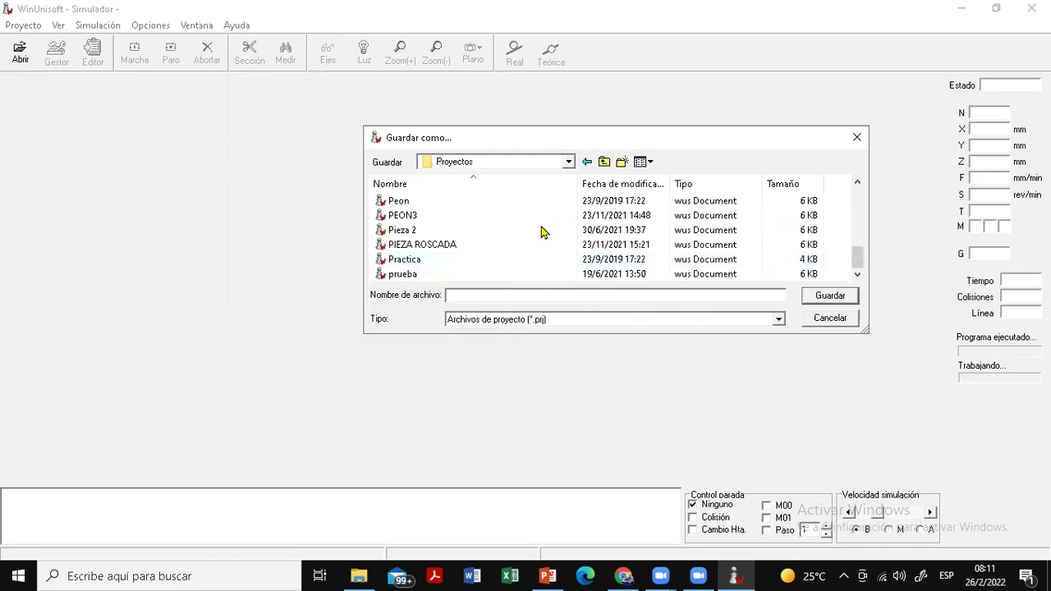
scroll(549, 240, "up", 10)
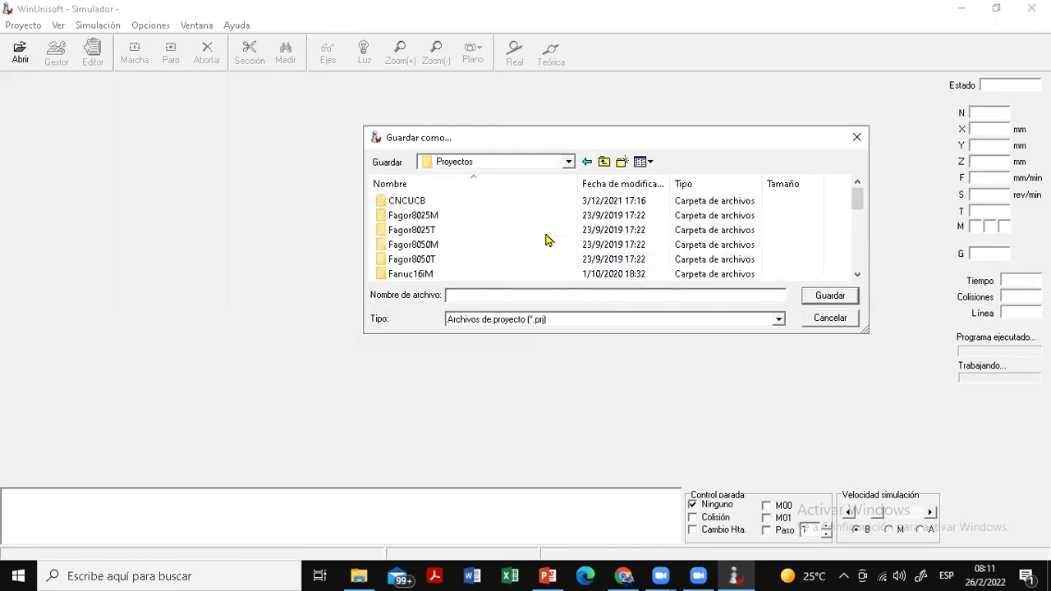
left_click(621, 165)
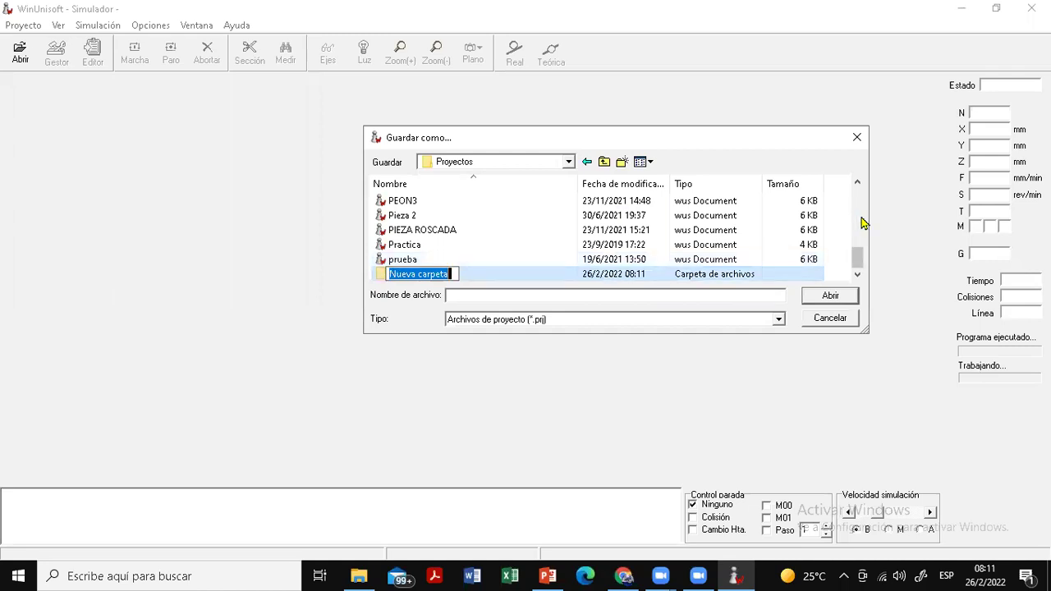
type("MEC288")
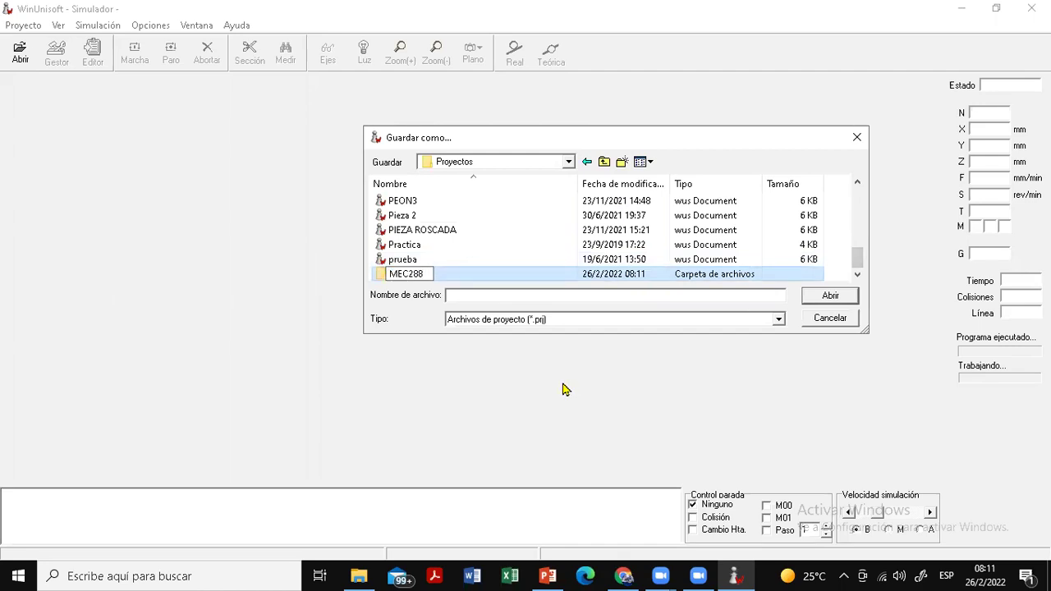
double_click(380, 277)
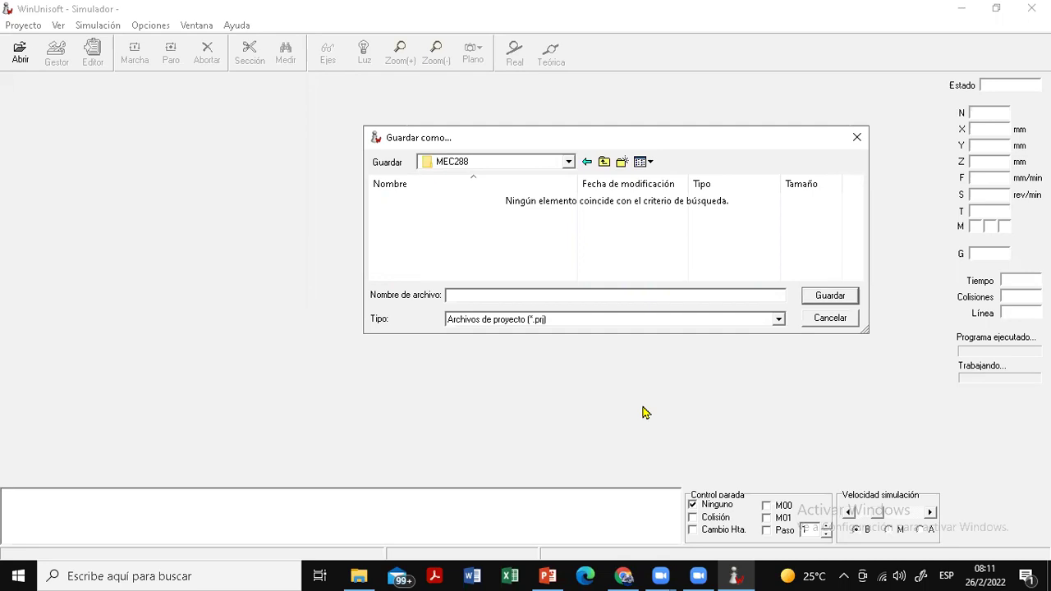
Save the project as PRACTICA1 in the MEC288 folder
type("PRACTICA1")
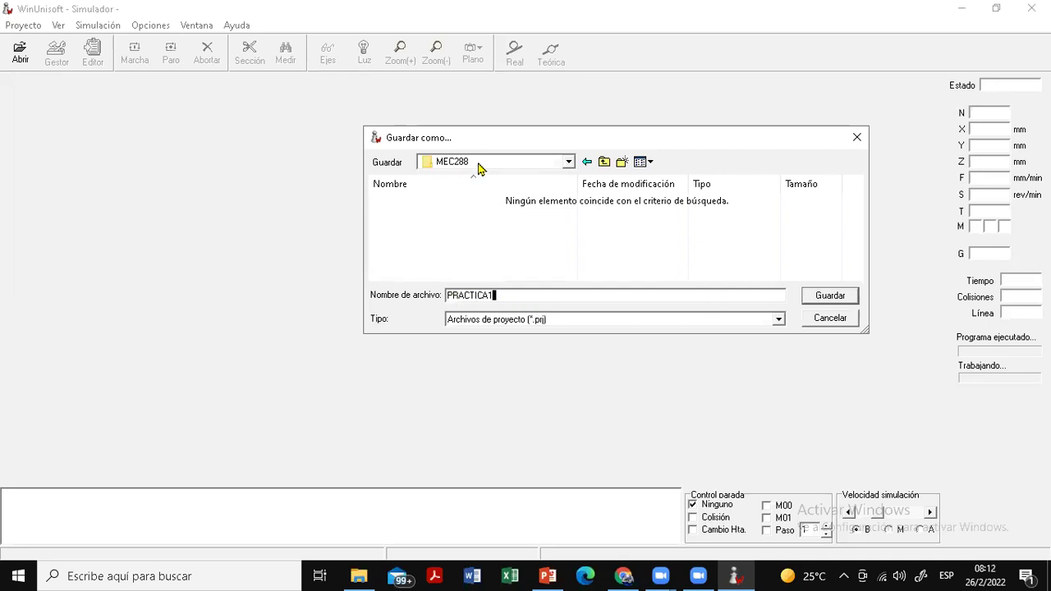
left_click(830, 297)
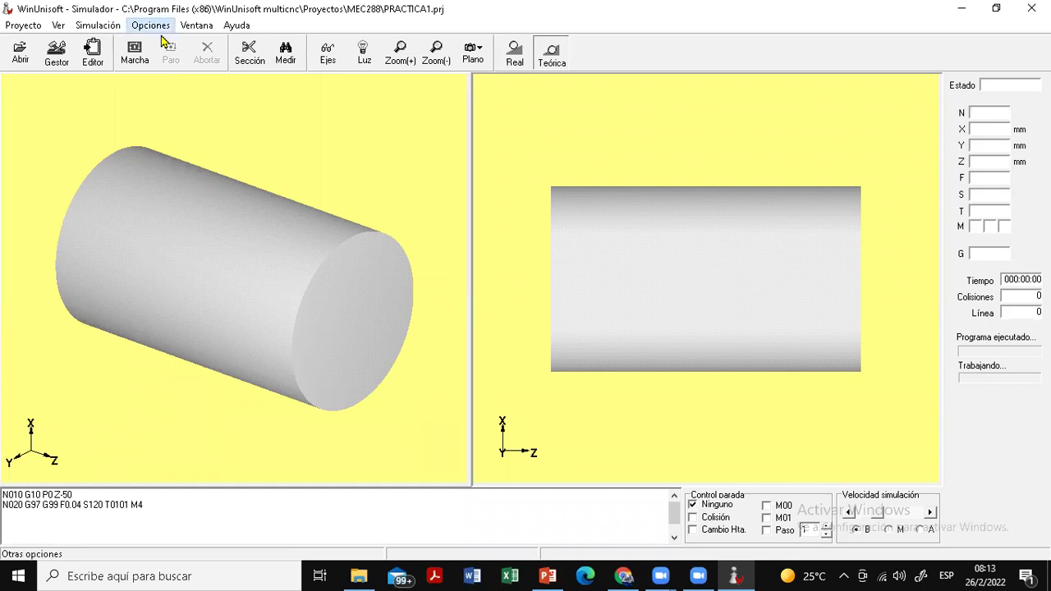
Change the background colour of the simulation views to cyan
left_click(159, 27)
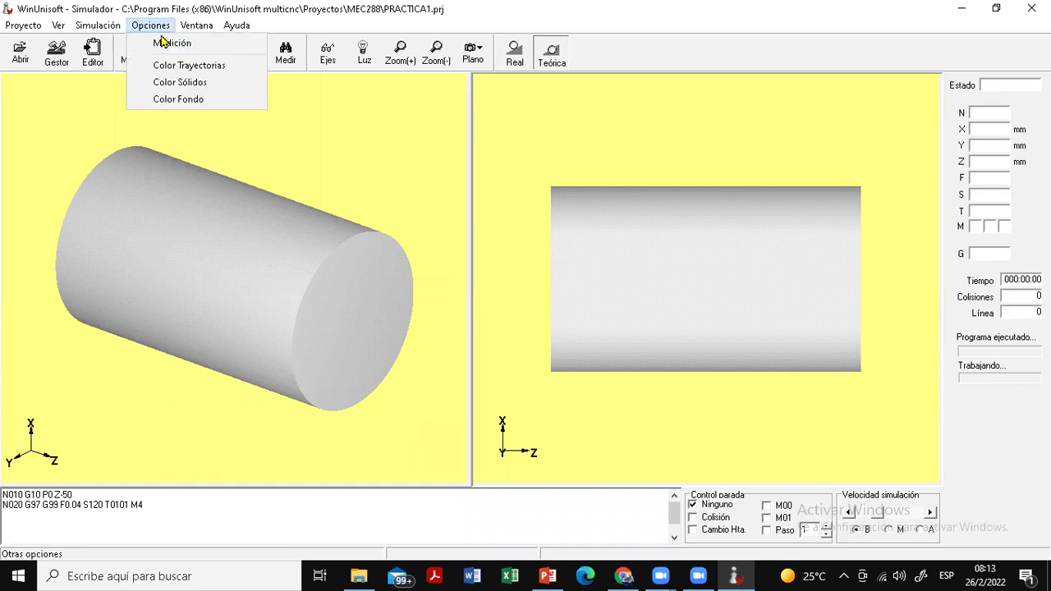
left_click(176, 101)
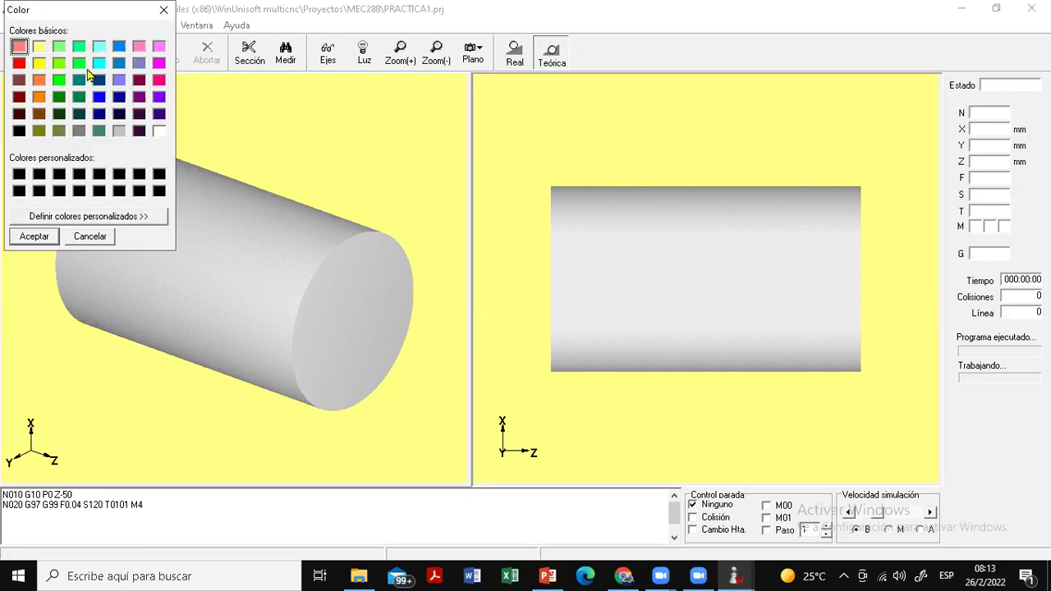
left_click(99, 65)
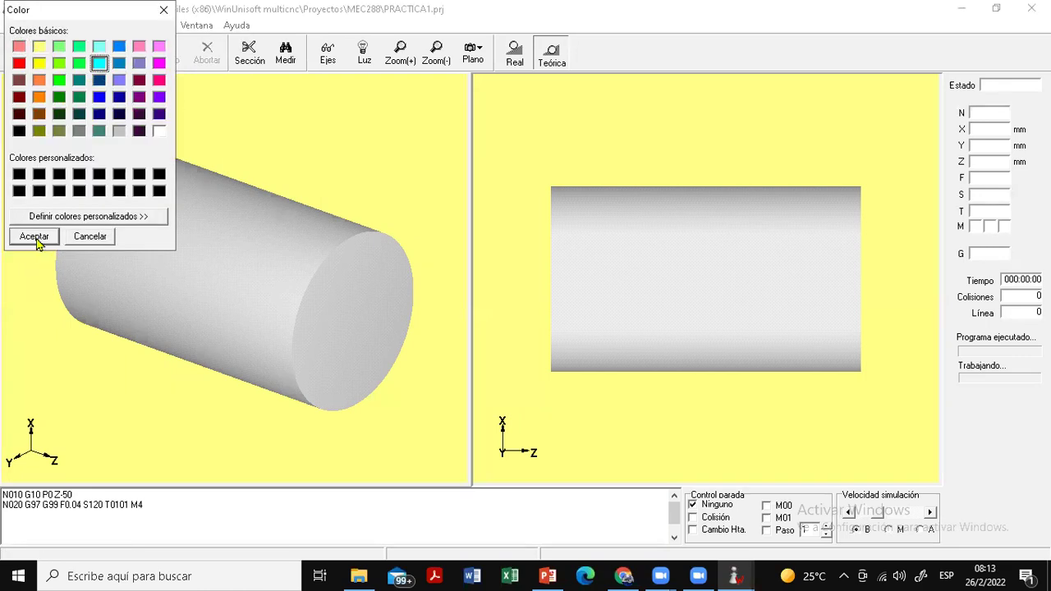
left_click(35, 237)
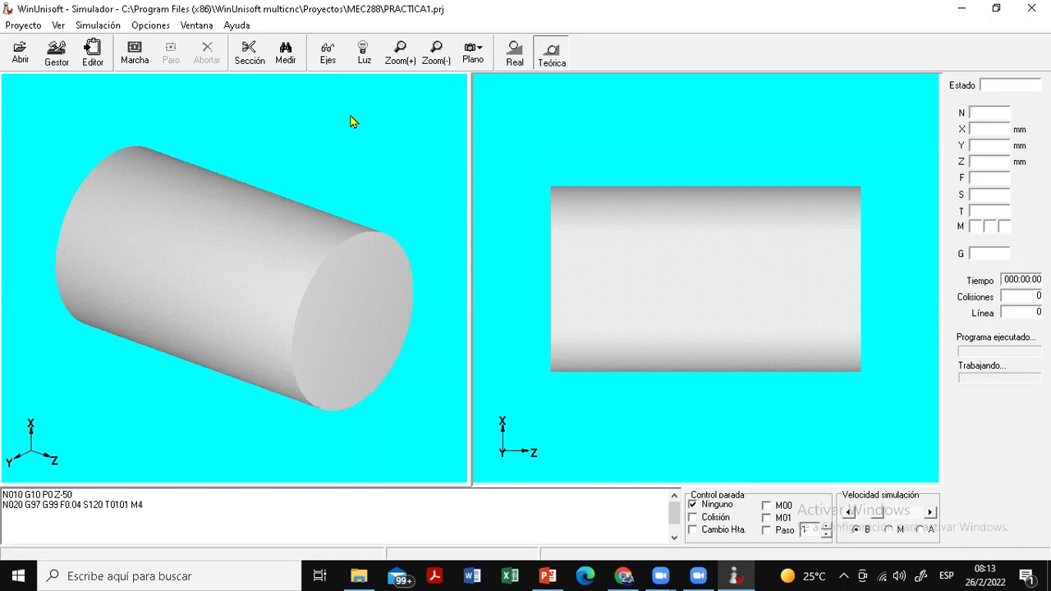
Set the background colour of the simulation views to light yellow
left_click(150, 25)
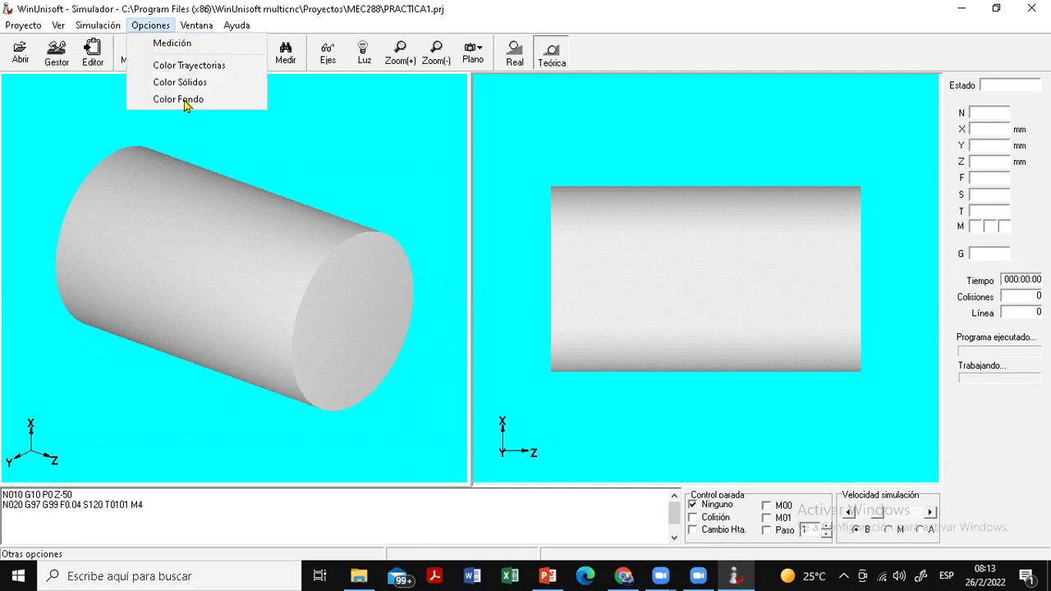
key("Return")
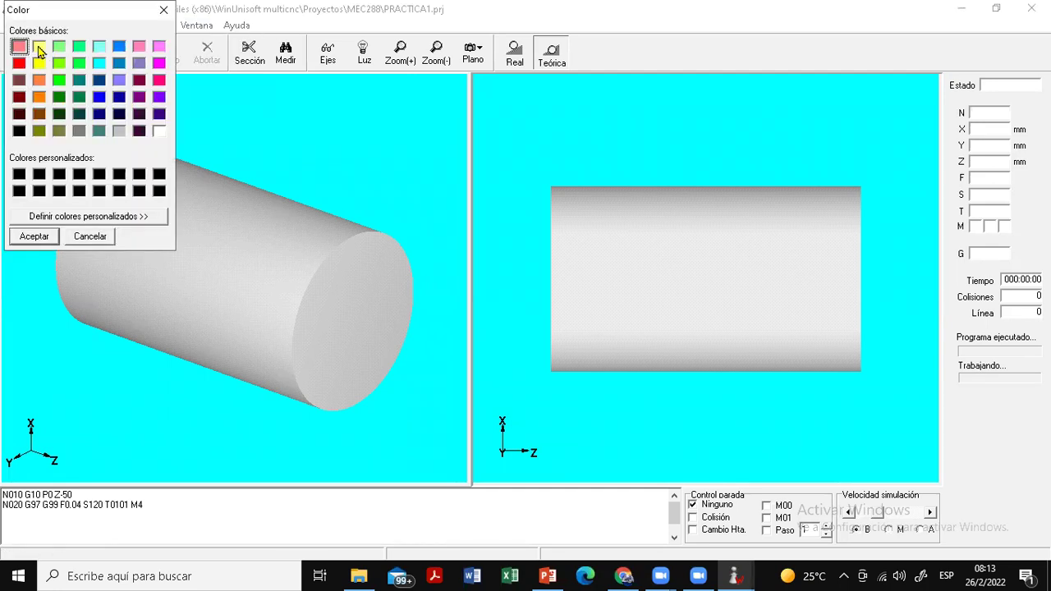
key("Right")
left_click(38, 242)
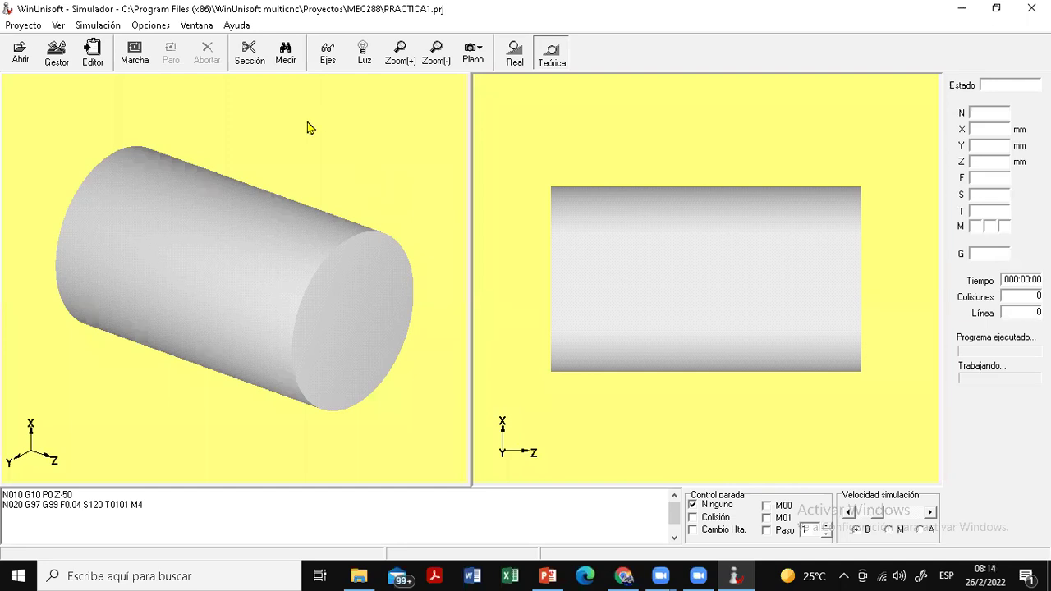
Open the project manager (Gestor) tables for PRACTICA1
left_click(56, 59)
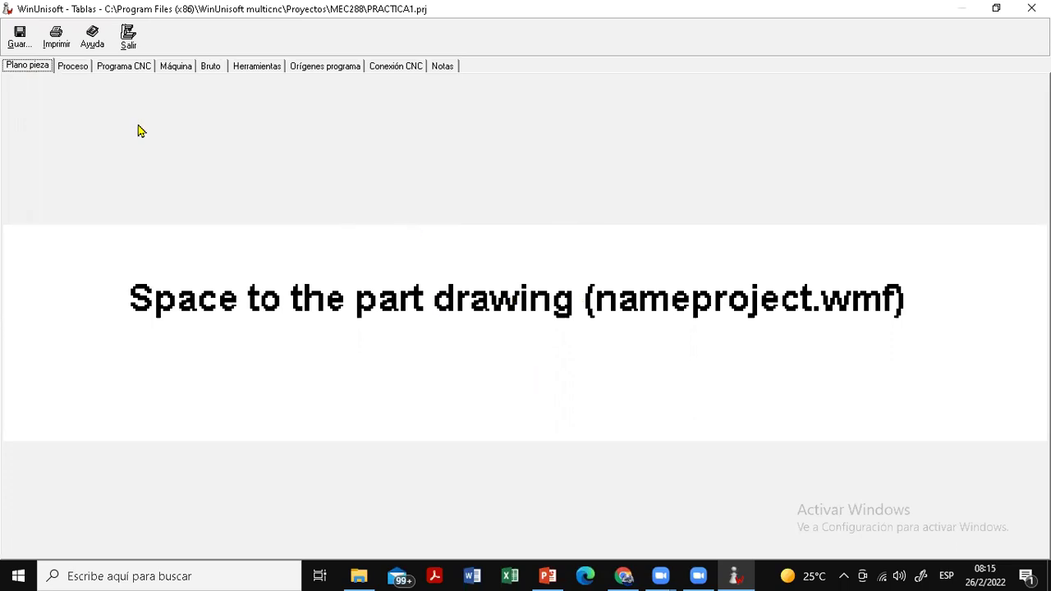
Add a PROFUNDIDAD column heading after Avance in the Phase I table of the process sheet
left_click(72, 67)
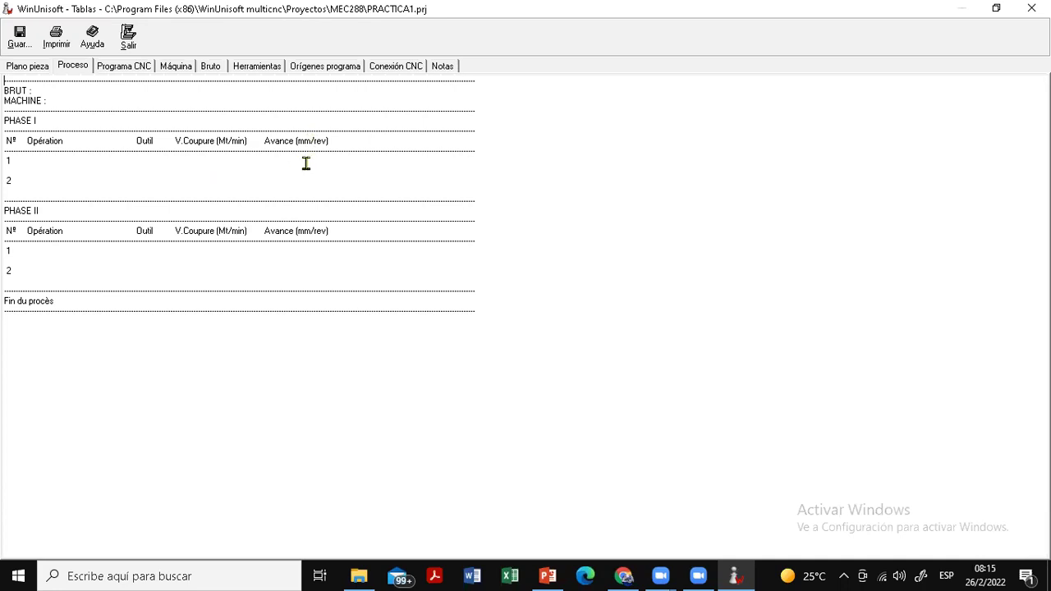
left_click(395, 142)
type("PROFUNDIDAD")
Review the CNC program, and keep Torno 2 ejes as machine type and Fanuc16iTA as control in the machine table
left_click(125, 67)
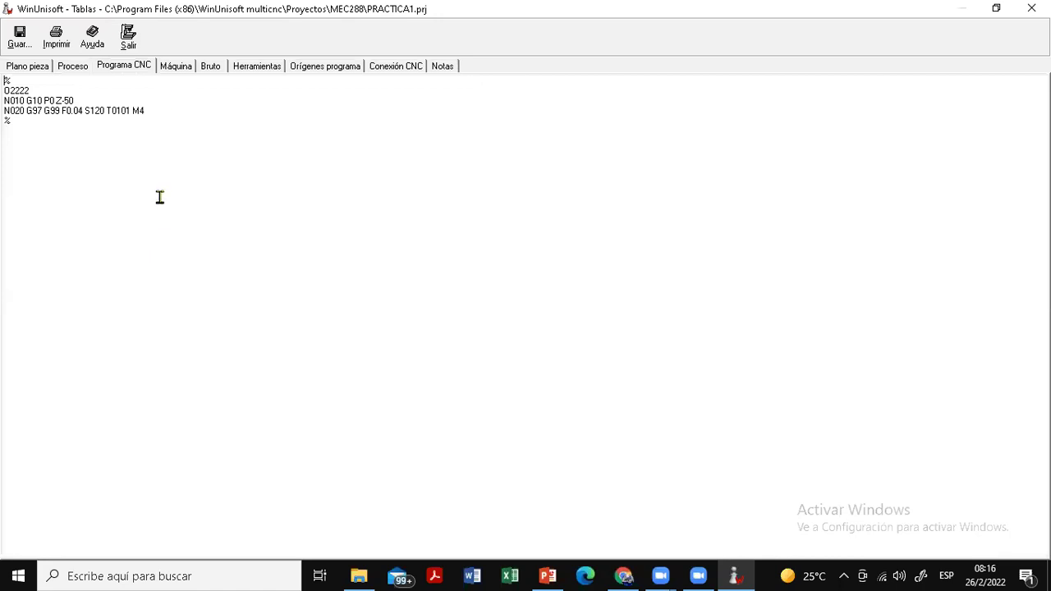
left_click(179, 69)
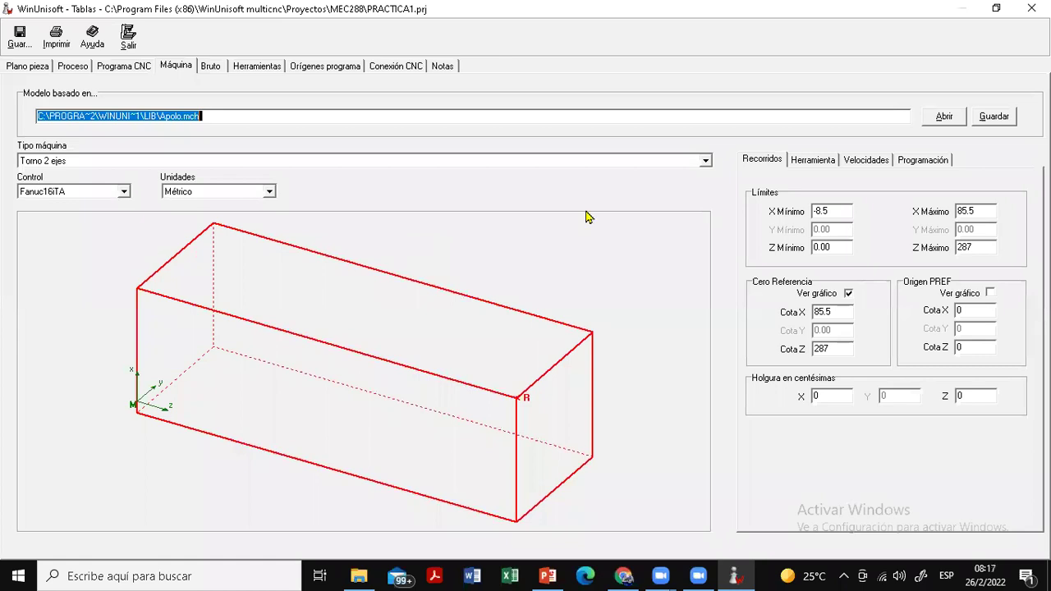
left_click(705, 162)
left_click(431, 185)
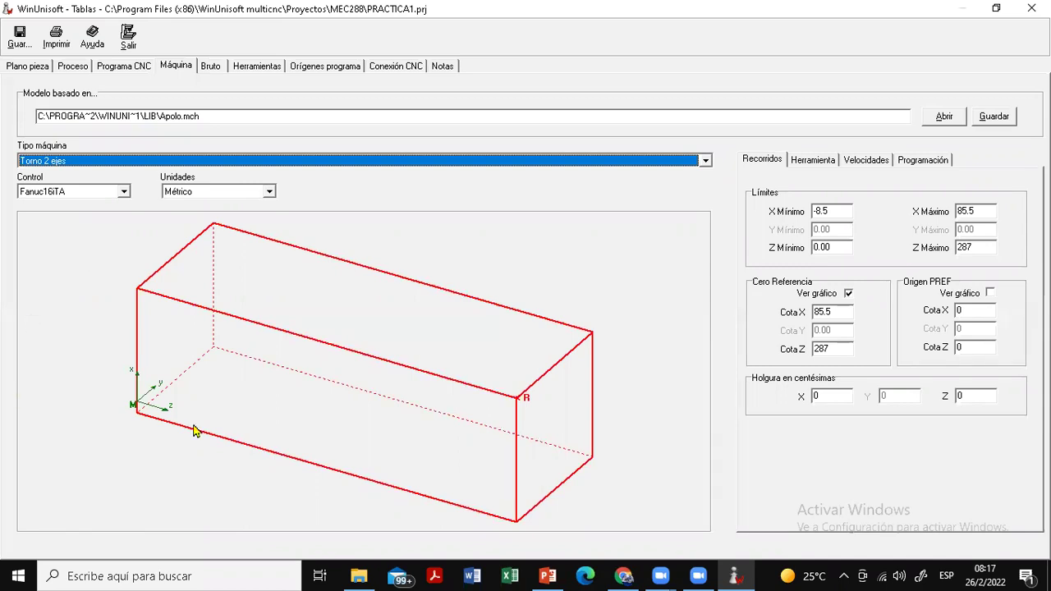
left_click(124, 192)
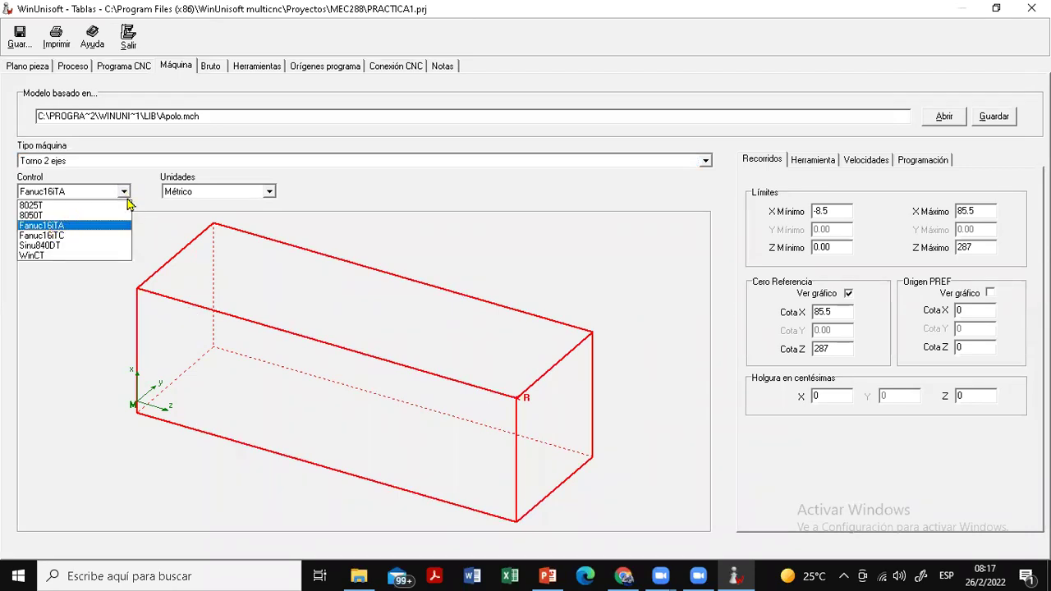
left_click(124, 194)
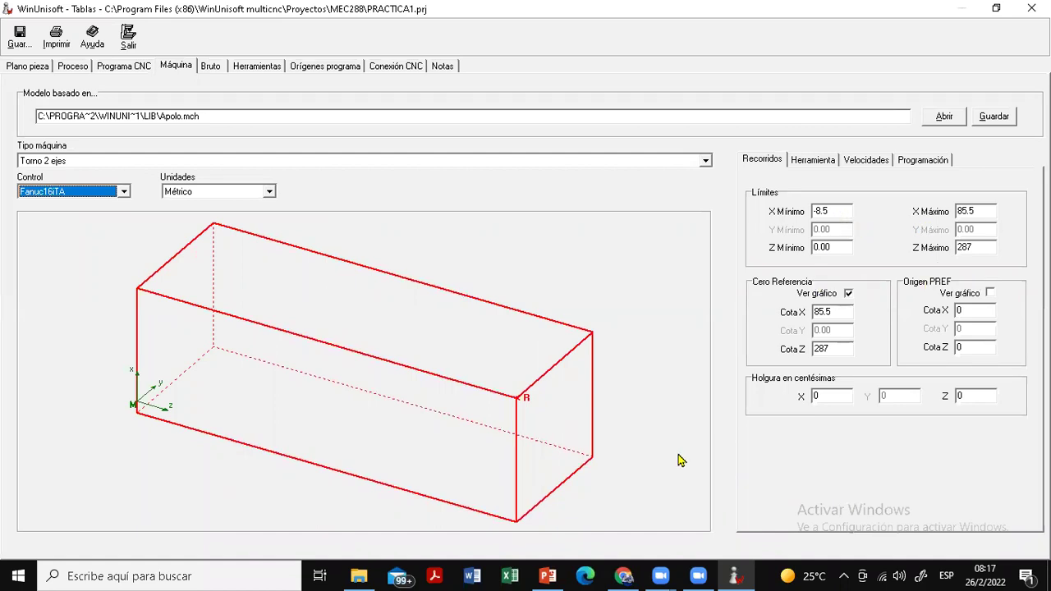
Switch to PowerPoint and browse the CNC lathe programming slides for the practice material
left_click(549, 575)
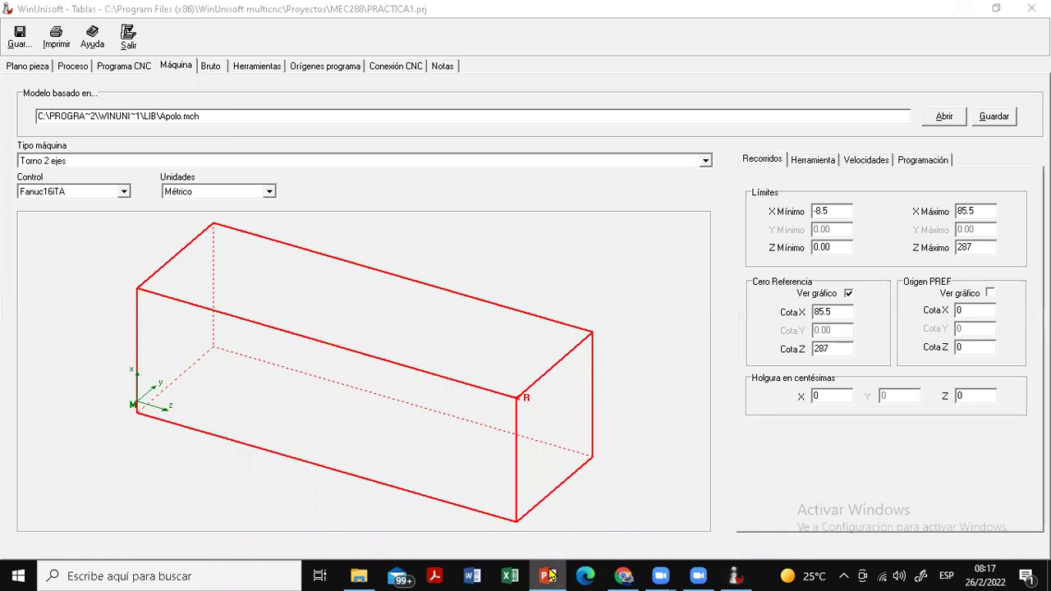
scroll(153, 369, "down", 10)
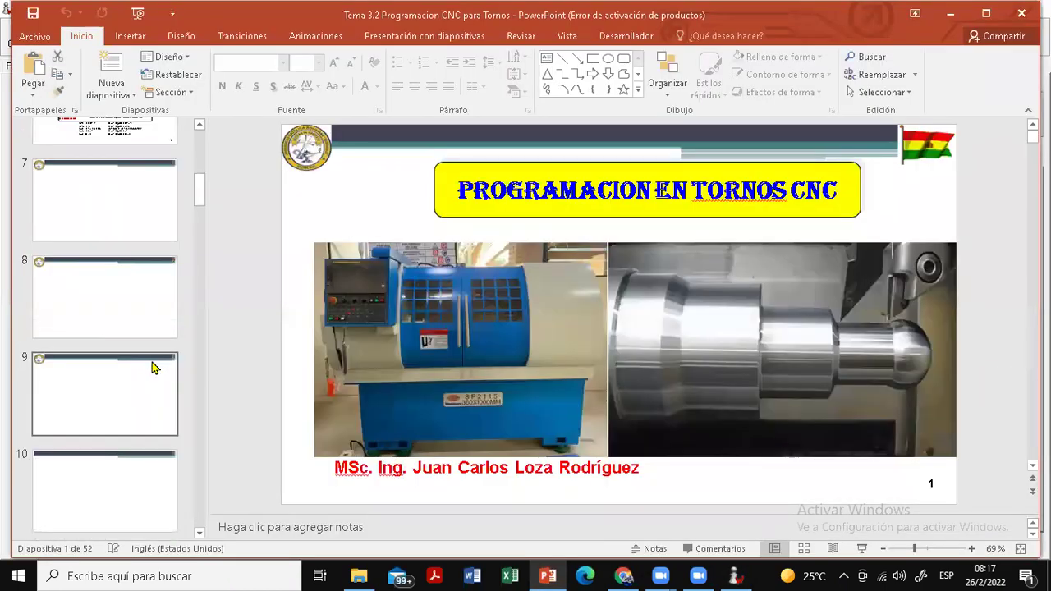
scroll(151, 365, "down", 3)
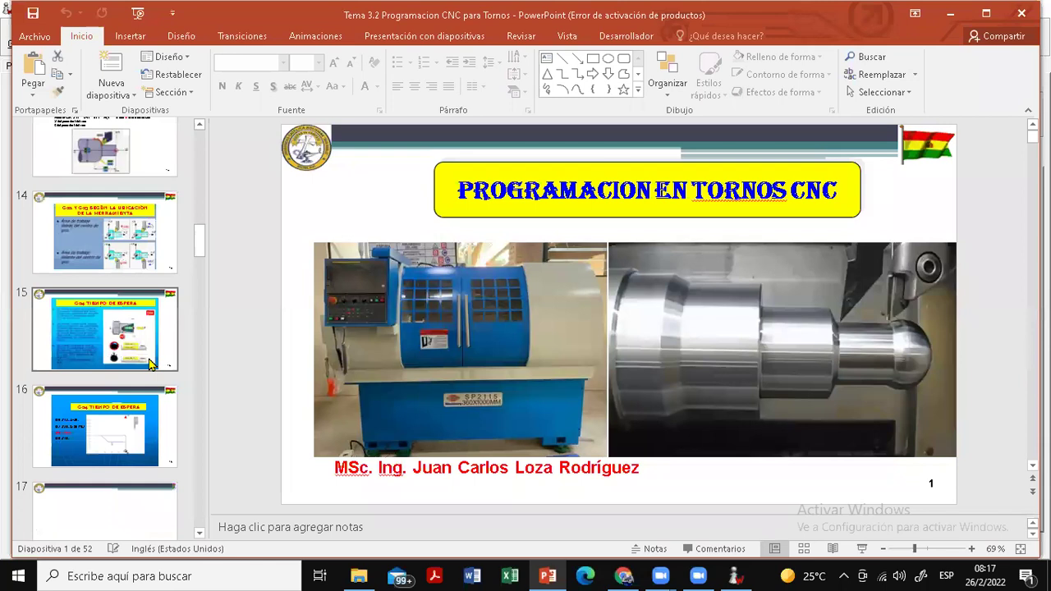
scroll(150, 365, "down", 7)
scroll(150, 364, "down", 4)
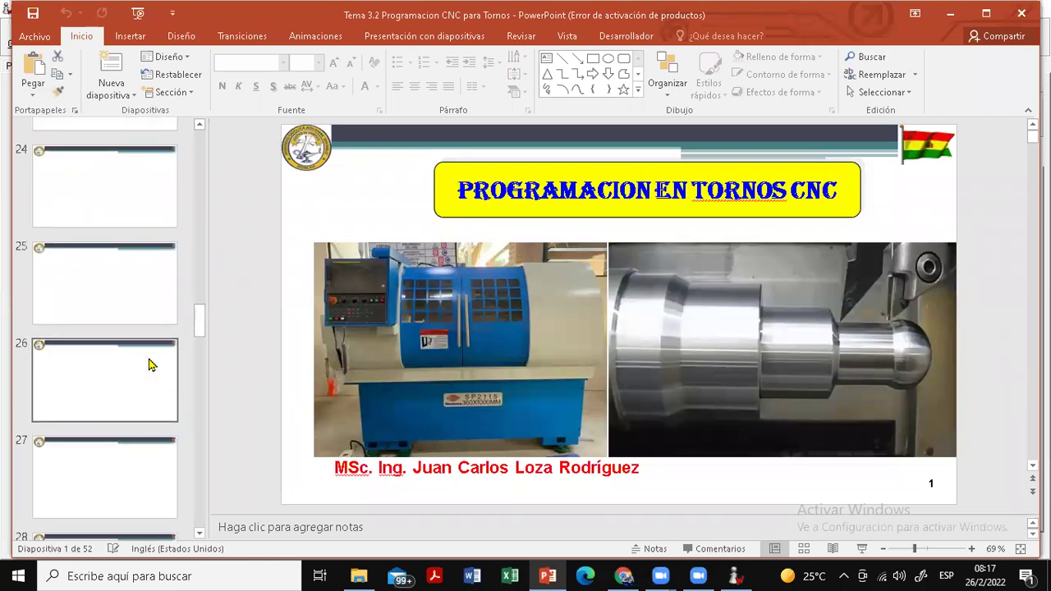
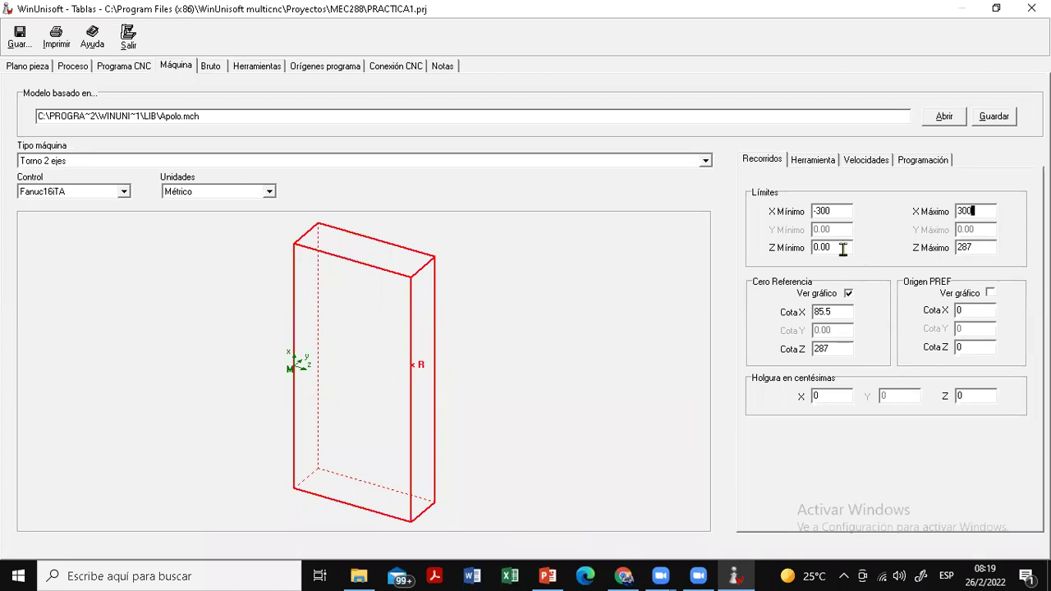
Set the machine's Z travel limits to a minimum of -300 and a maximum of 300
key("Tab")
type("-300")
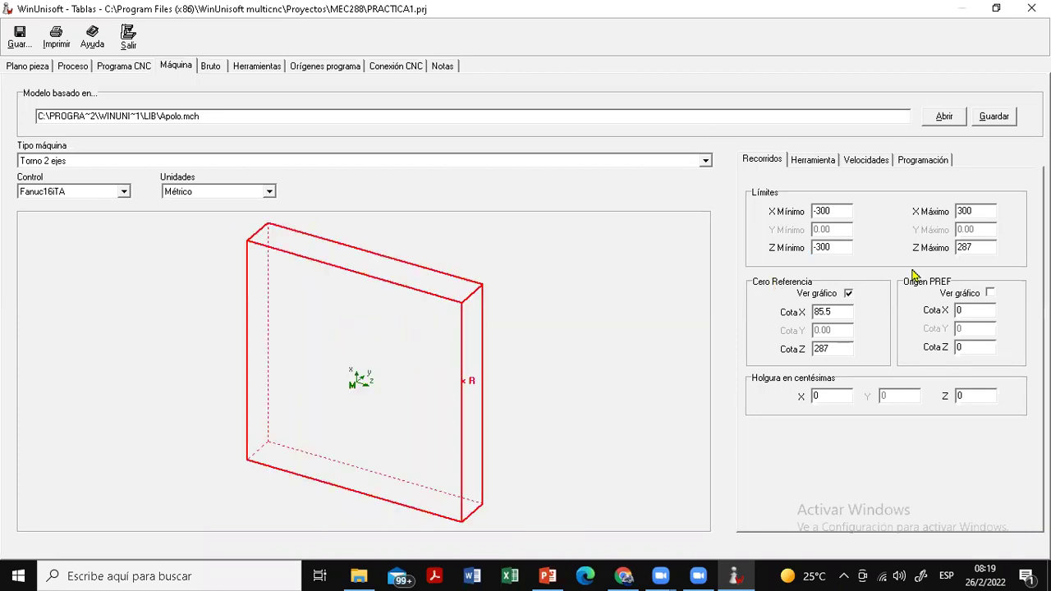
key("Tab")
type("300")
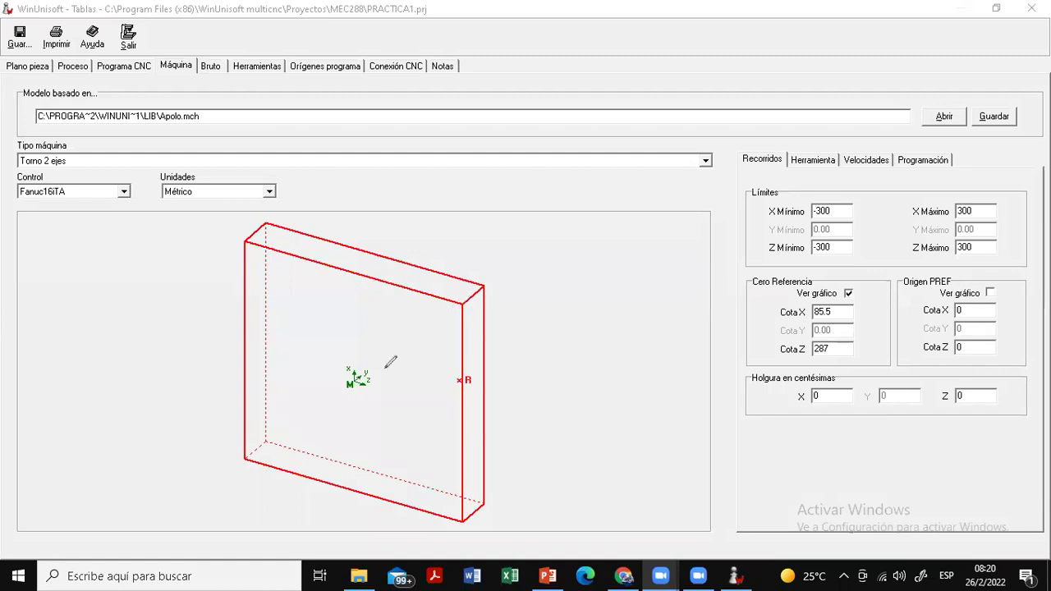
left_click_drag(387, 394, 371, 349)
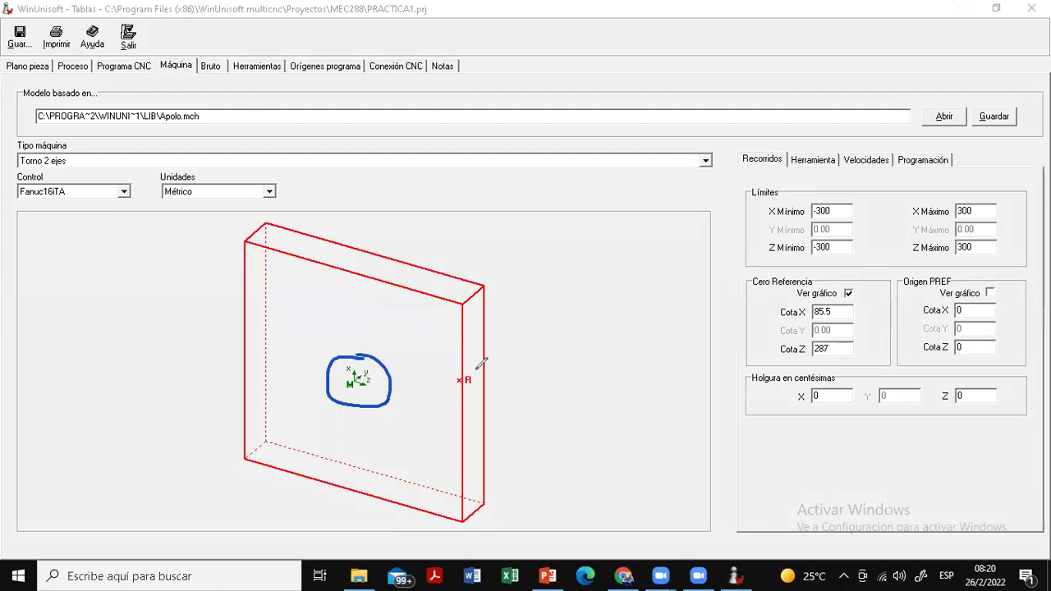
mouse_move(472, 373)
left_mouse_down()
mouse_move(452, 378)
mouse_move(475, 391)
mouse_move(473, 372)
left_mouse_up()
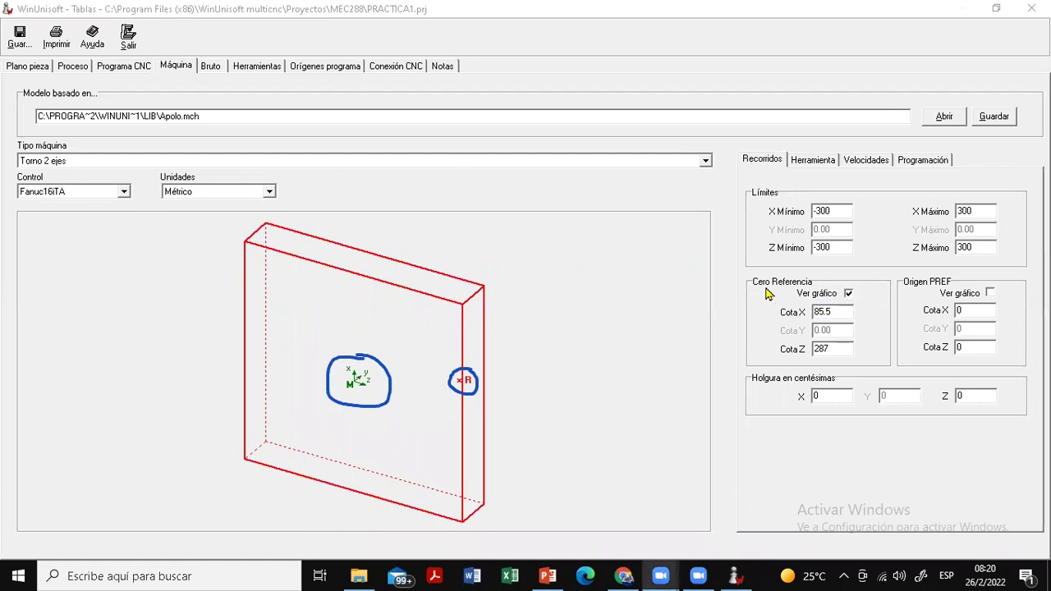
Set the machine's reference zero to Cota X 100 and Cota Z 200
double_click(839, 312)
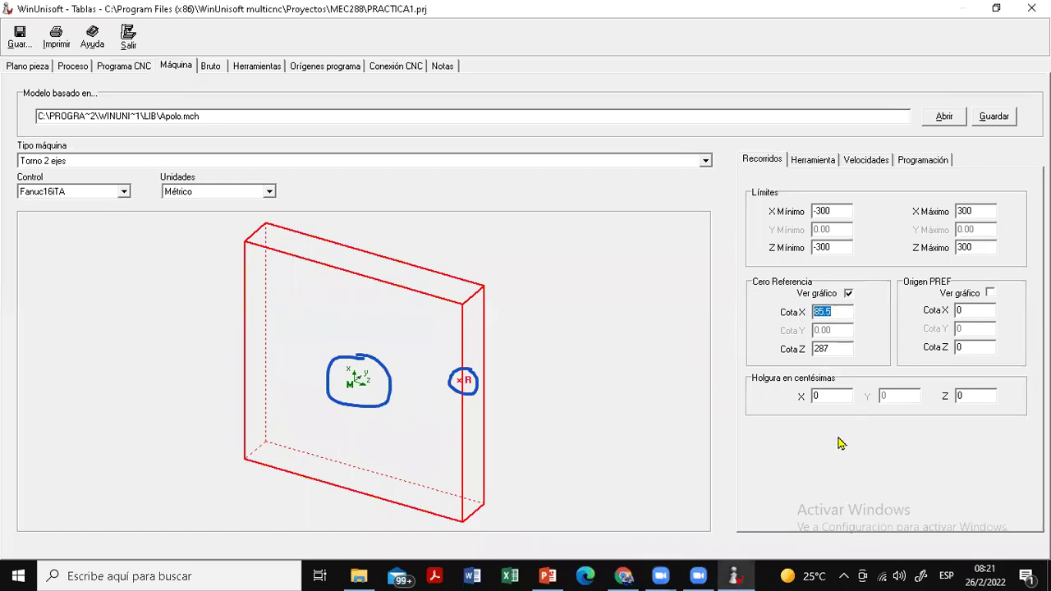
type("100")
key("Tab")
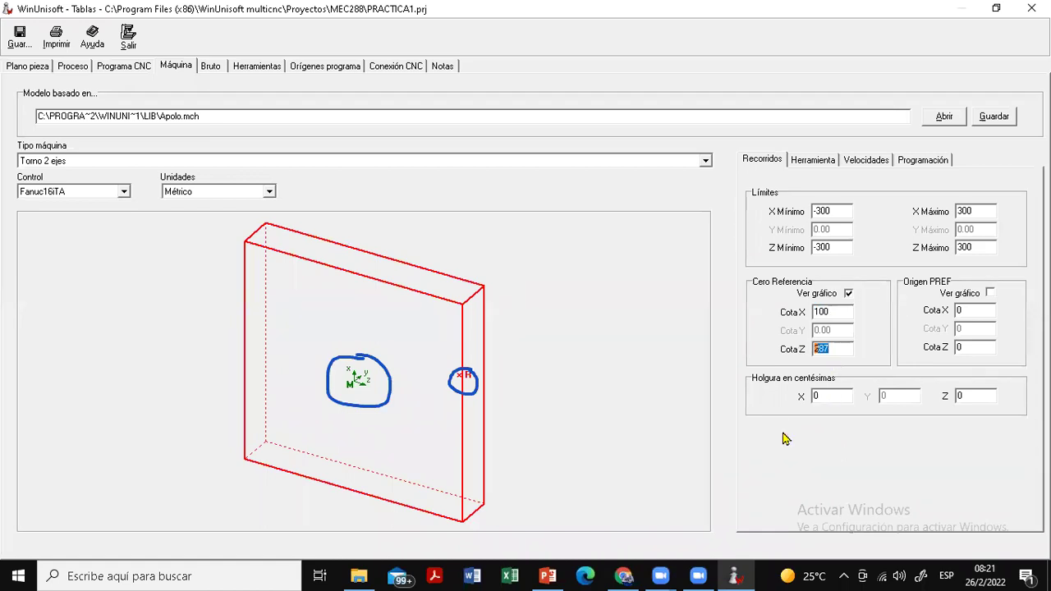
type("100")
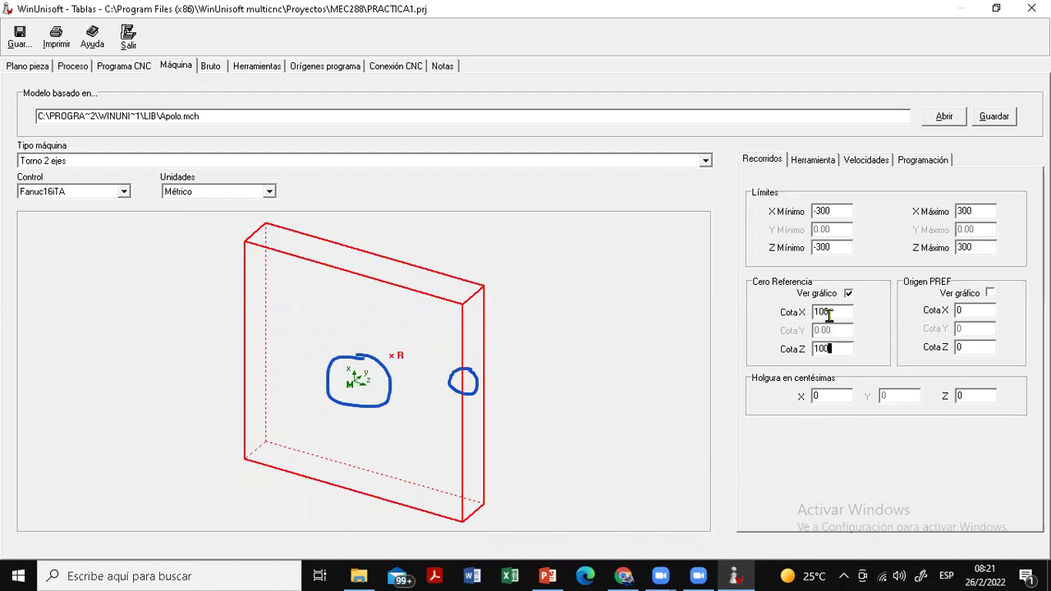
double_click(808, 349)
type("200")
key("Escape")
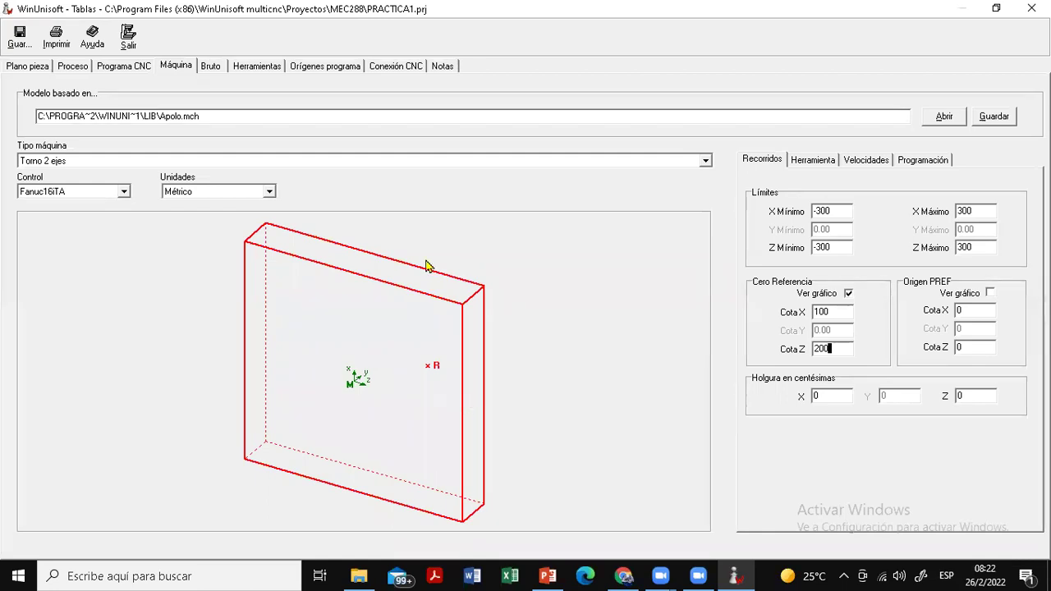
Keep Cilindro-Z as the raw stock shape, set its clamping to Plato Garras, and check the stock within the machine volume
left_click(211, 67)
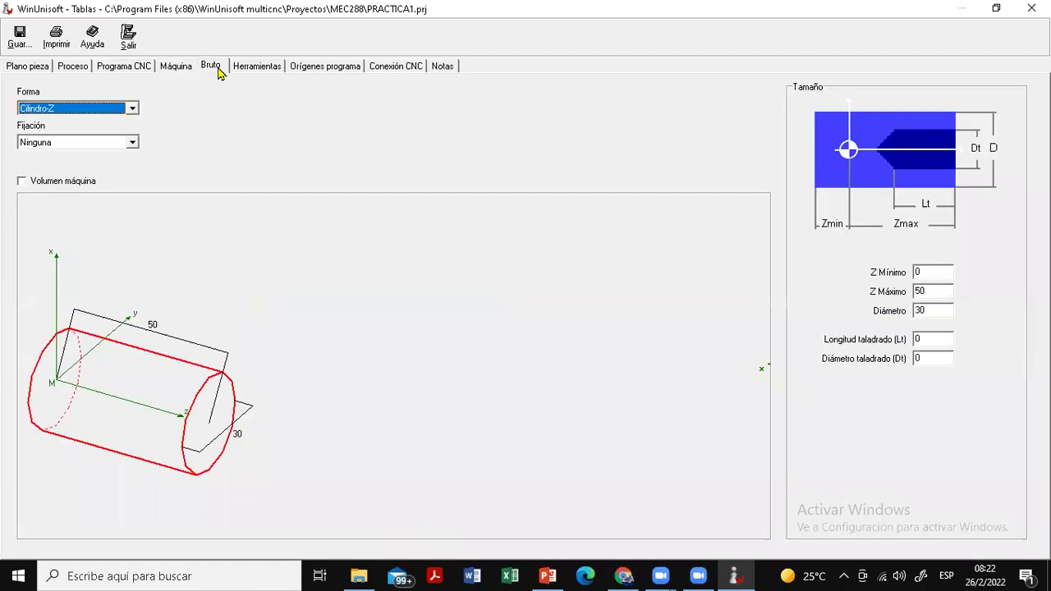
left_click(133, 110)
left_click(240, 367)
left_click(131, 145)
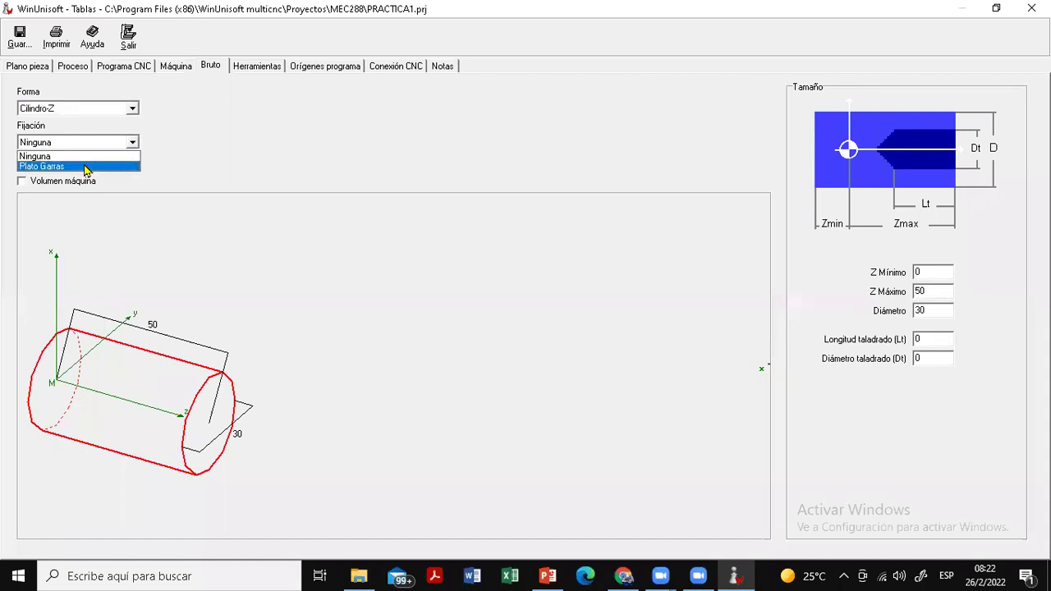
left_click(85, 167)
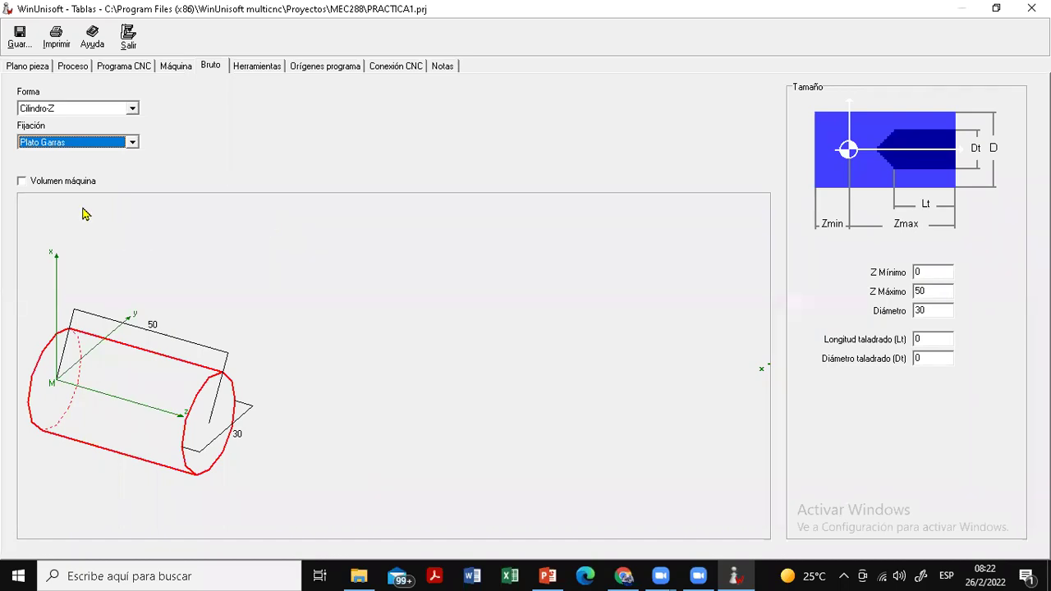
left_click(22, 183)
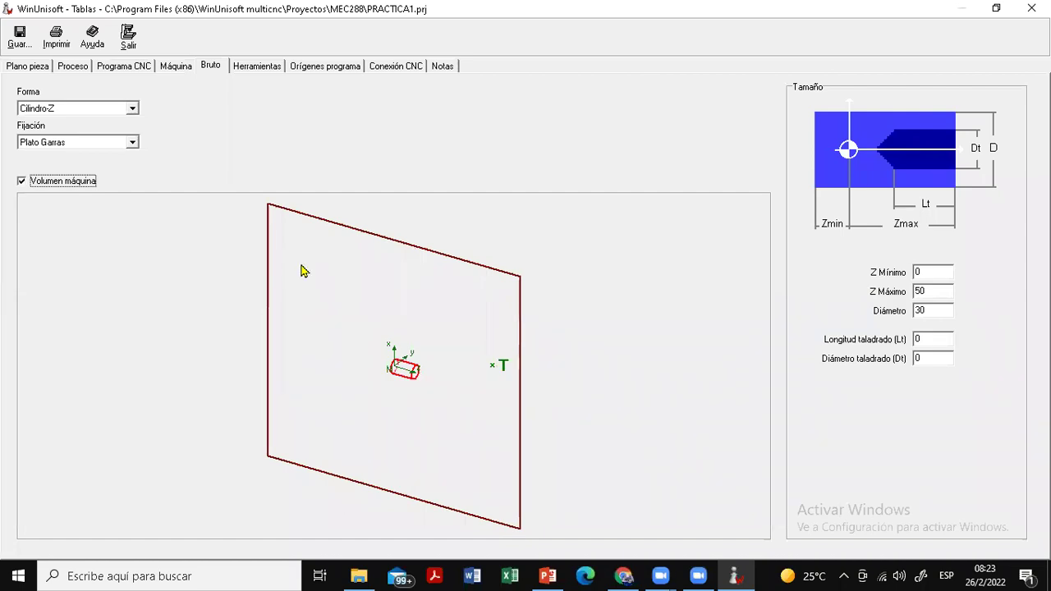
left_click(22, 182)
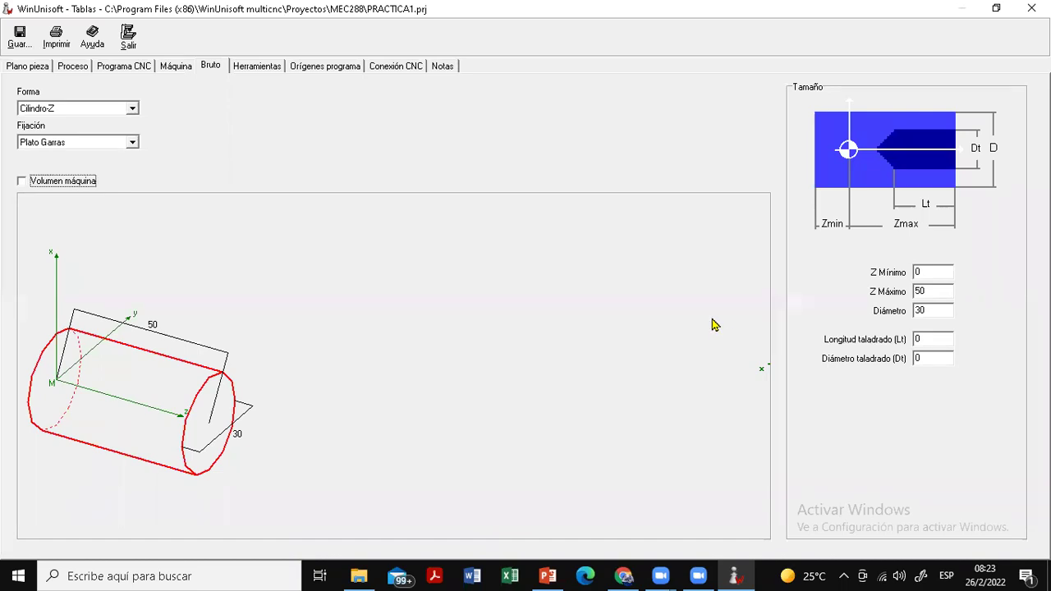
Set the raw stock's Z Mínimo to -120 and its diameter to 105
double_click(931, 273)
type("-120")
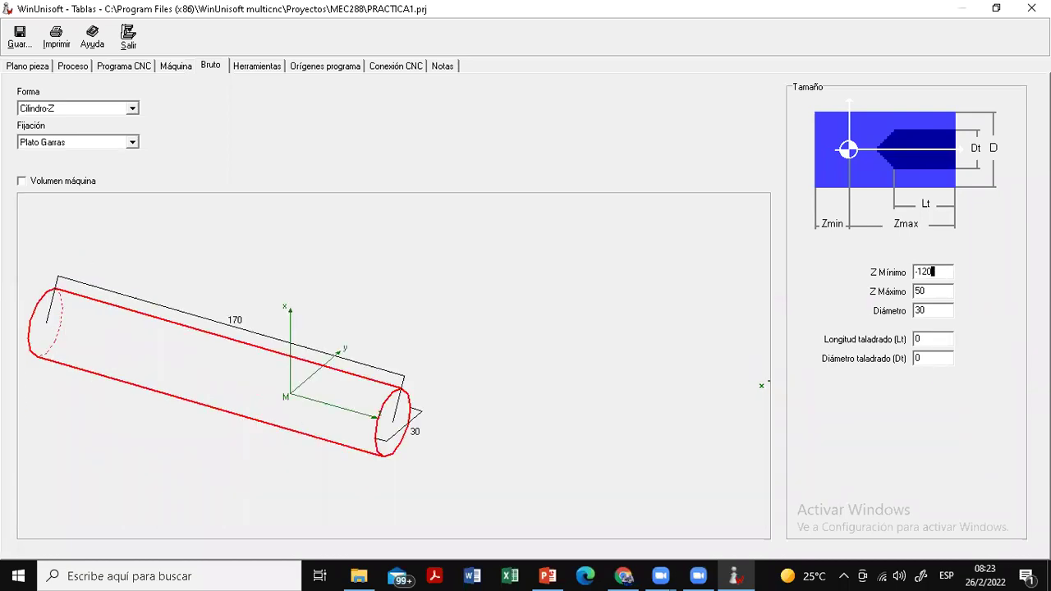
left_click(942, 311)
key("Tab")
key("Tab")
type("105")
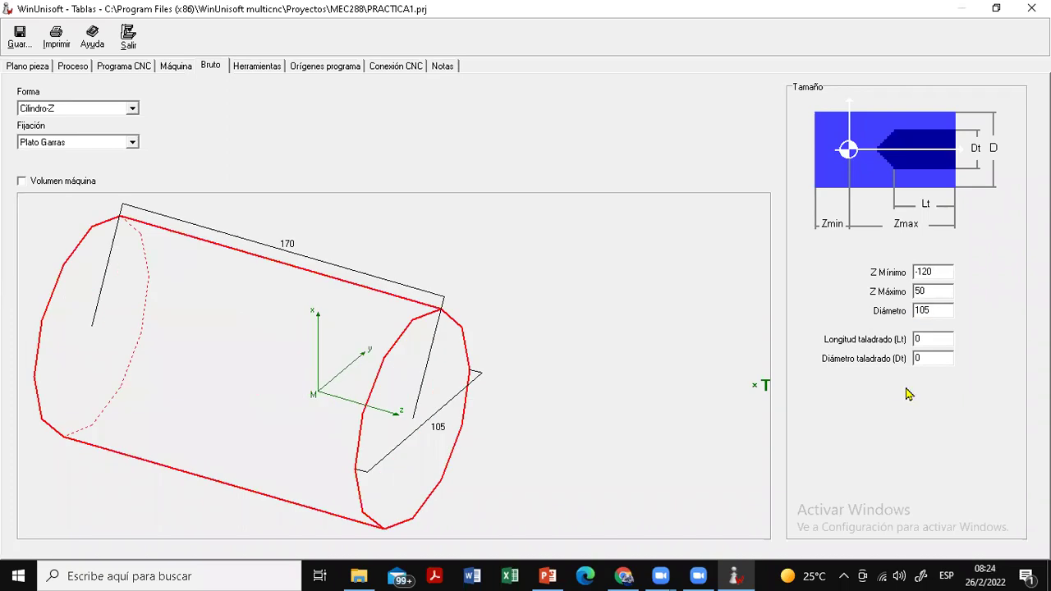
Set the raw stock's Z Máximo to 0.5 and check the cylinder within the machine volume
double_click(933, 292)
type("0")
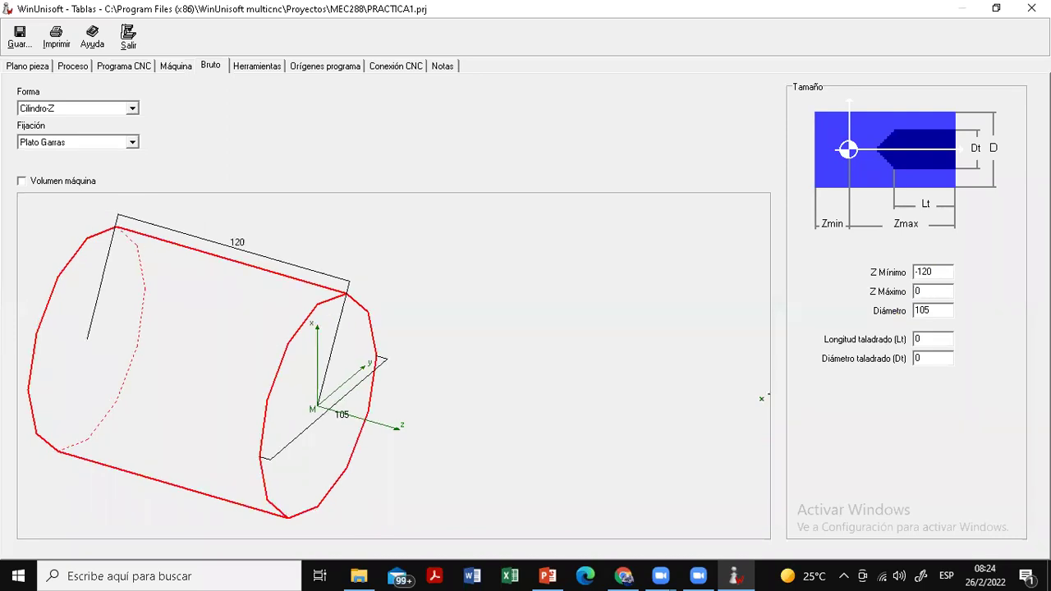
type("5")
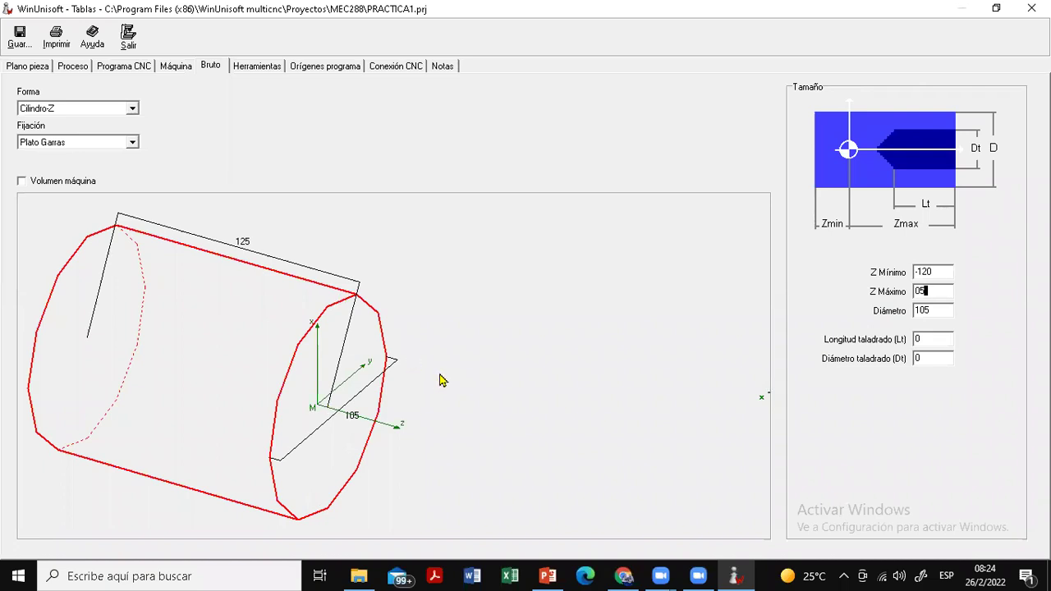
key("BackSpace")
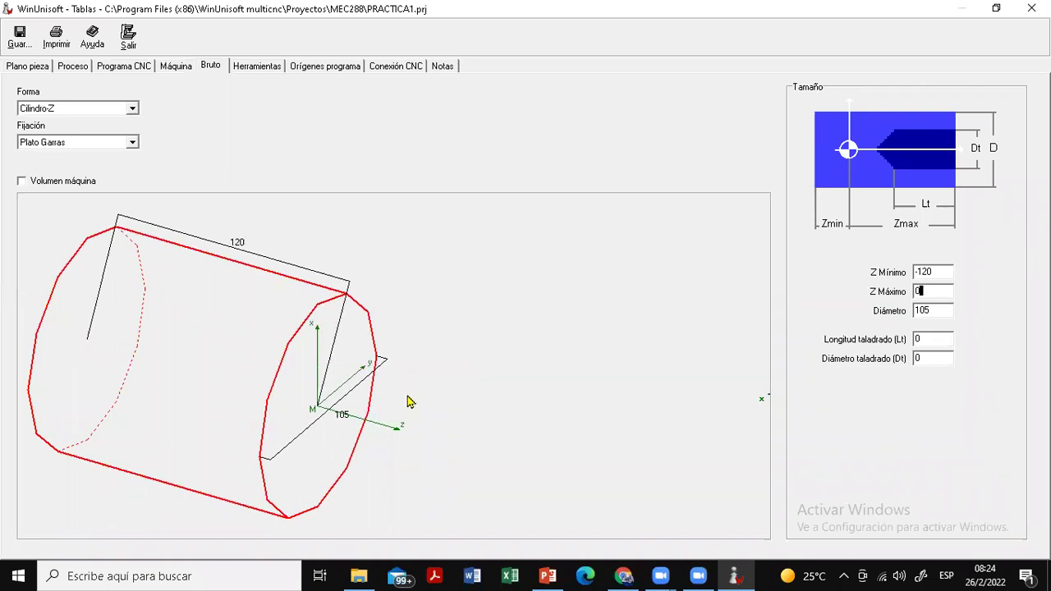
type(".5")
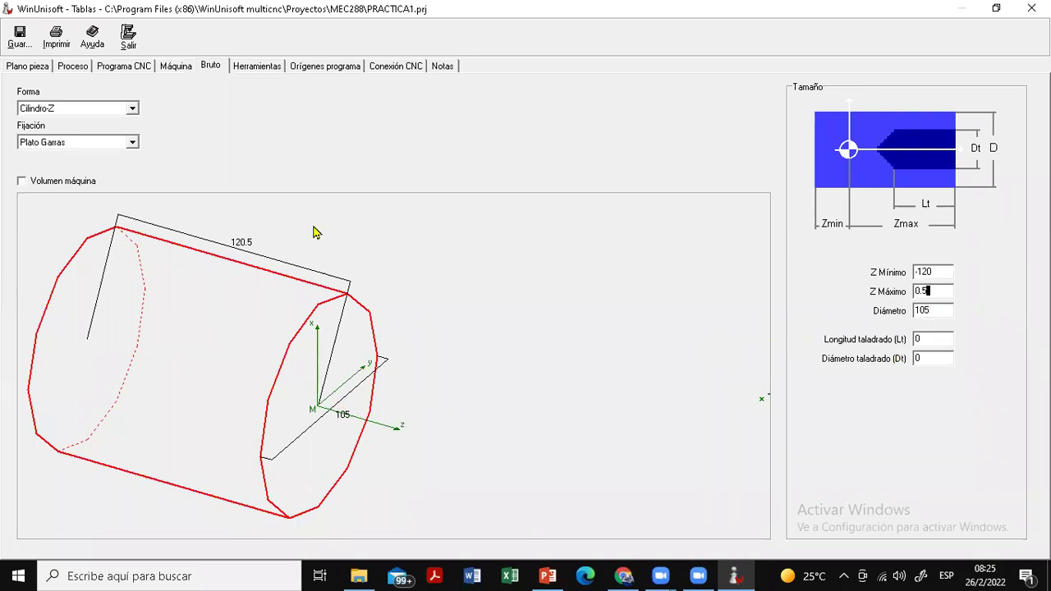
left_click(22, 181)
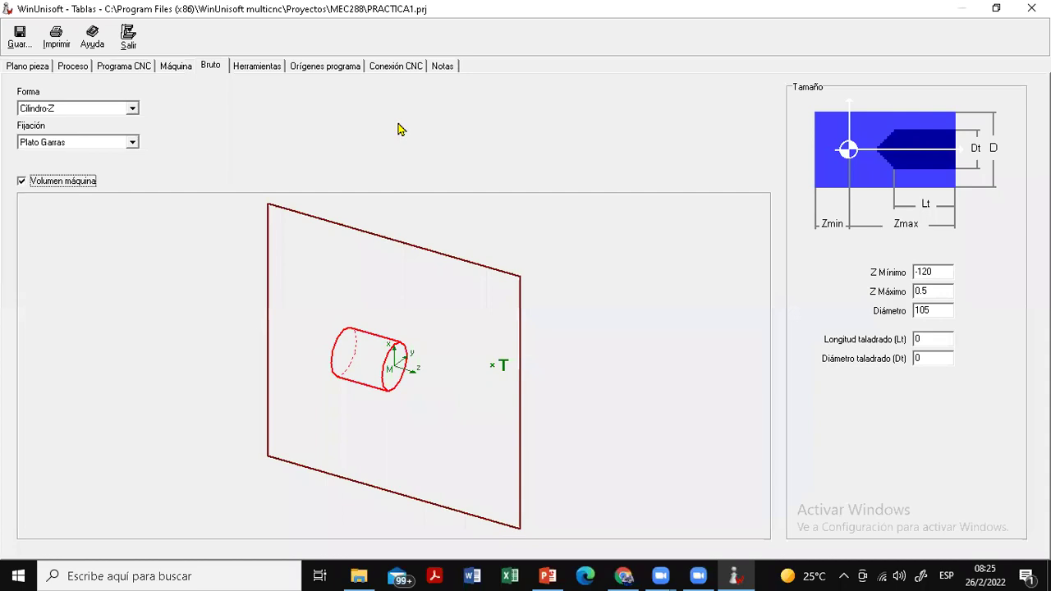
left_click(21, 182)
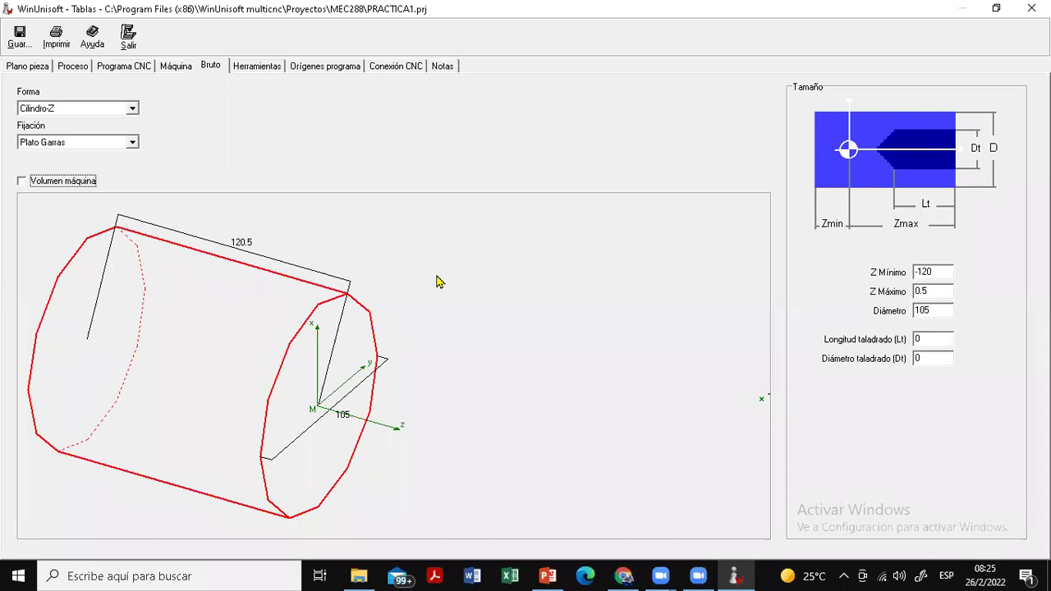
Open the project's tools table, and consult the CNC machining process flow slide in PowerPoint for the required tools
left_click(257, 72)
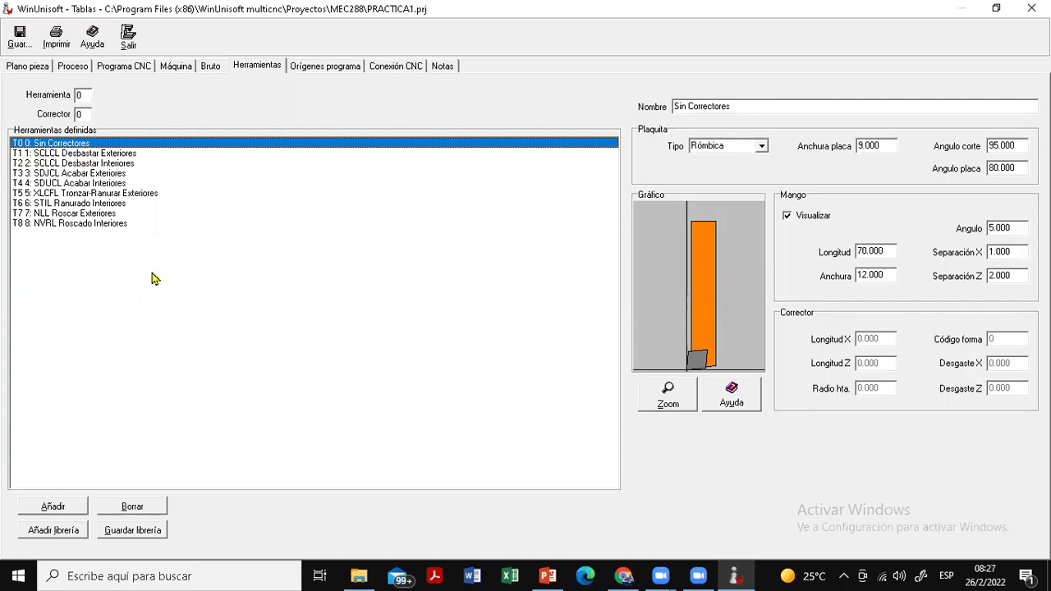
key("alt+Tab")
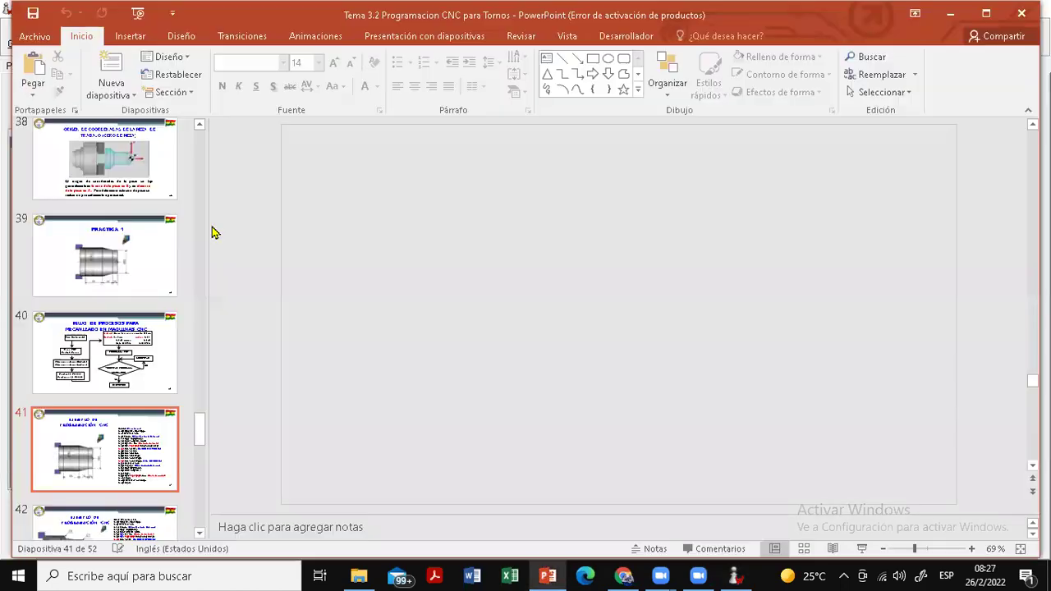
left_click(150, 363)
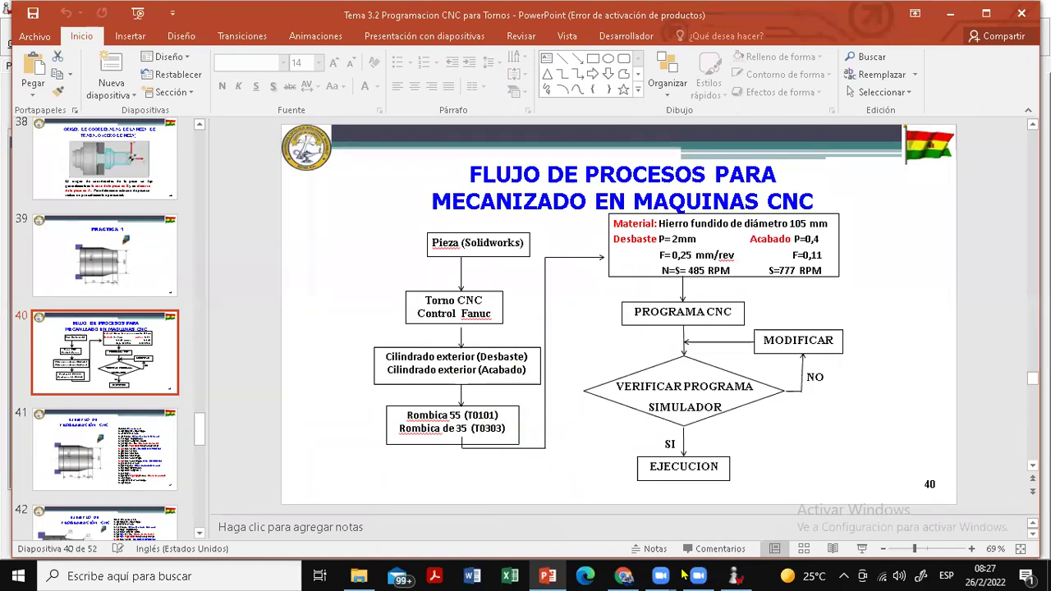
Switch back to the WinUnisoft tools table and select the external roughing tool T1 for editing
left_click(733, 575)
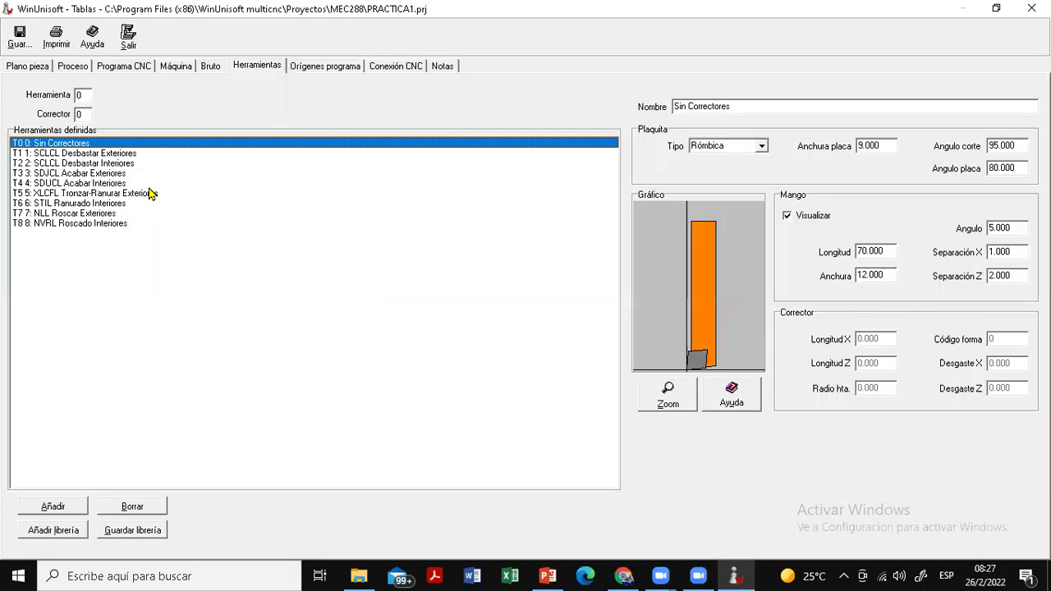
left_click(96, 153)
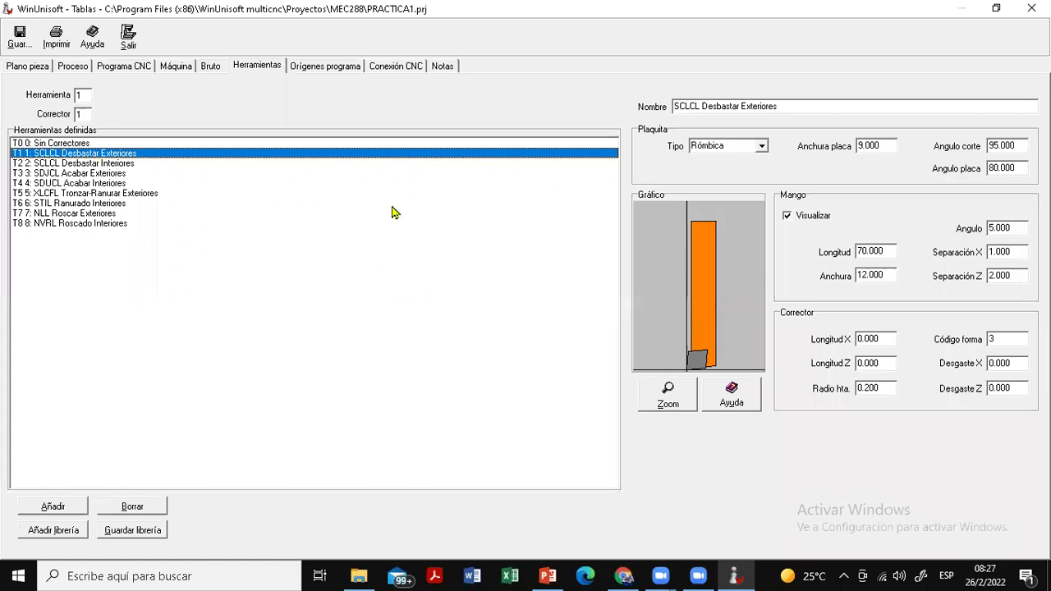
Try the Cuadrada and Hexagonal insert types on tool T1, and restore the Rómbica type
left_click(762, 147)
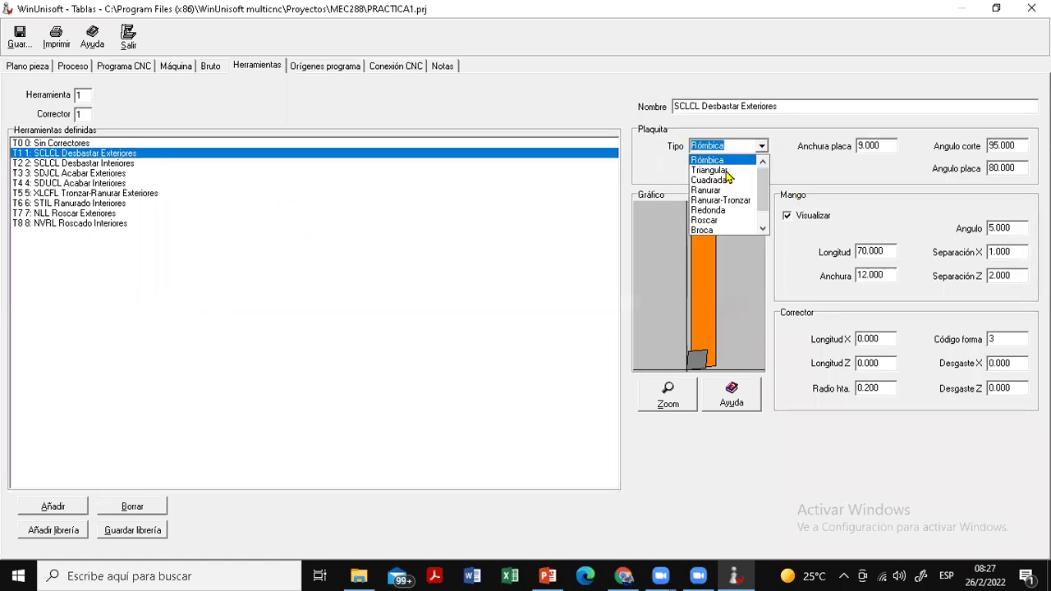
left_click(718, 184)
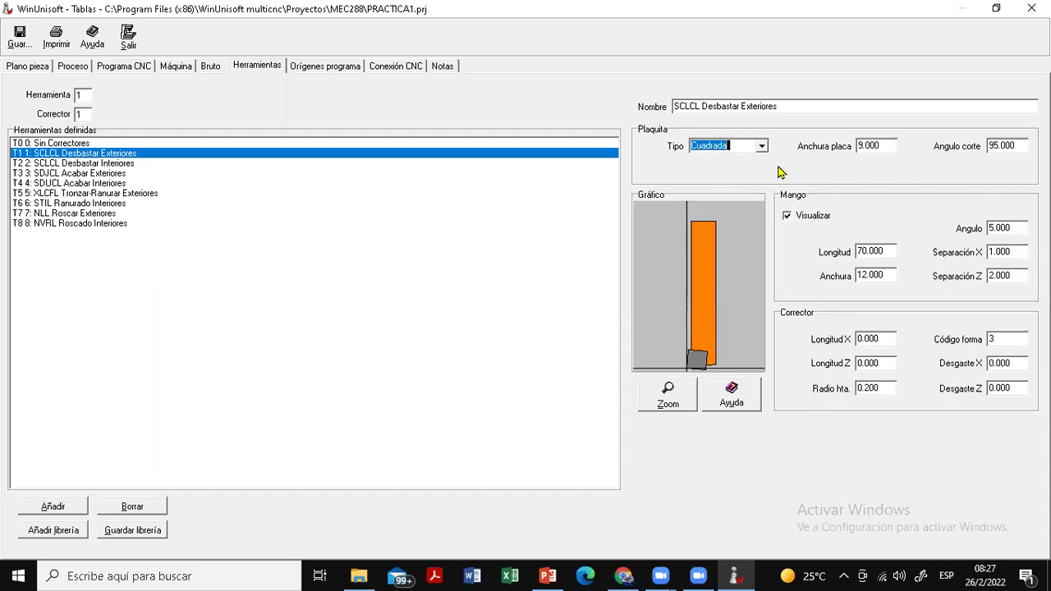
key("alt+Down")
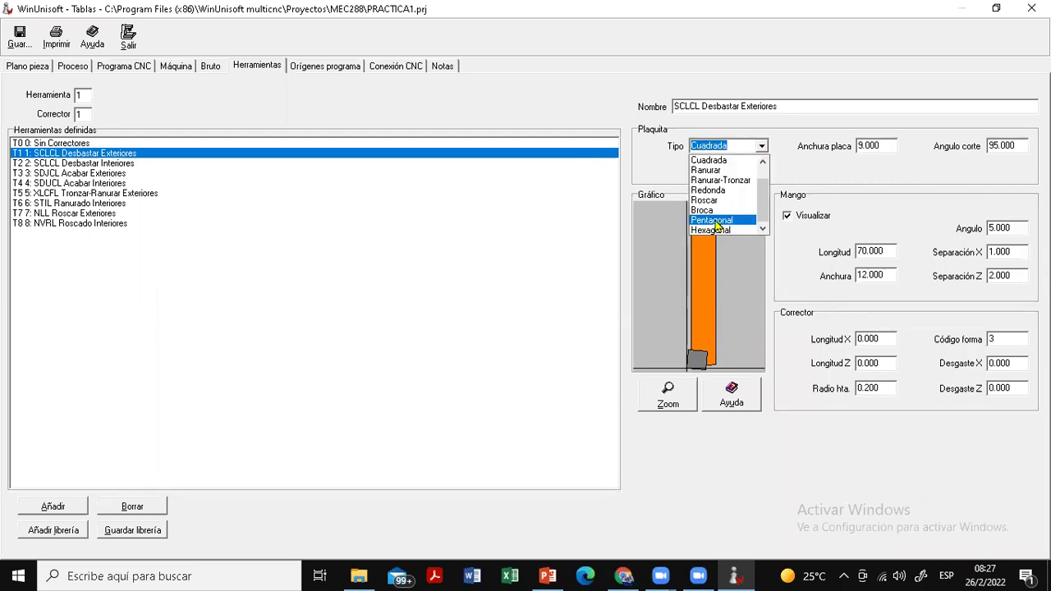
left_click(731, 230)
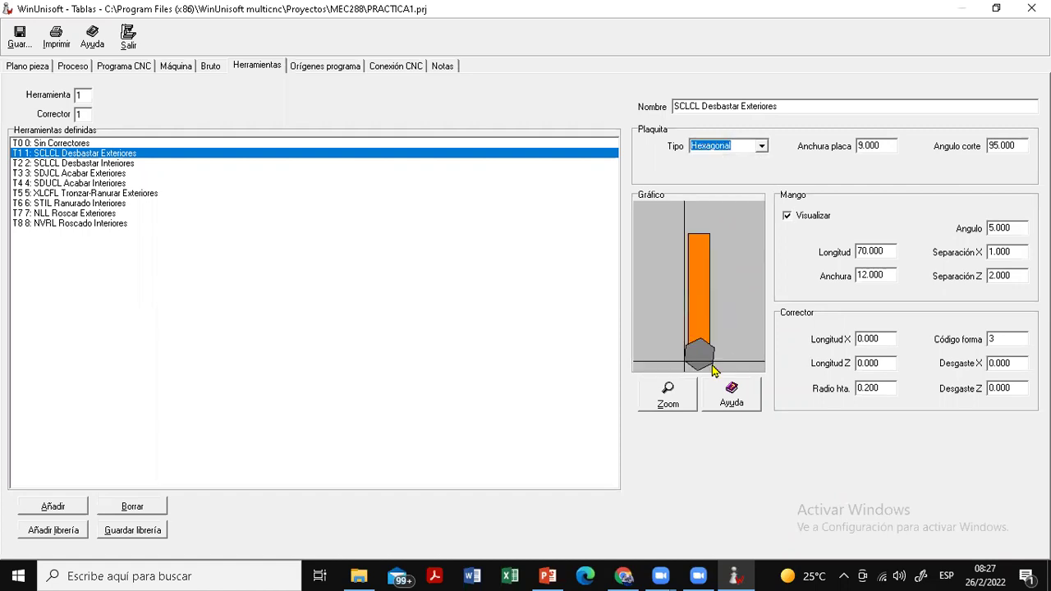
left_click(763, 146)
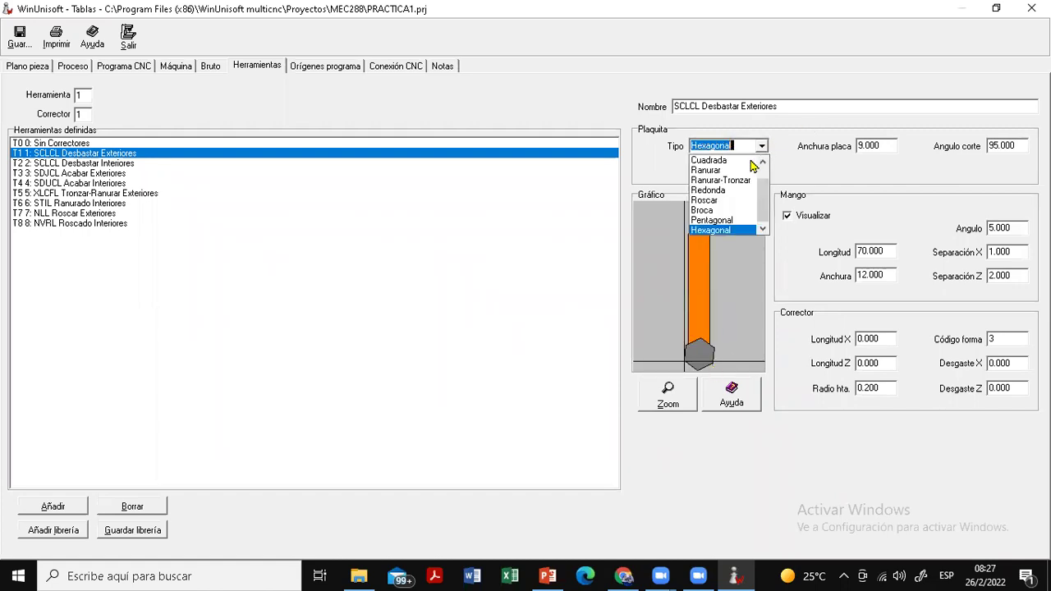
scroll(734, 168, "up", 1)
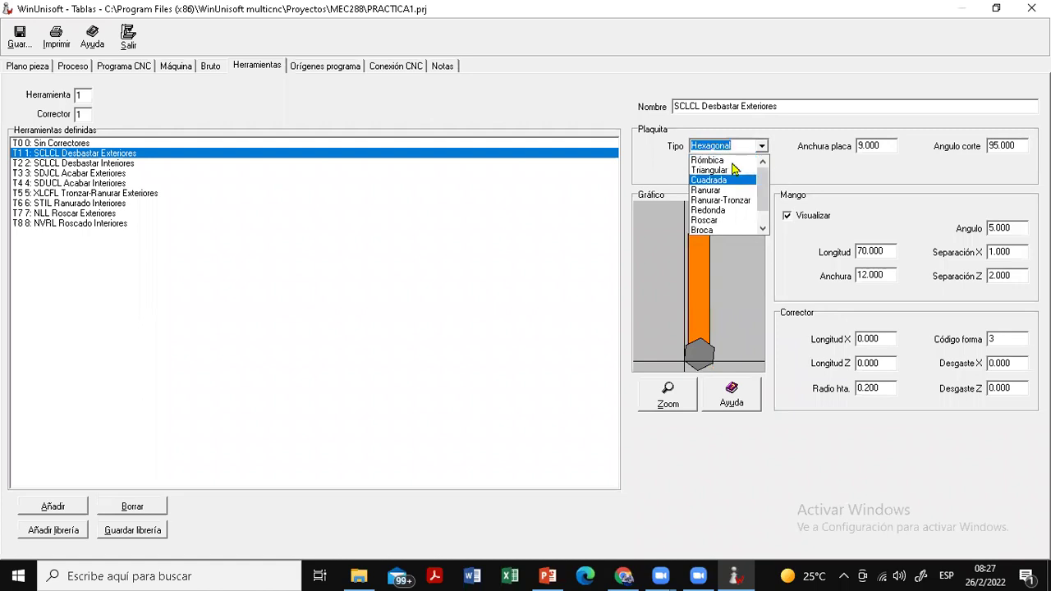
left_click(803, 183)
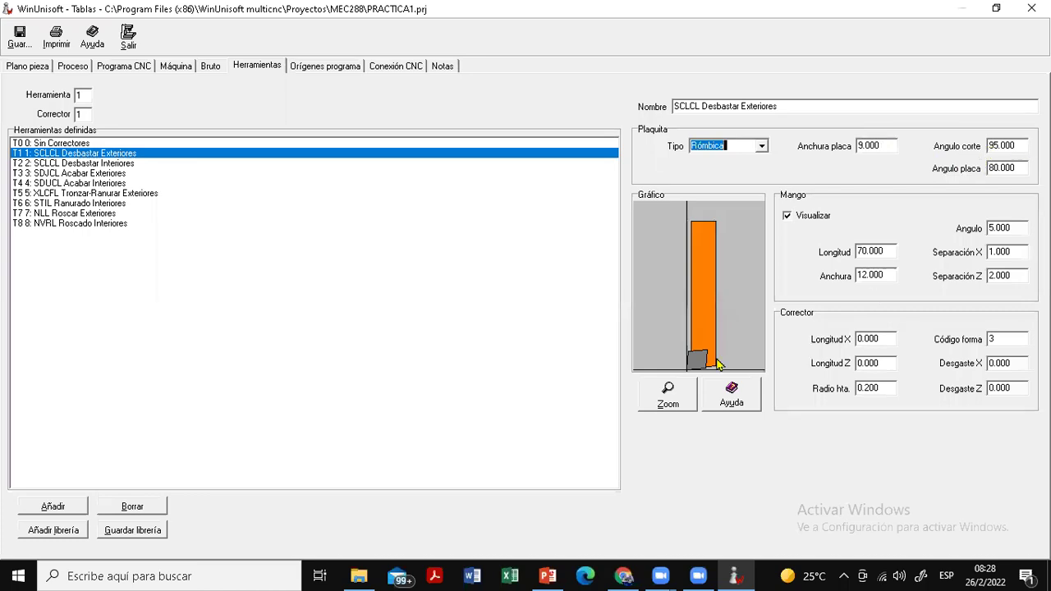
Set the cutting angle of T1's rhombic insert to 95 and its plate angle to 55
left_click(1020, 145)
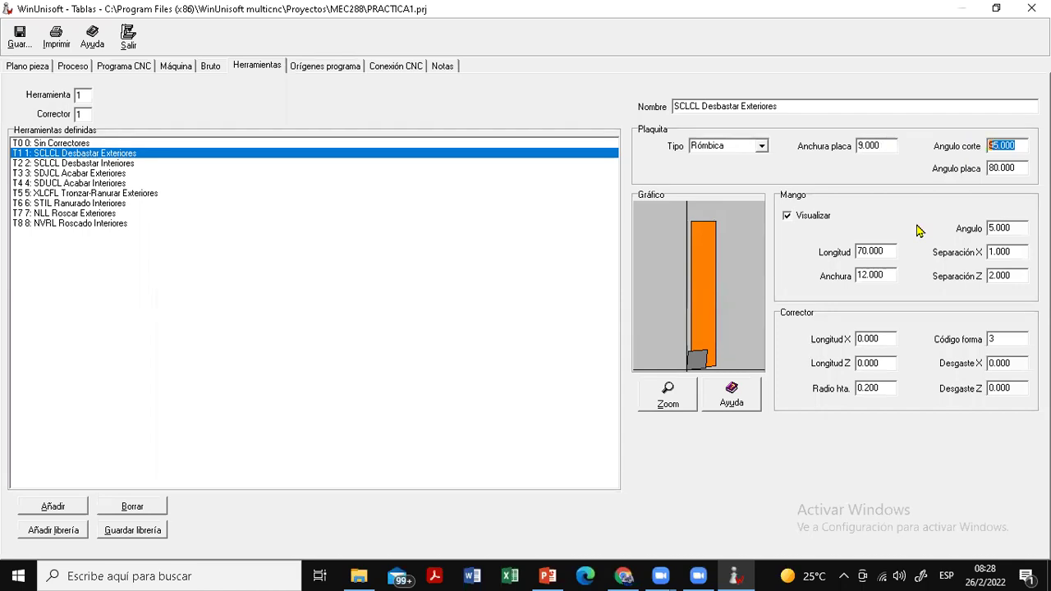
type("80")
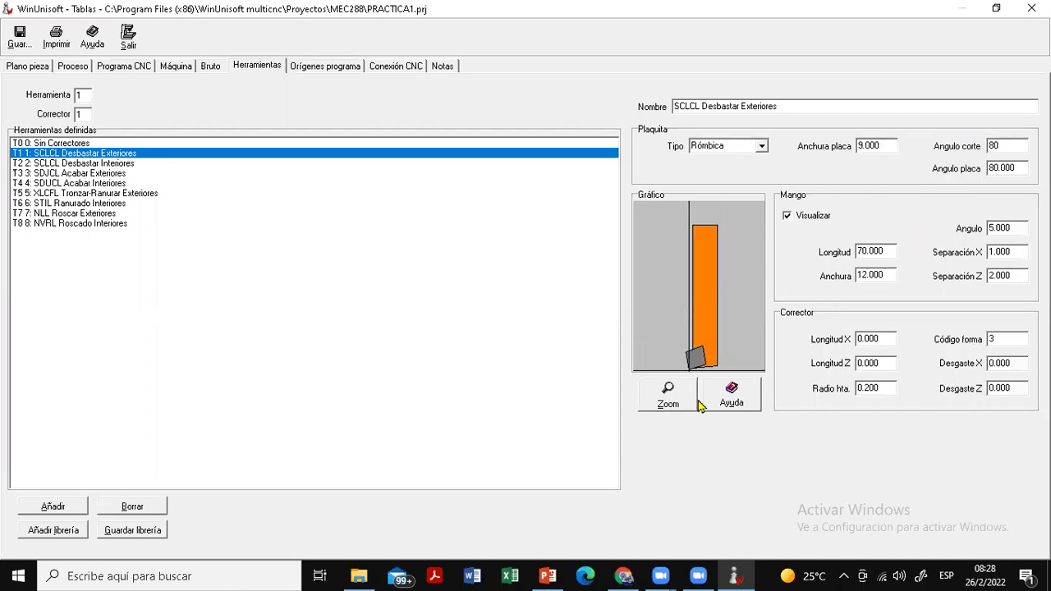
double_click(994, 145)
type("95")
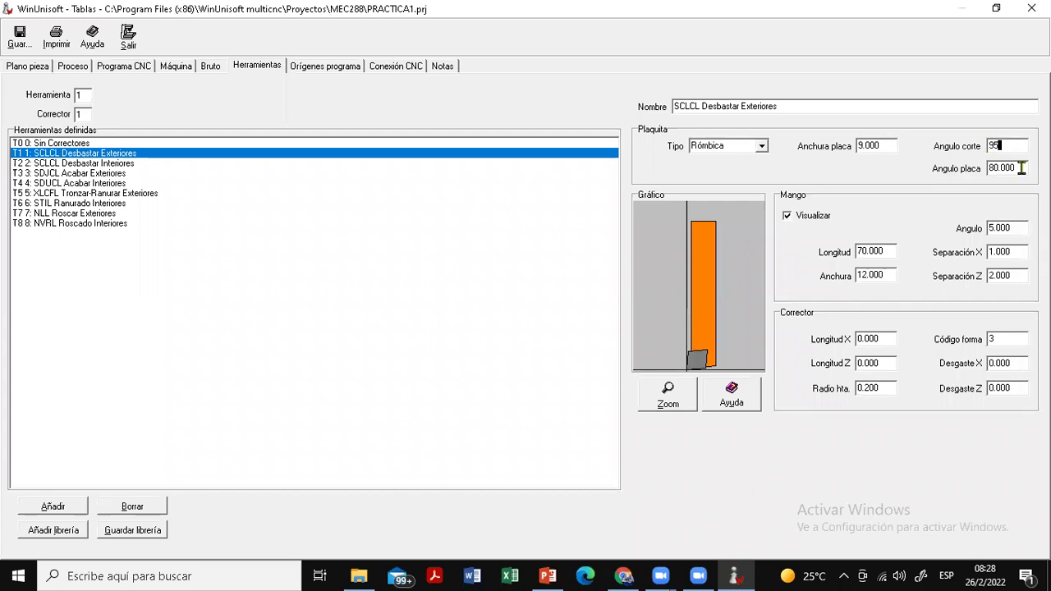
key("Tab")
type("55")
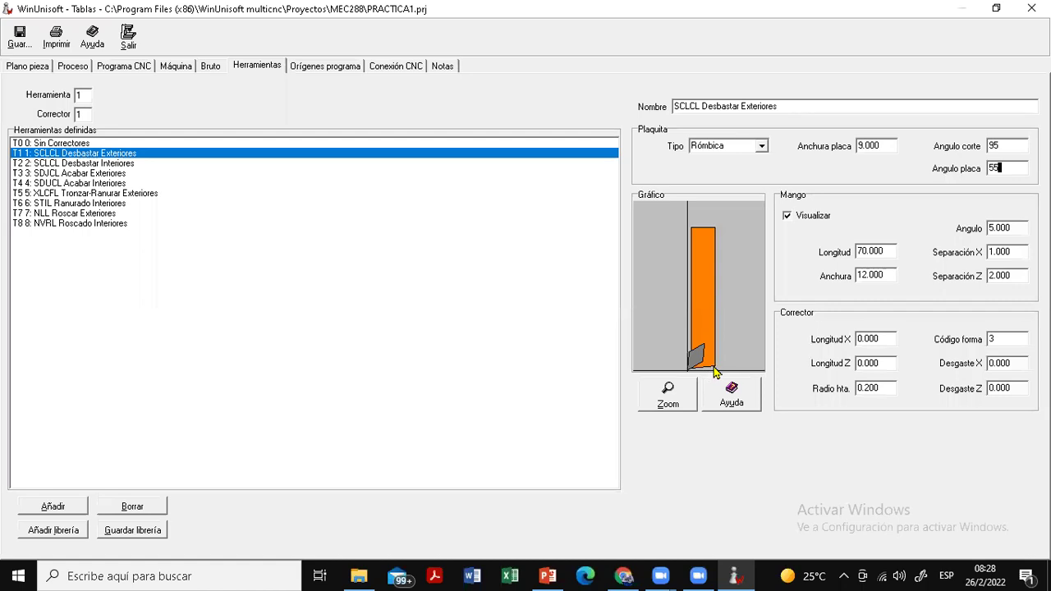
Set T1's holder angle to 10 and its Separación X to 2
left_click_drag(1017, 228, 991, 229)
key("shift+Home")
type("10")
left_click(1022, 251)
left_click_drag(1007, 251, 974, 252)
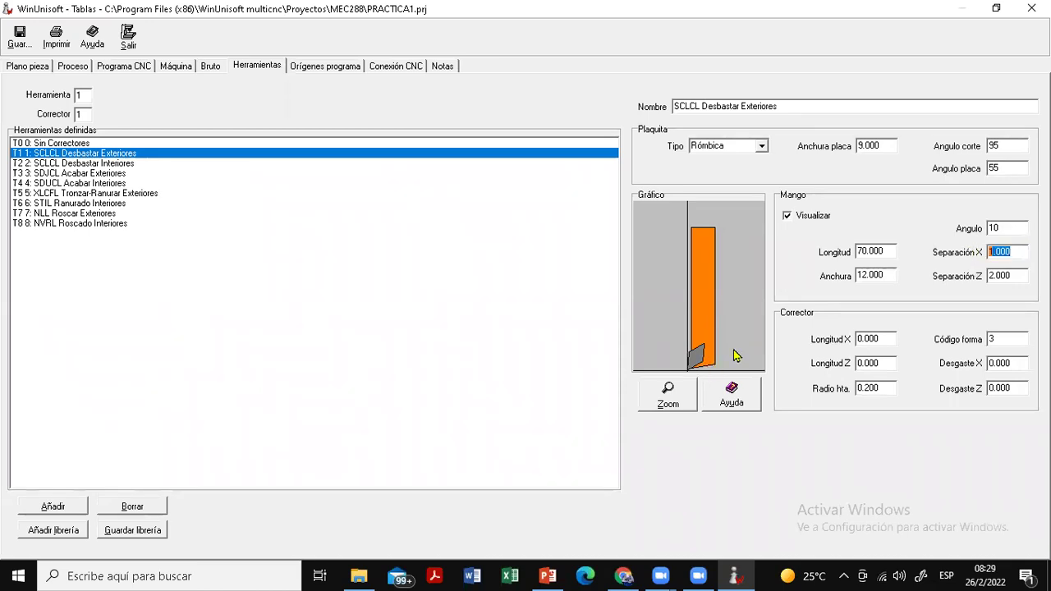
type("2")
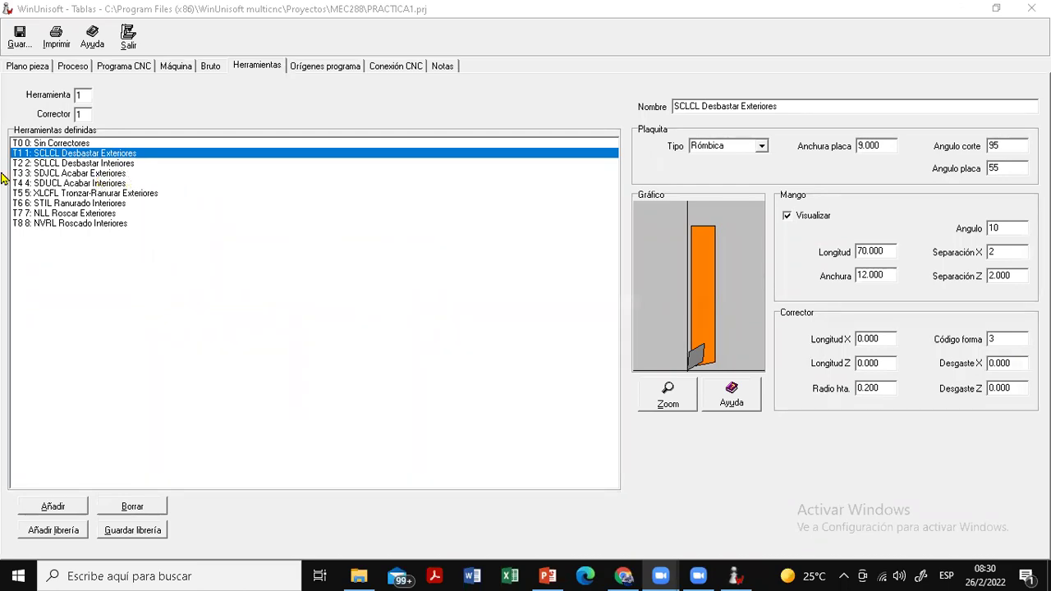
For the external finishing tool T3, set the insert's plate angle to 35 and the holder's Separación Z to 1
left_click(96, 175)
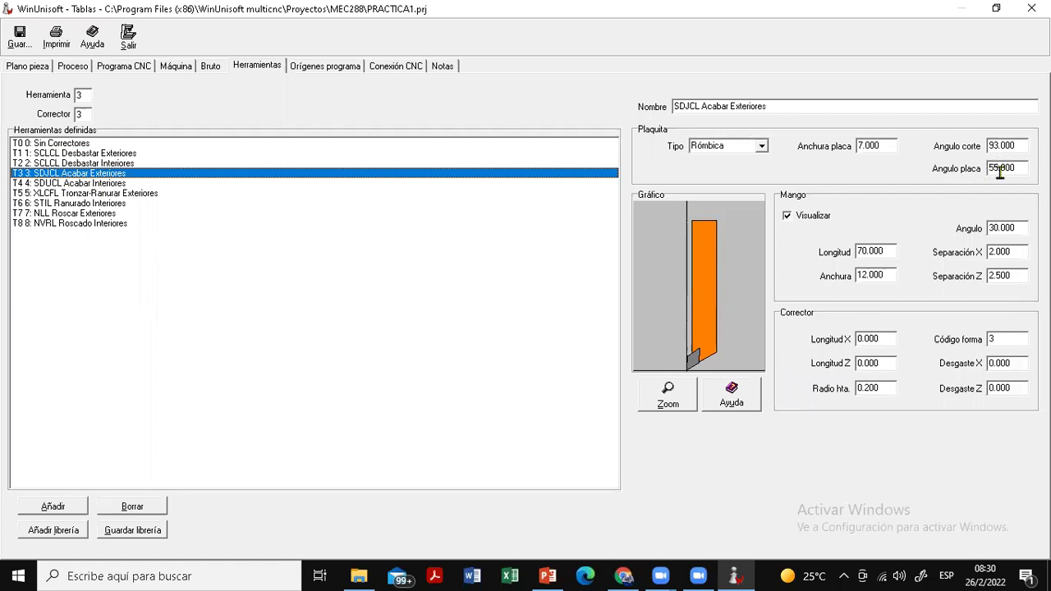
left_click_drag(1016, 170, 976, 176)
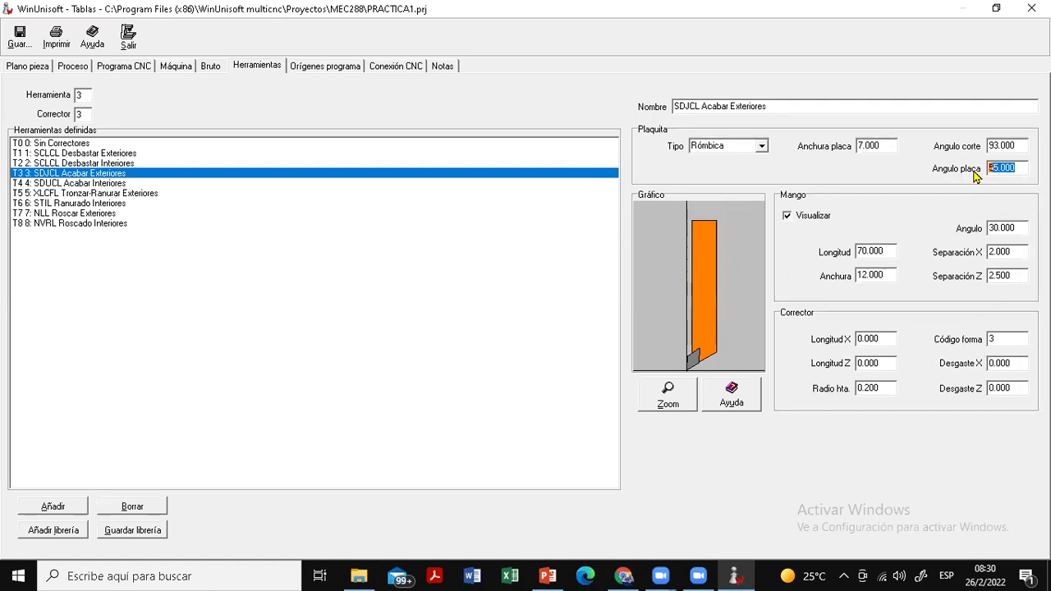
type("35")
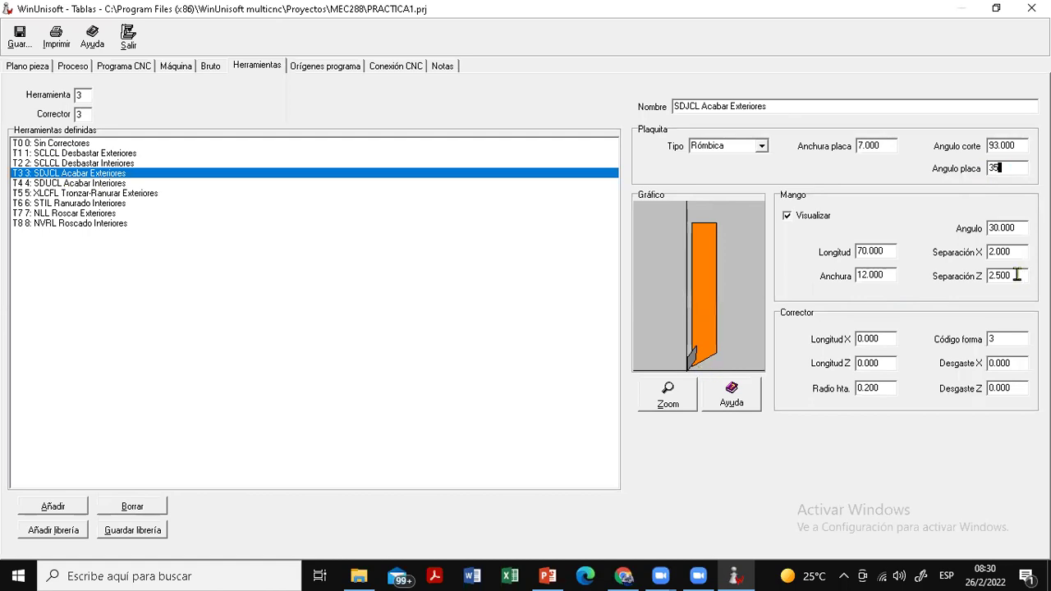
key("Tab")
type("1")
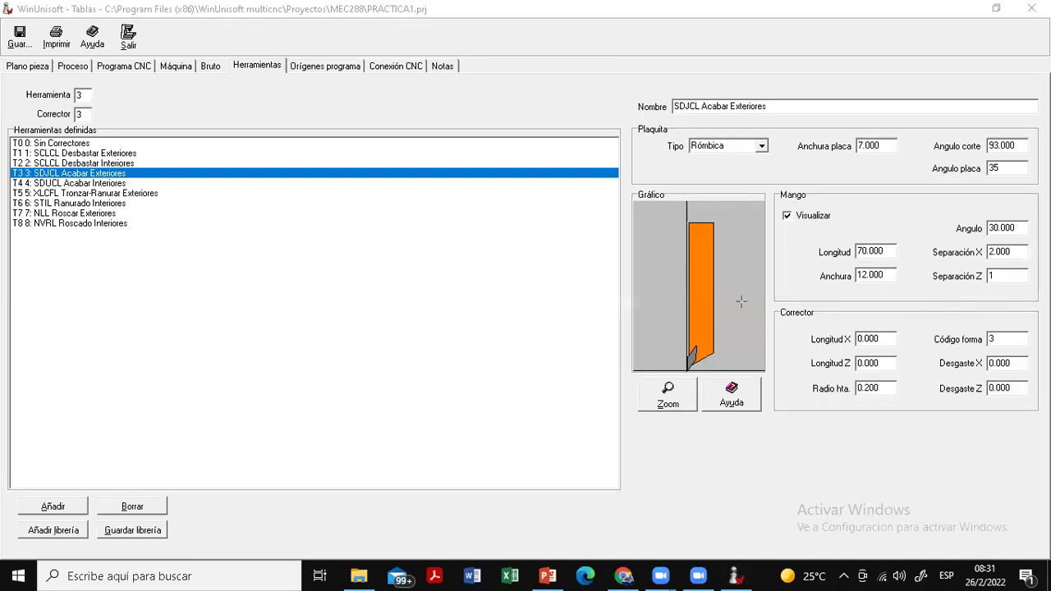
Review the insert geometry and parameters of the roughing tool T1 and the finishing tool T3
left_click_drag(695, 363, 737, 337)
left_click_drag(691, 362, 734, 371)
left_click(92, 154)
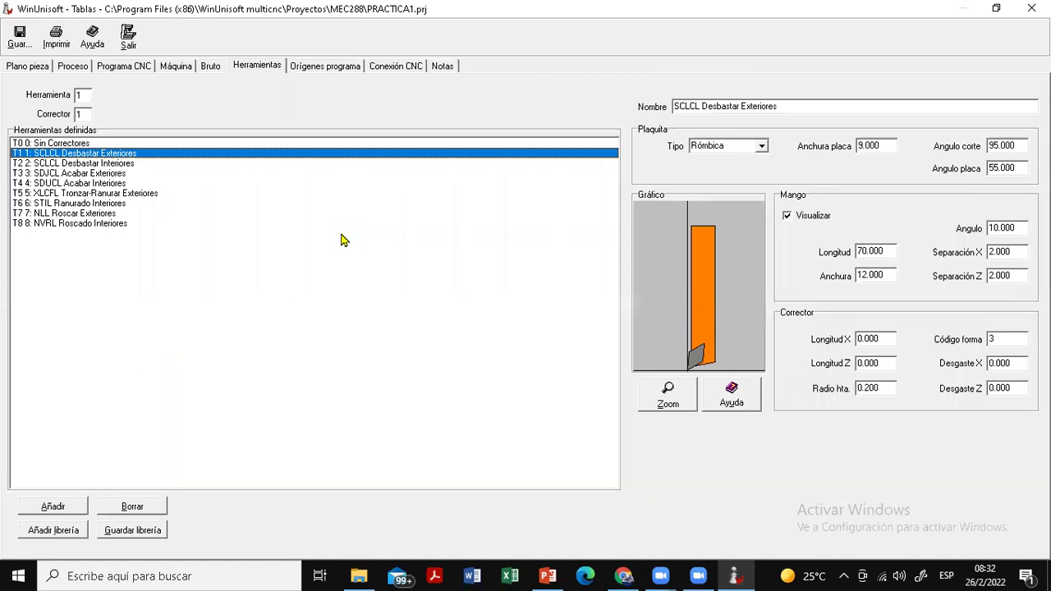
left_click(104, 174)
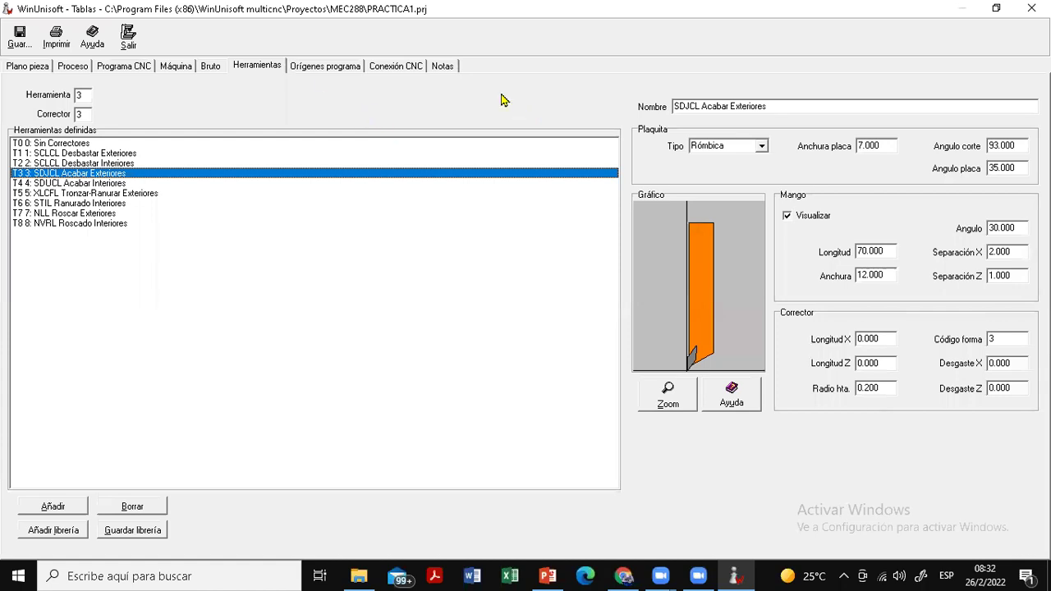
Examine the G54 X and Z values in the program origins and G54's use in the example program on PowerPoint slide 41
left_click(323, 67)
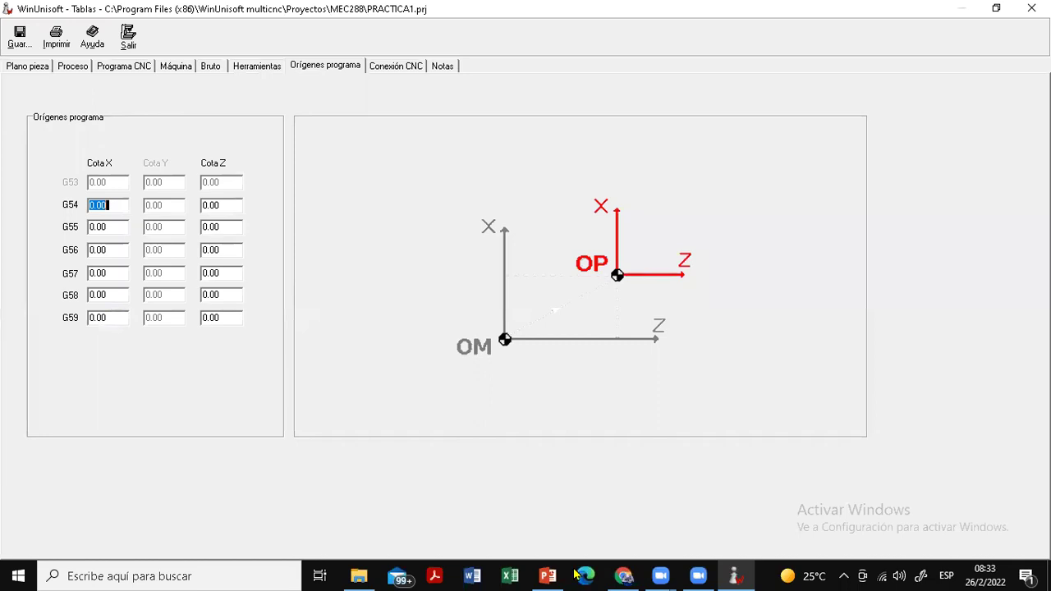
left_click(549, 577)
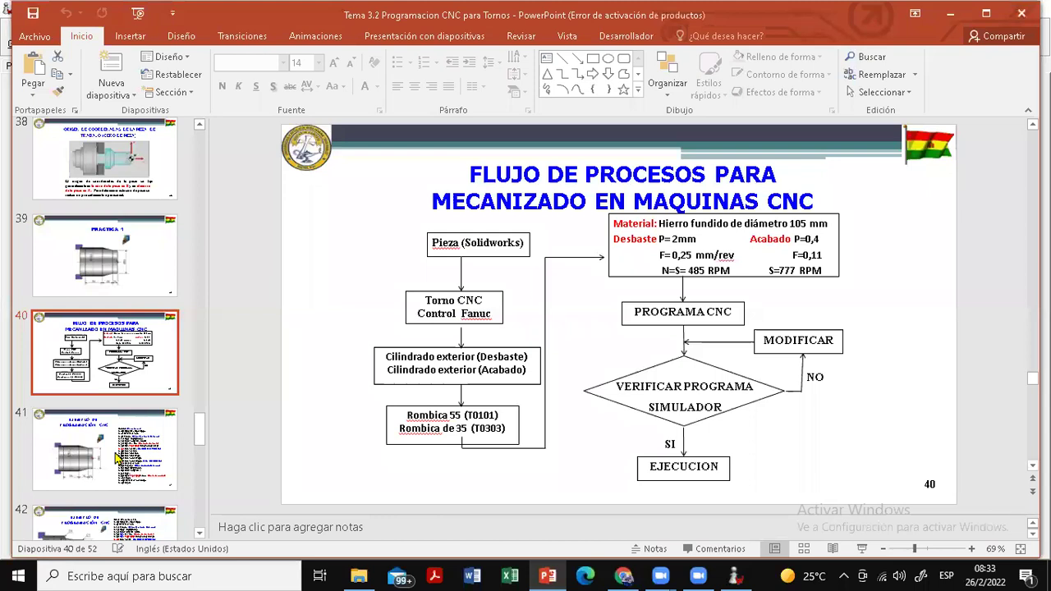
scroll(573, 395, "down", 1)
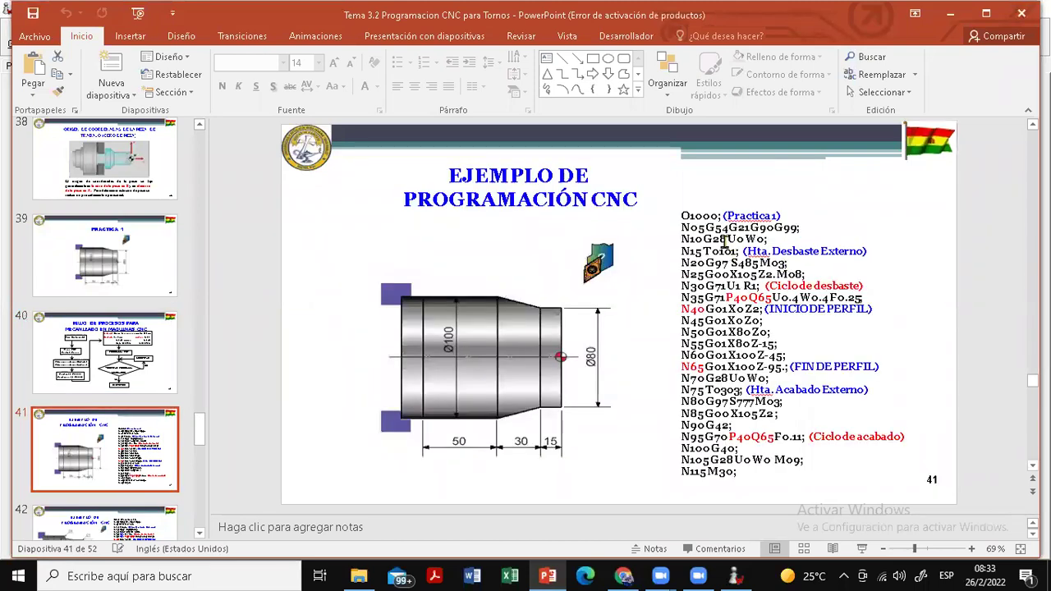
left_click_drag(705, 229, 728, 230)
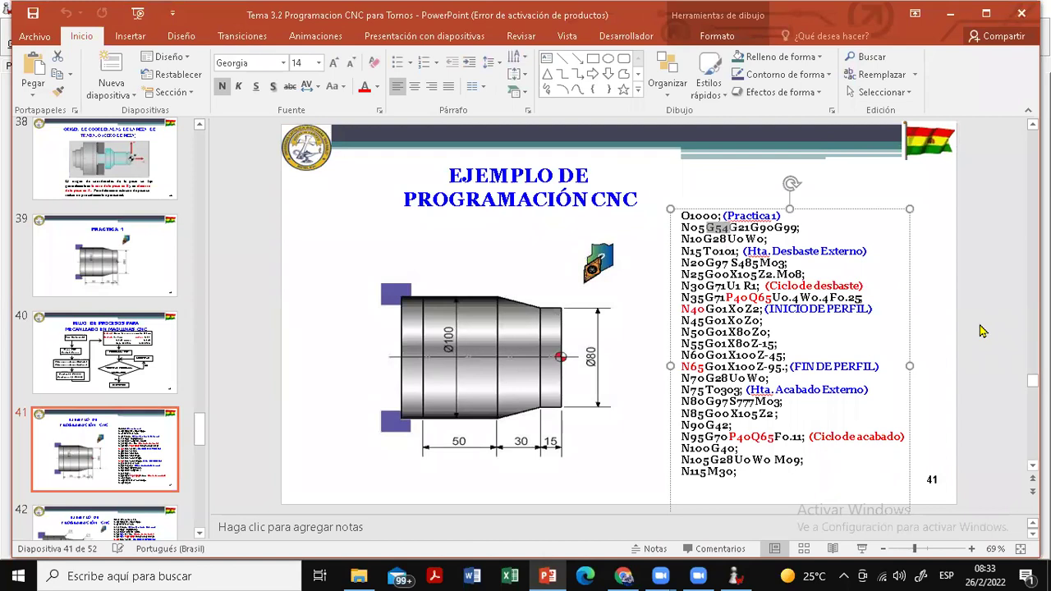
left_click(735, 575)
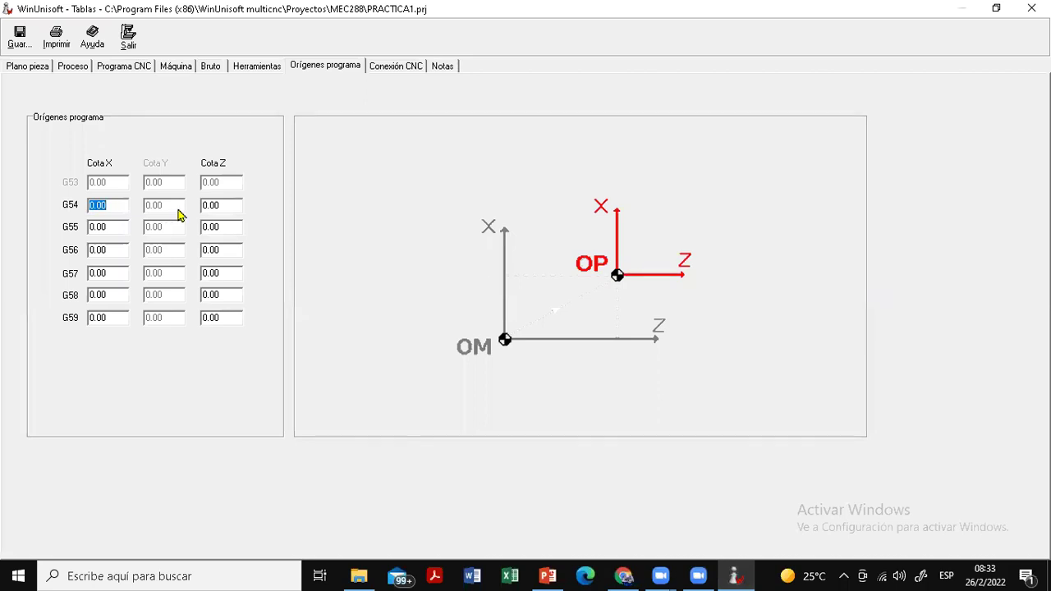
left_click(109, 205)
left_click(237, 205)
Check the CNC connection and notes sections, save the project tables, and exit to the simulator
left_click(400, 70)
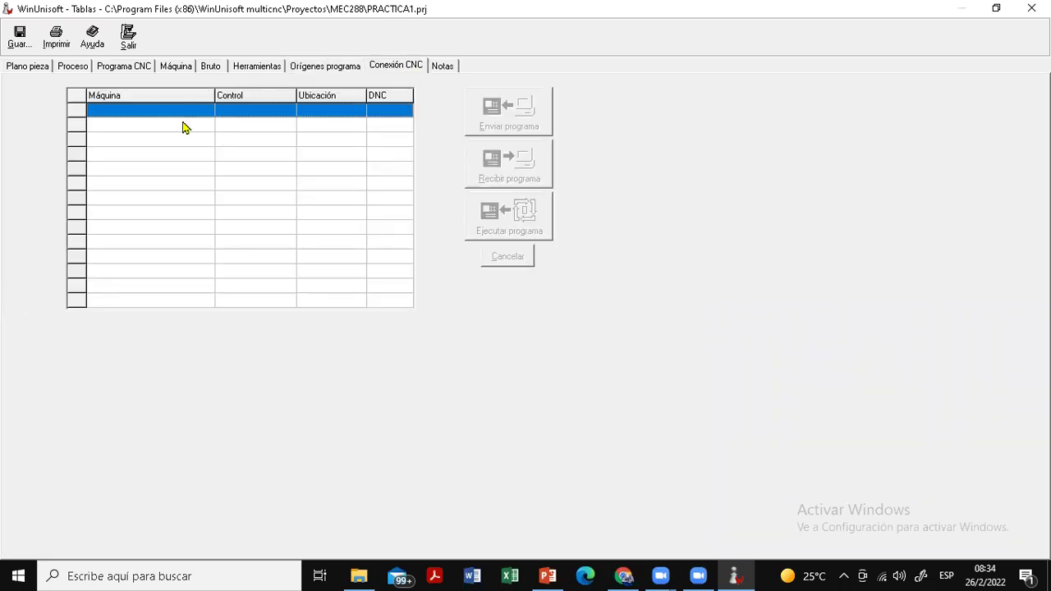
left_click(451, 72)
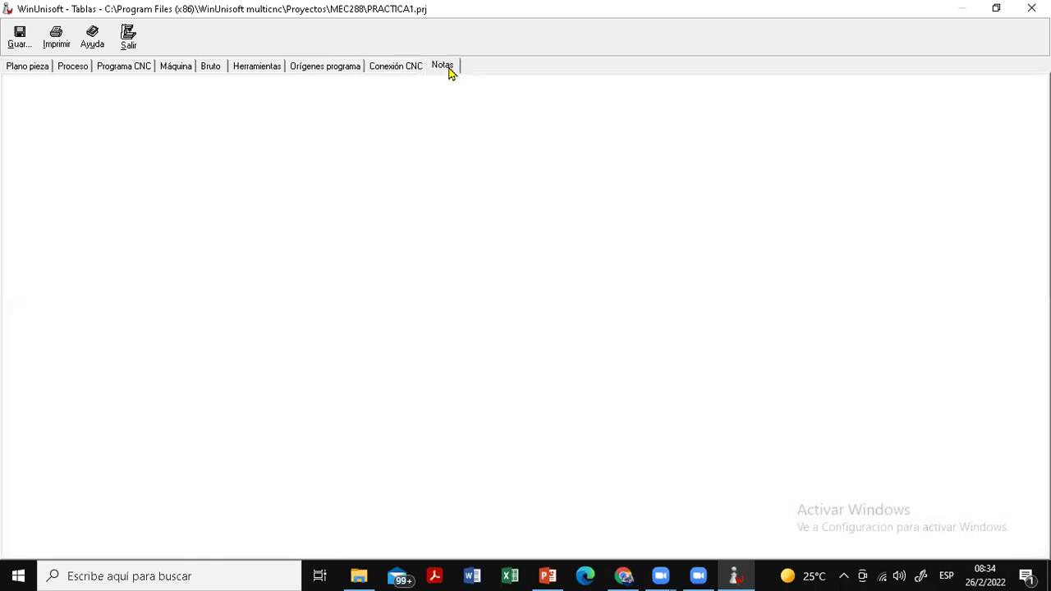
left_click(334, 71)
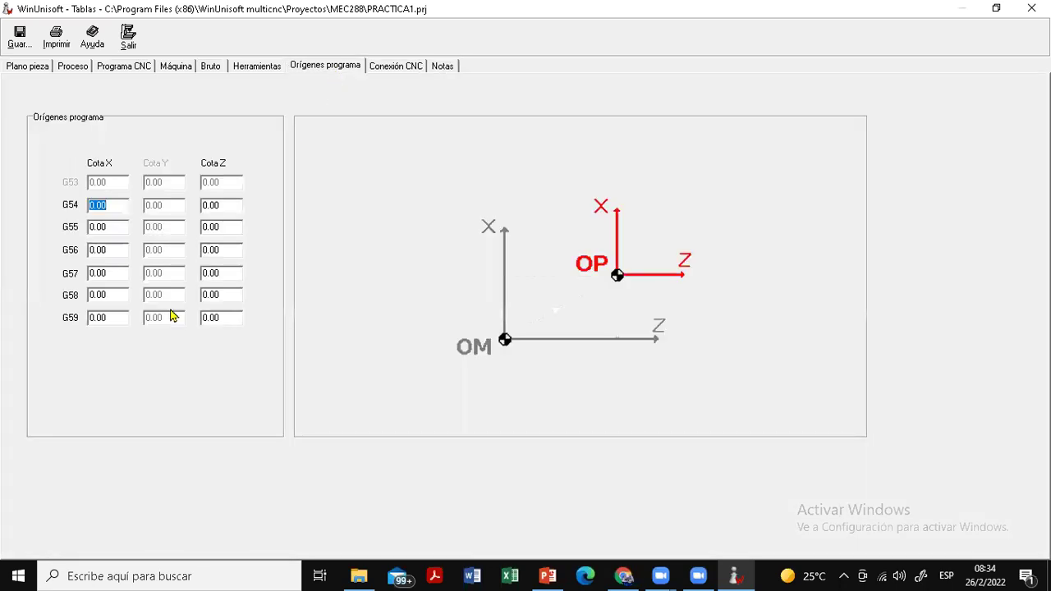
left_click(20, 48)
left_click(138, 50)
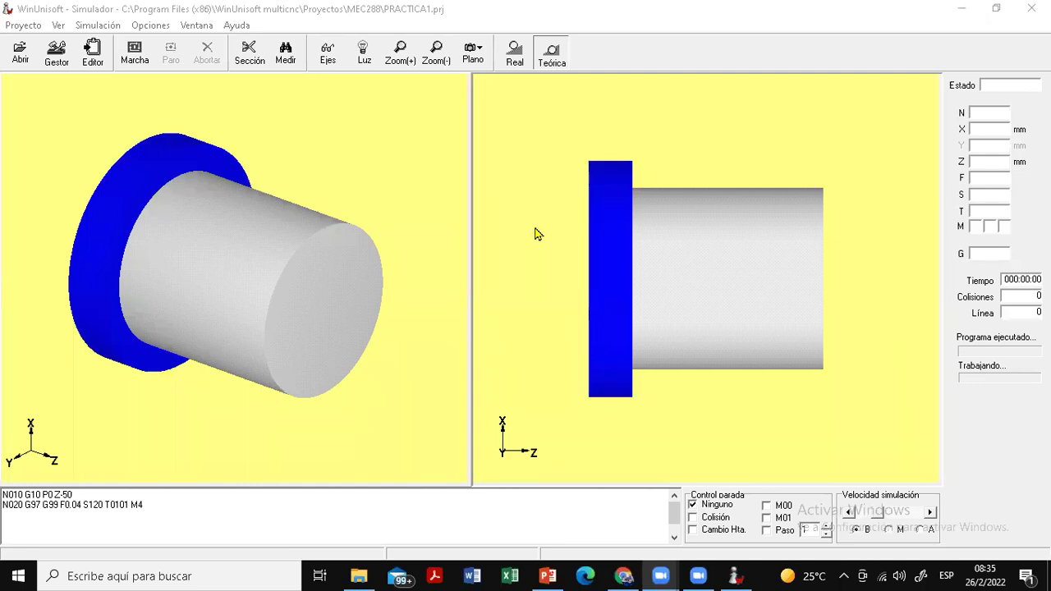
Reopen the project tables to review the raw stock definition, and return to the simulator
left_click(57, 64)
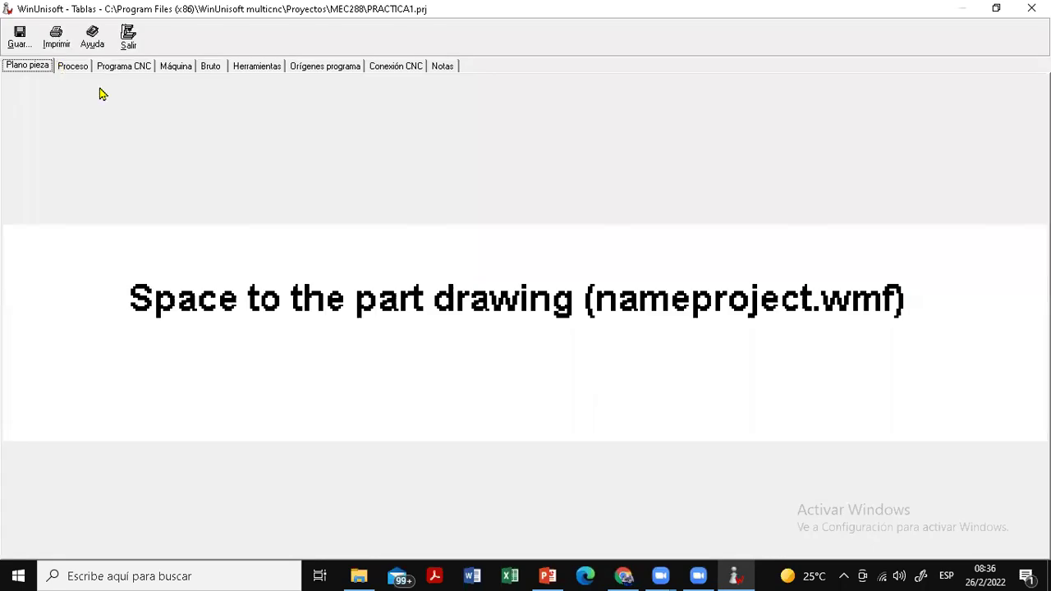
left_click(178, 69)
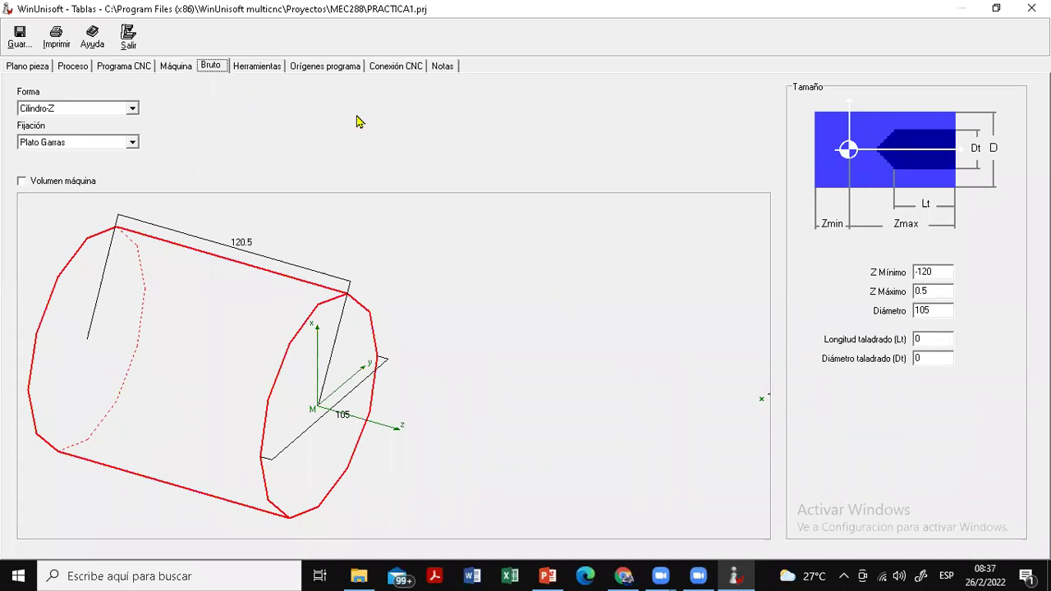
left_click(129, 41)
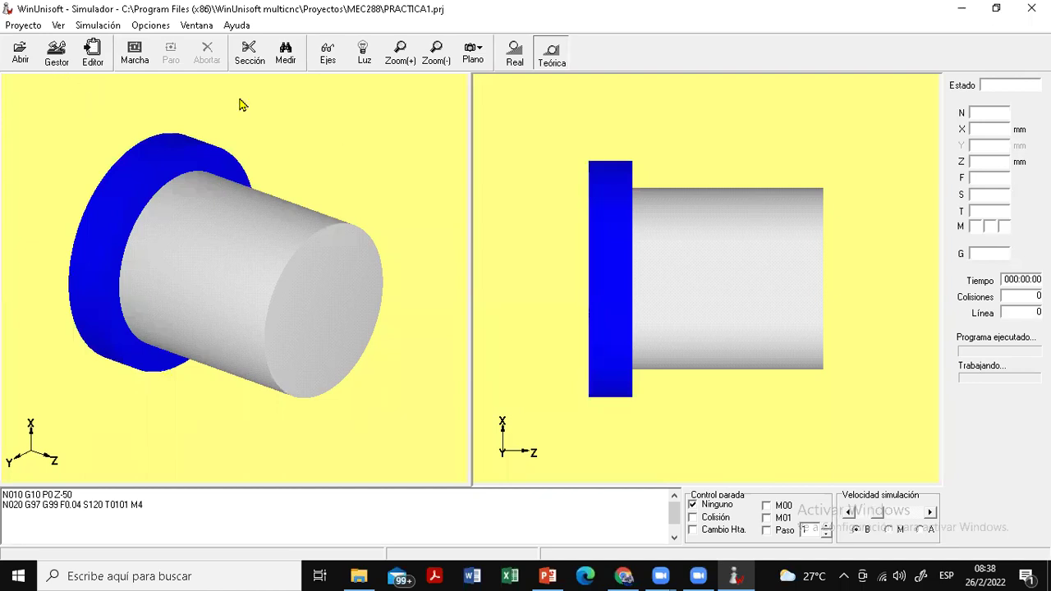
Open the CNC program editor and delete all of the existing program code
left_click(98, 61)
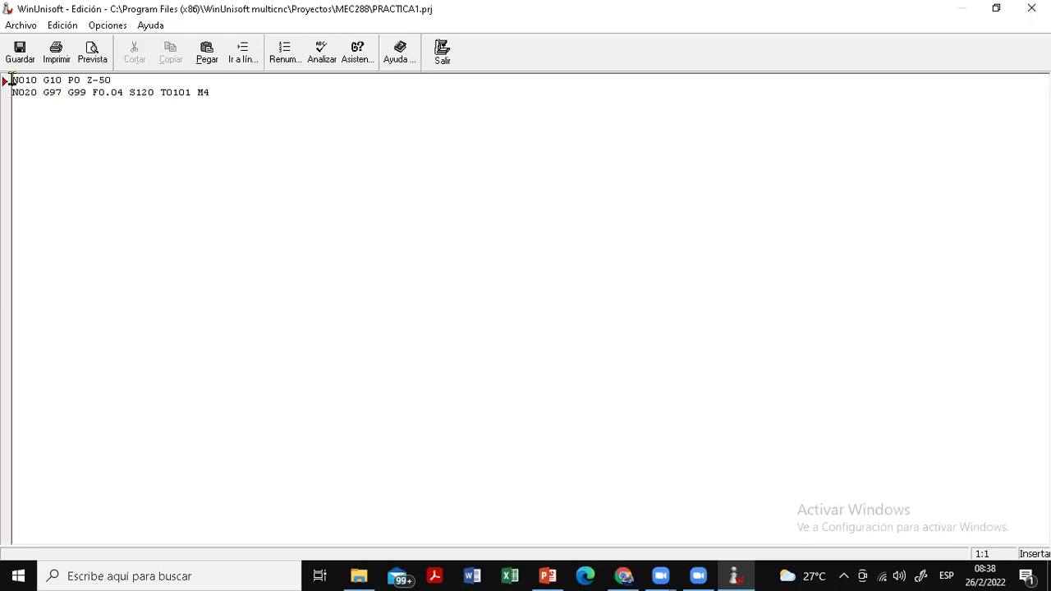
key("ctrl+a")
key("Delete")
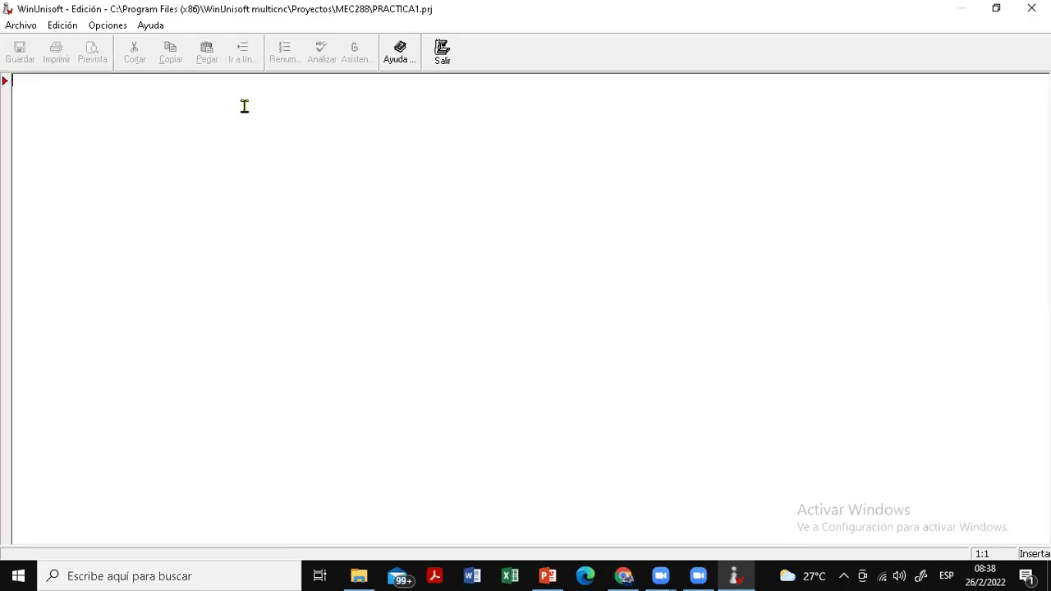
Switch to PowerPoint to view the example CNC program on slide 41
left_click(548, 576)
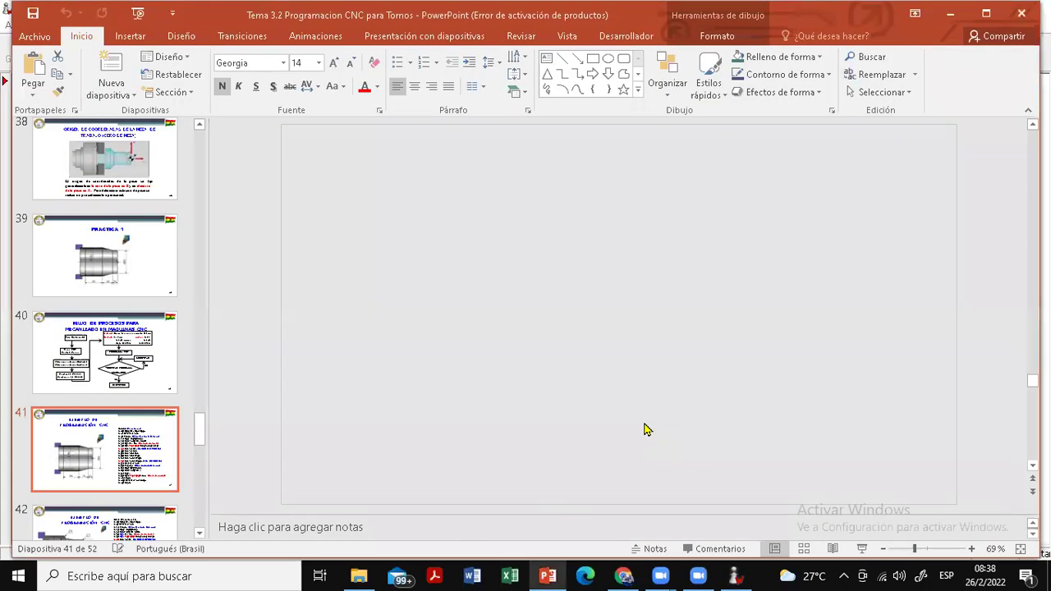
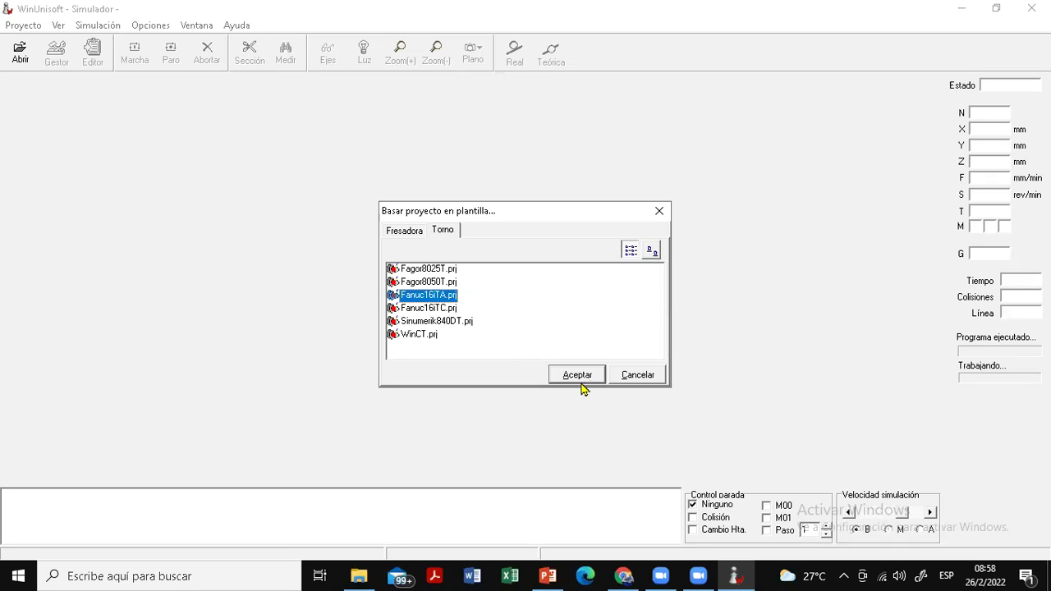
Create a new lathe project from the Fanuc16iTA template and save it as PRACTICA2 in the MEC288 folder
left_click(576, 375)
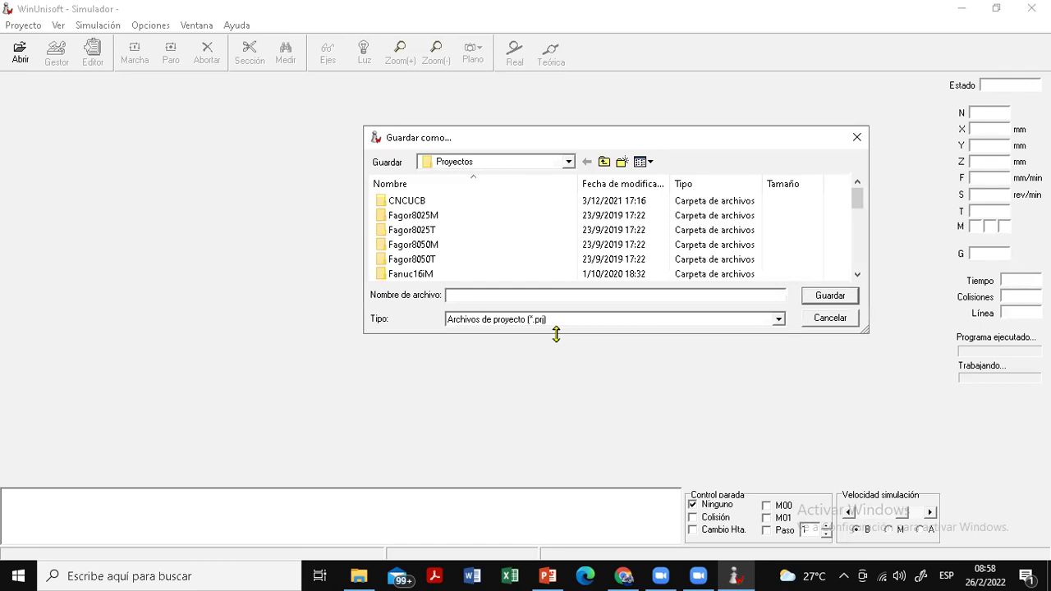
scroll(449, 253, "down", 1)
scroll(450, 255, "down", 6)
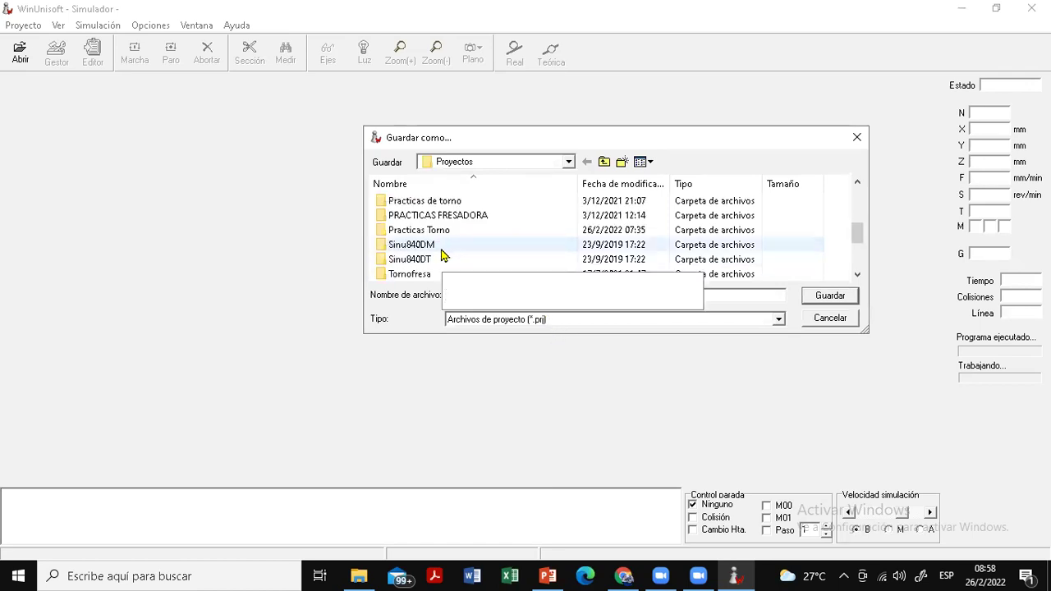
scroll(450, 256, "up", 7)
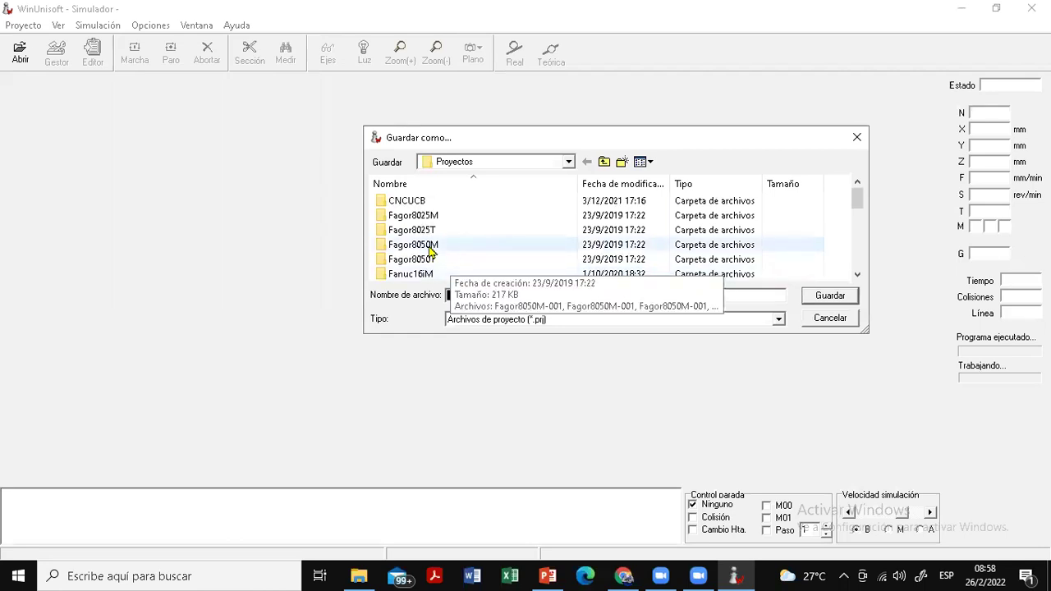
scroll(431, 250, "down", 1)
left_click(415, 261)
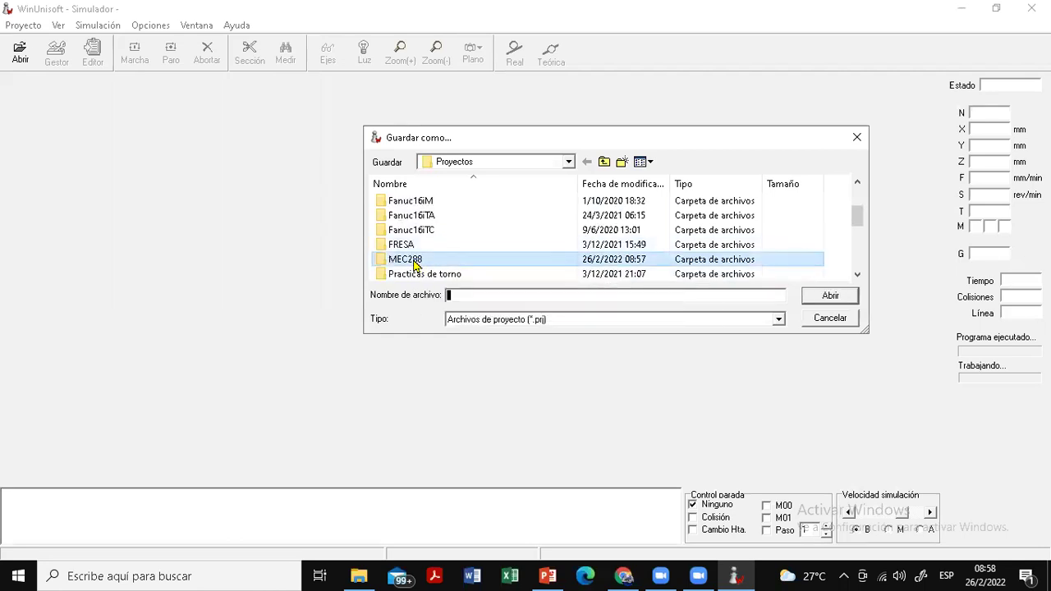
double_click(415, 261)
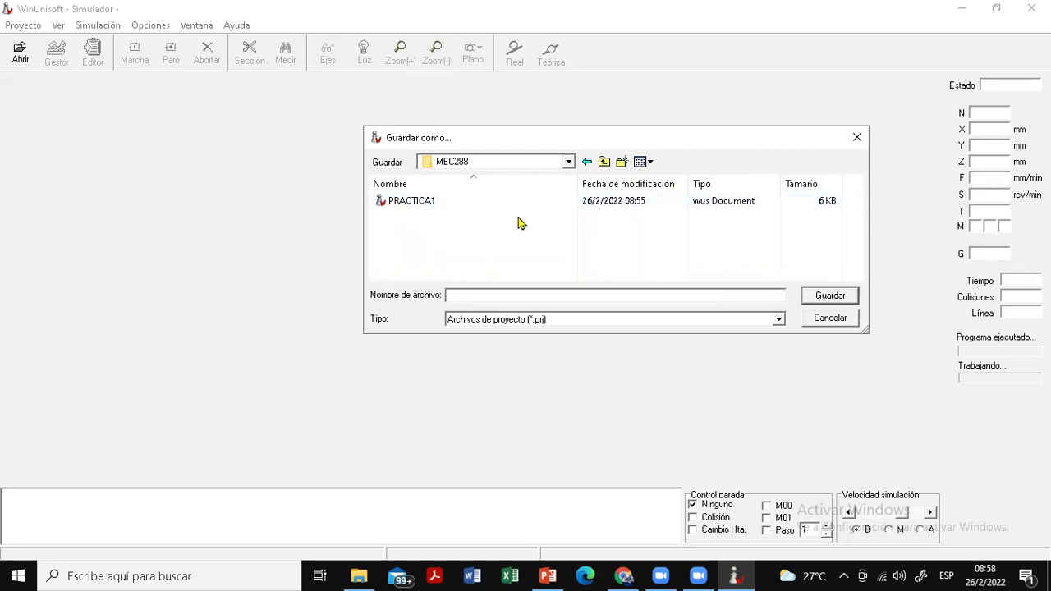
type("RACTICA")
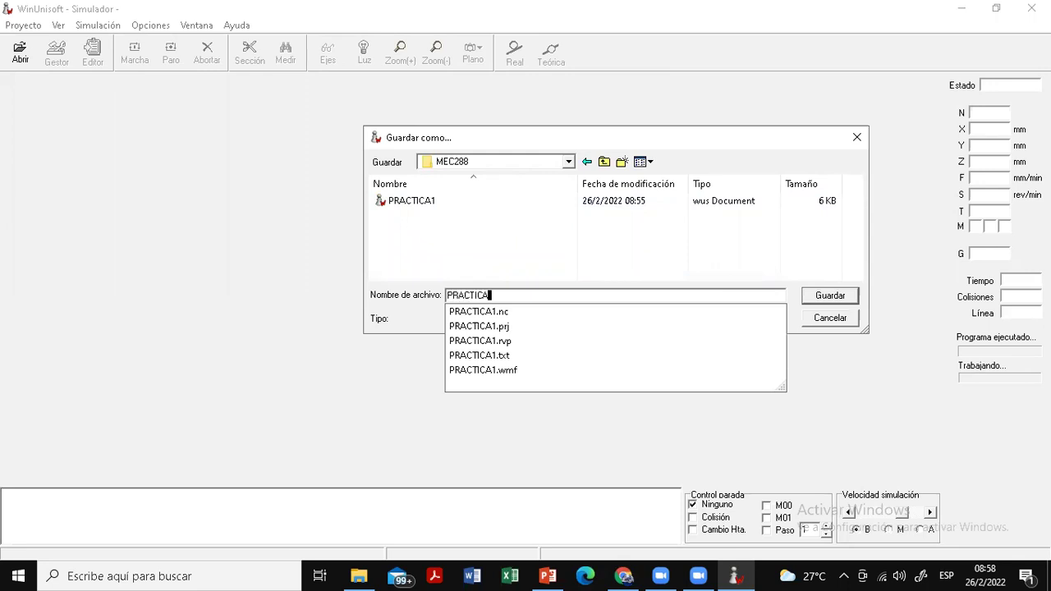
type("2")
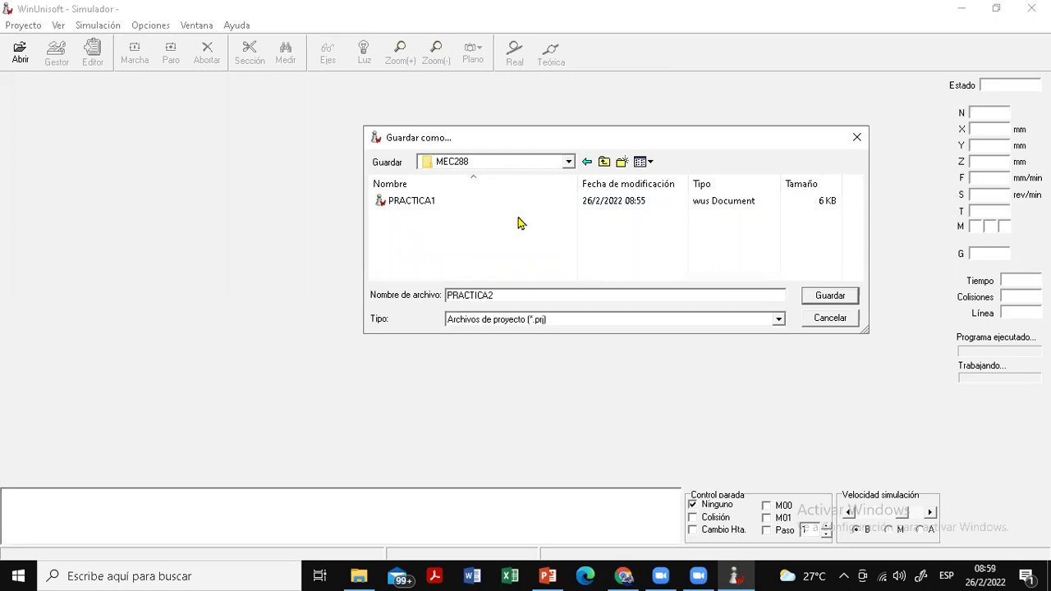
left_click(850, 301)
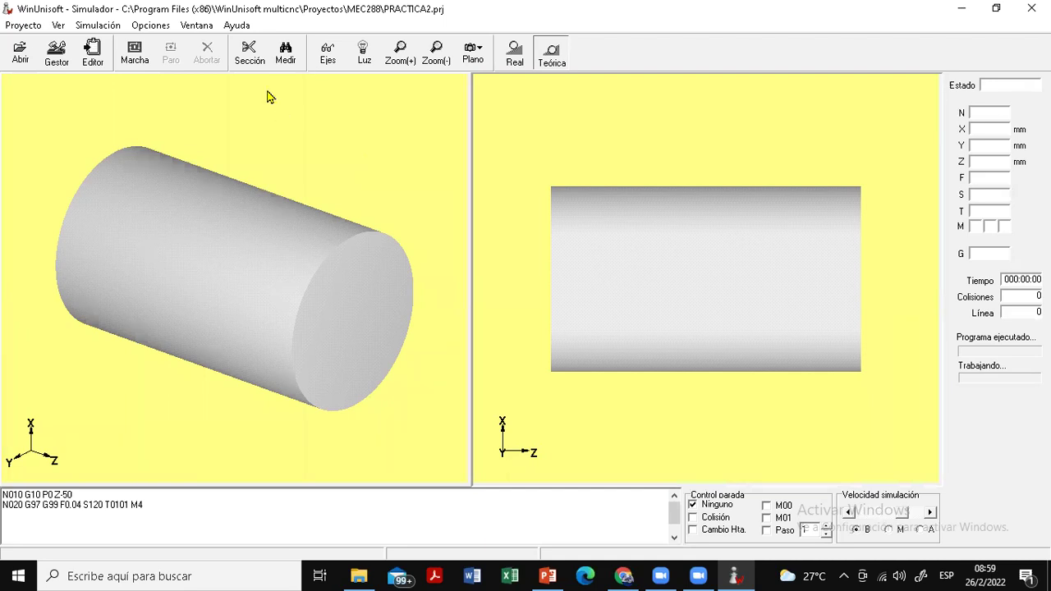
Change the simulator's background colour to light cyan
left_click(147, 25)
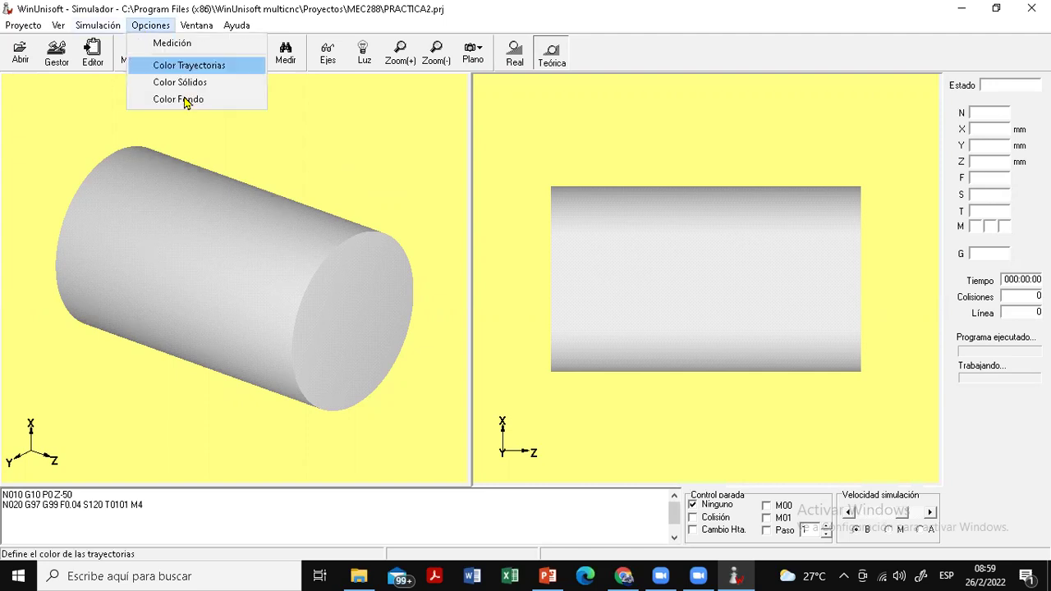
left_click(145, 87)
left_click(100, 51)
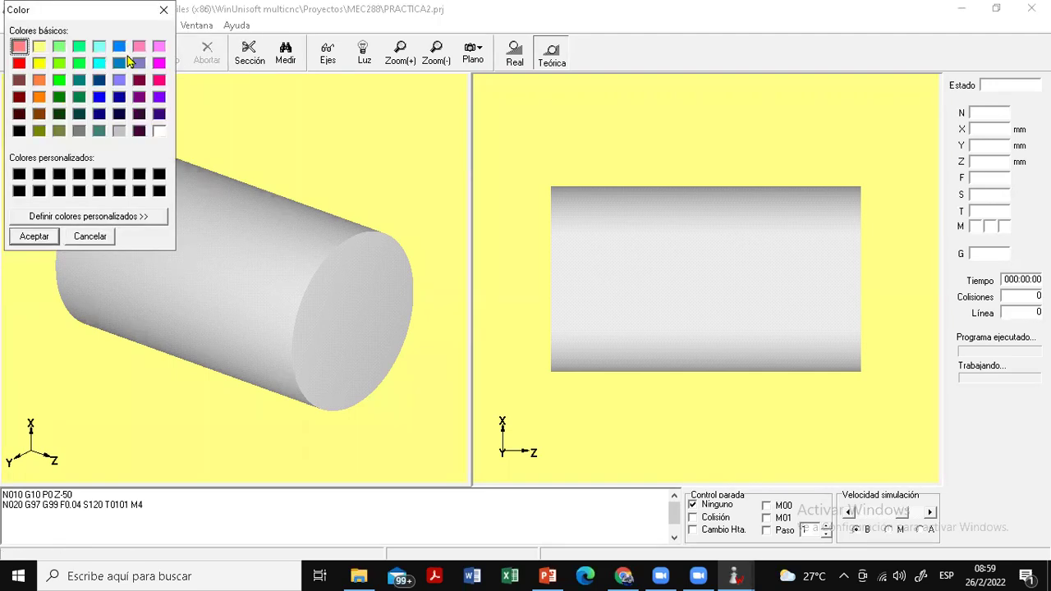
left_click(34, 240)
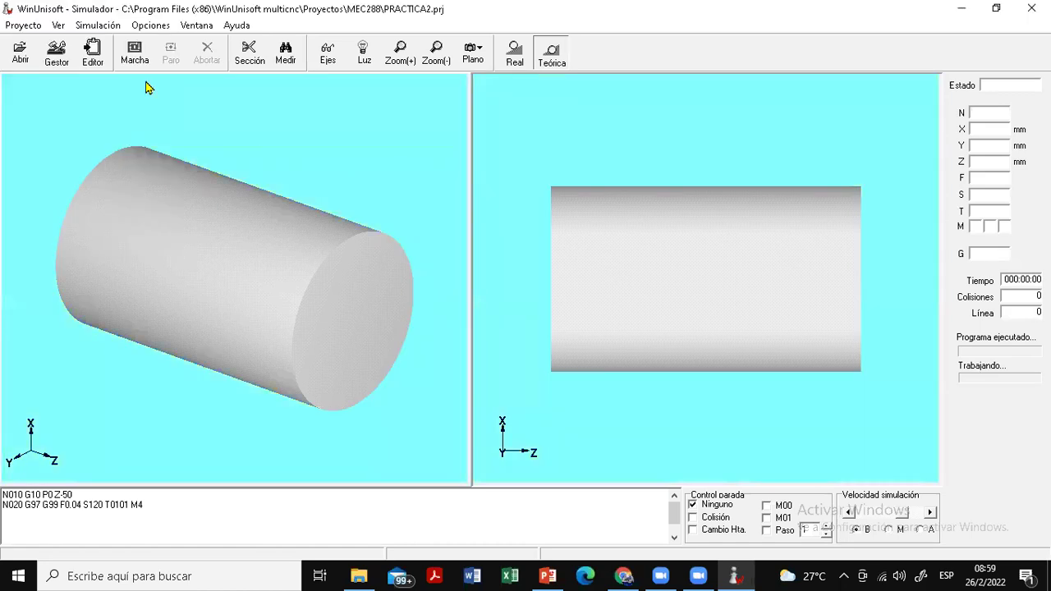
Open the project tables and review the part drawing, process and CNC program sections
left_click(59, 67)
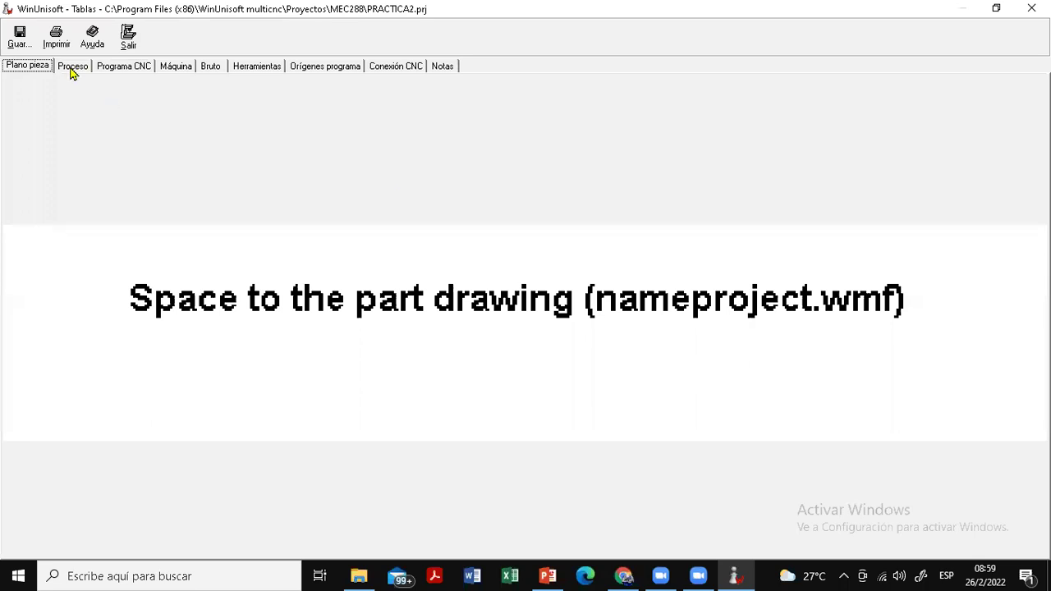
left_click(82, 71)
left_click(116, 70)
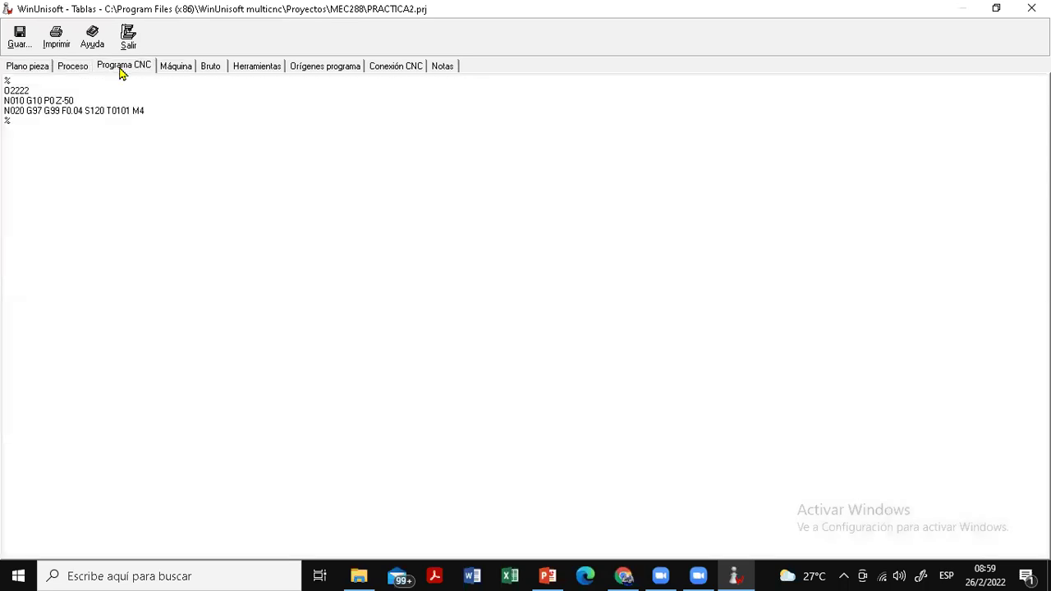
In the machine definition, set the X travel limits to a minimum of -300 and a maximum of 300
left_click(174, 74)
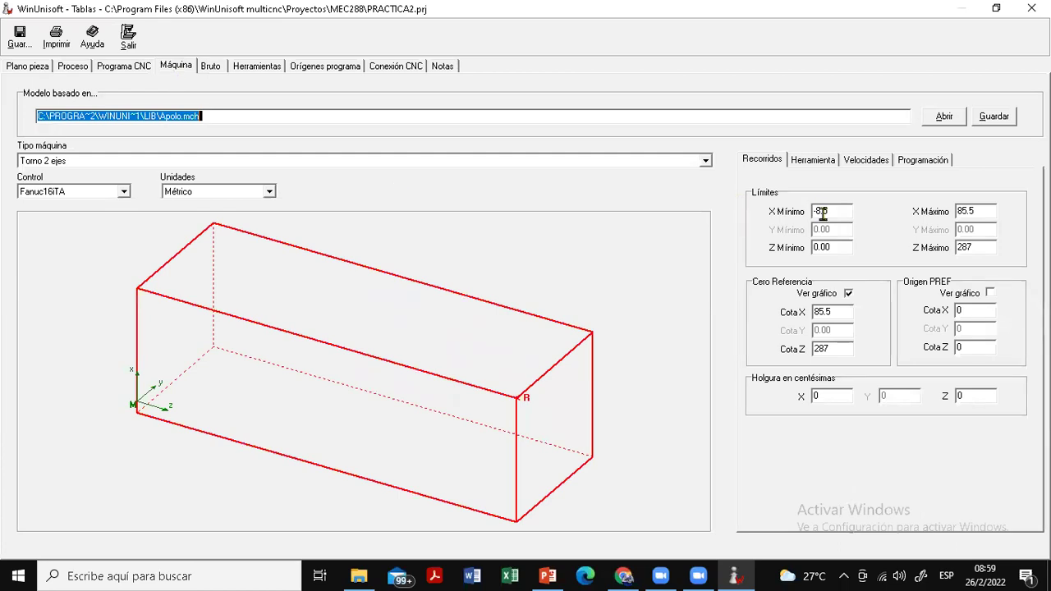
left_click_drag(851, 212, 795, 214)
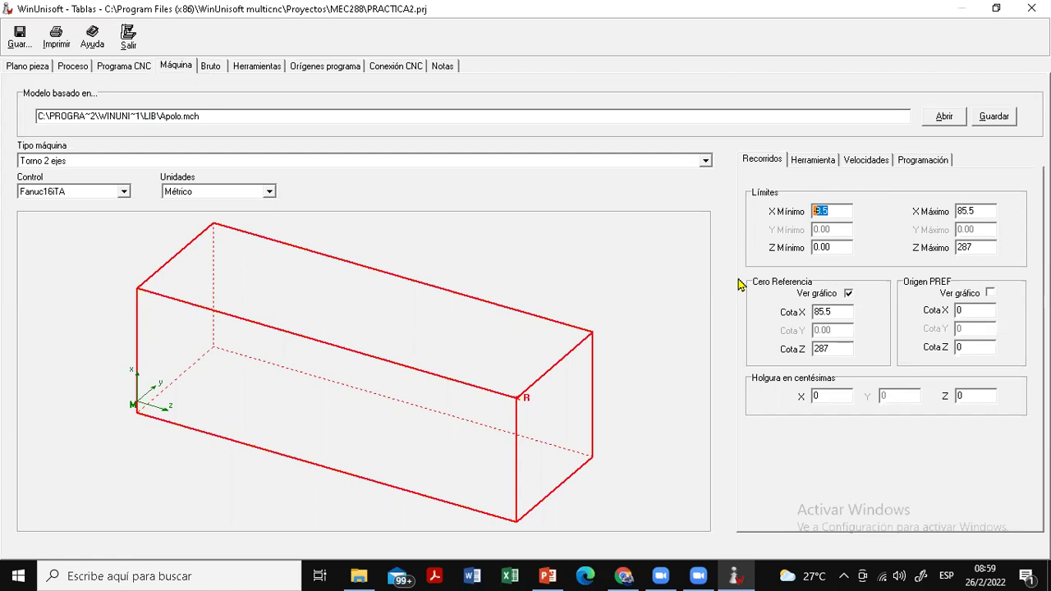
type("-300")
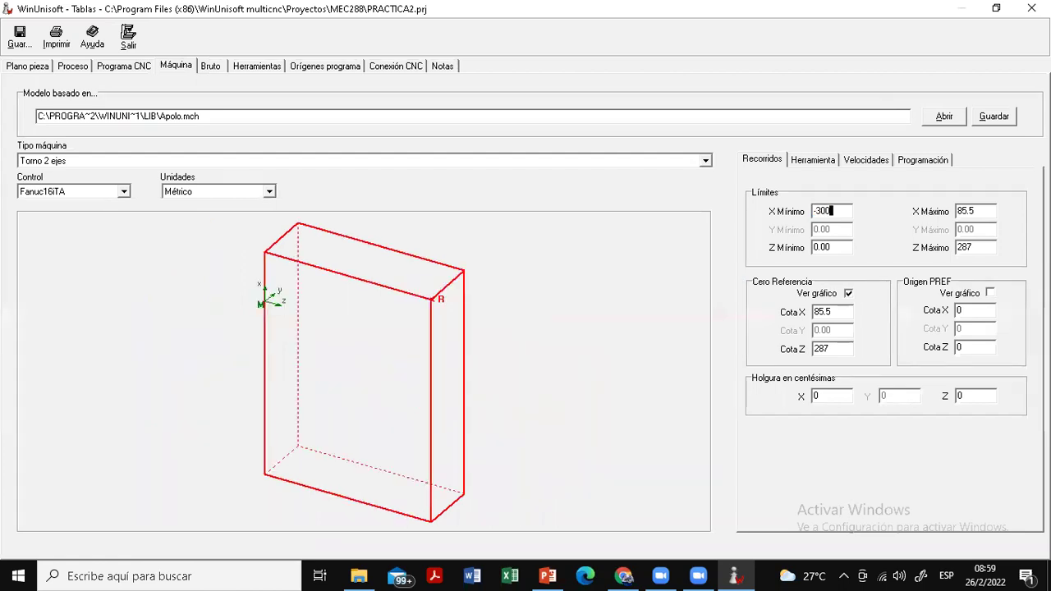
left_click(964, 210)
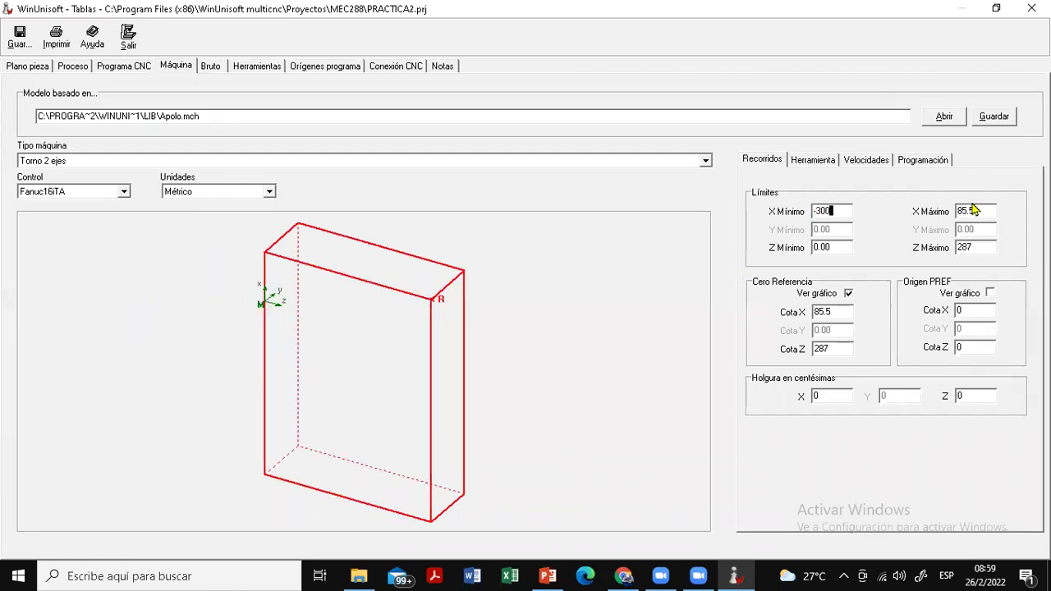
double_click(960, 211)
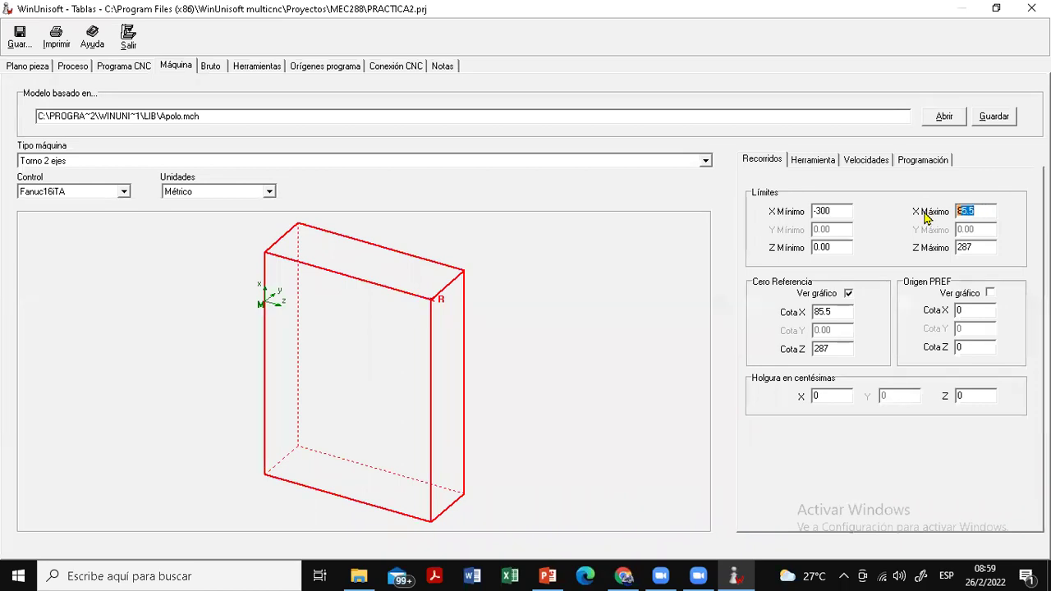
type("300")
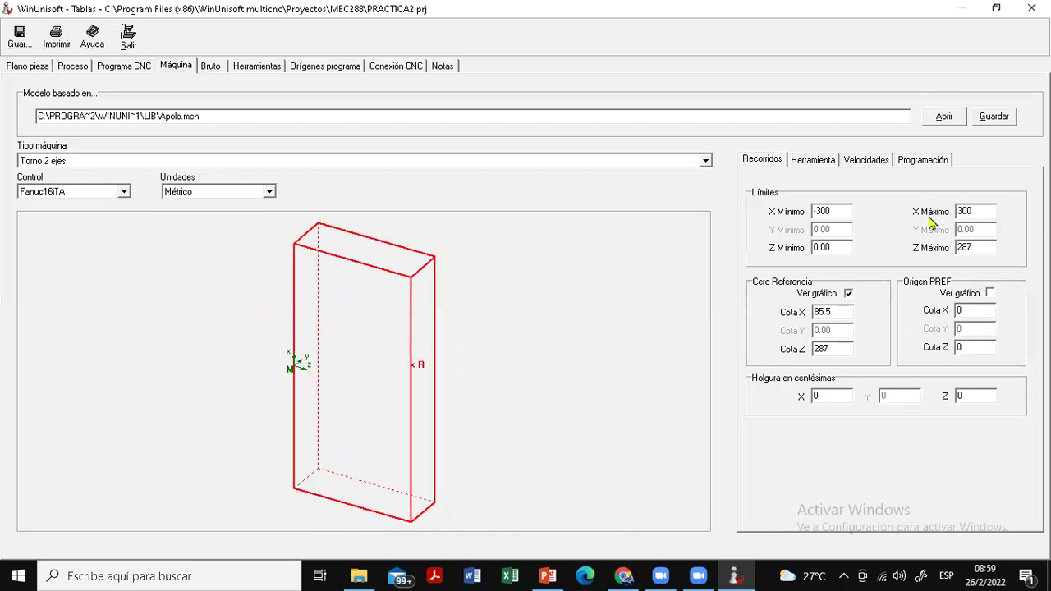
Set the machine's Z travel limits to a minimum of -300 and a maximum of 300
left_click_drag(831, 251, 796, 256)
type("-3")
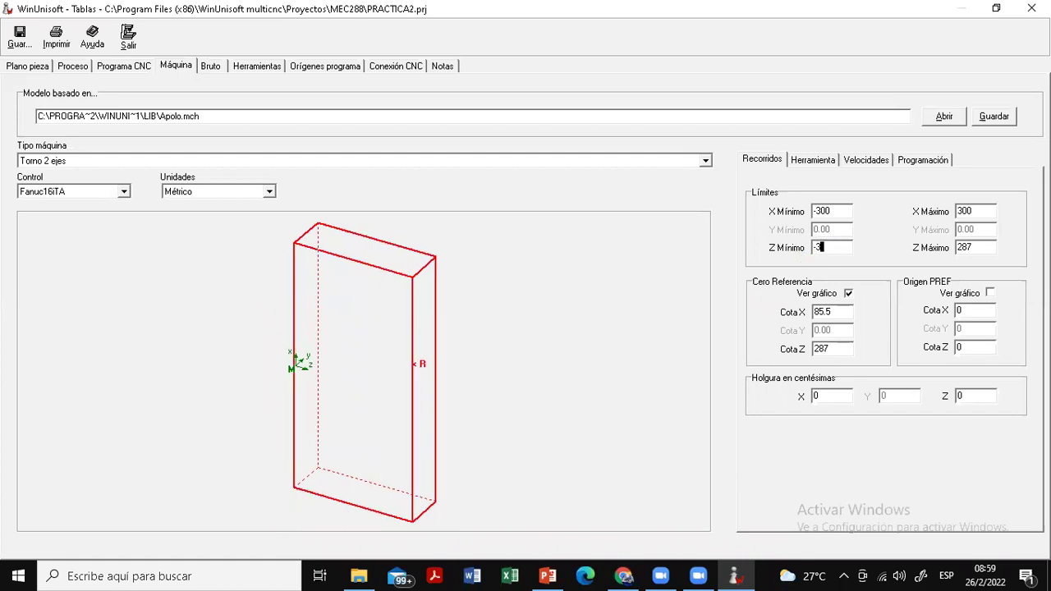
type("00")
left_click(987, 247)
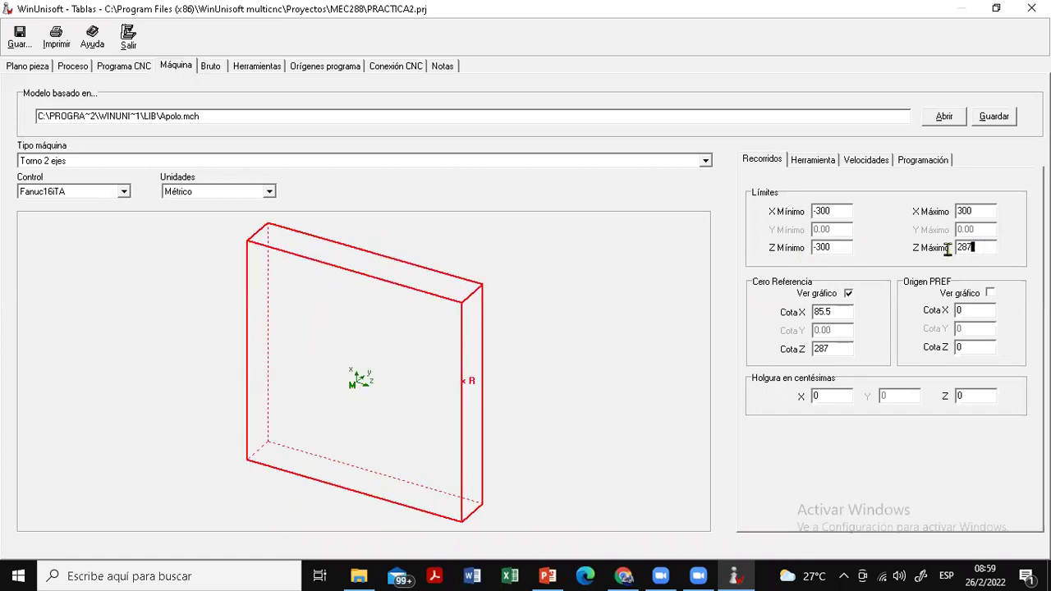
key("shift+Home")
type("300")
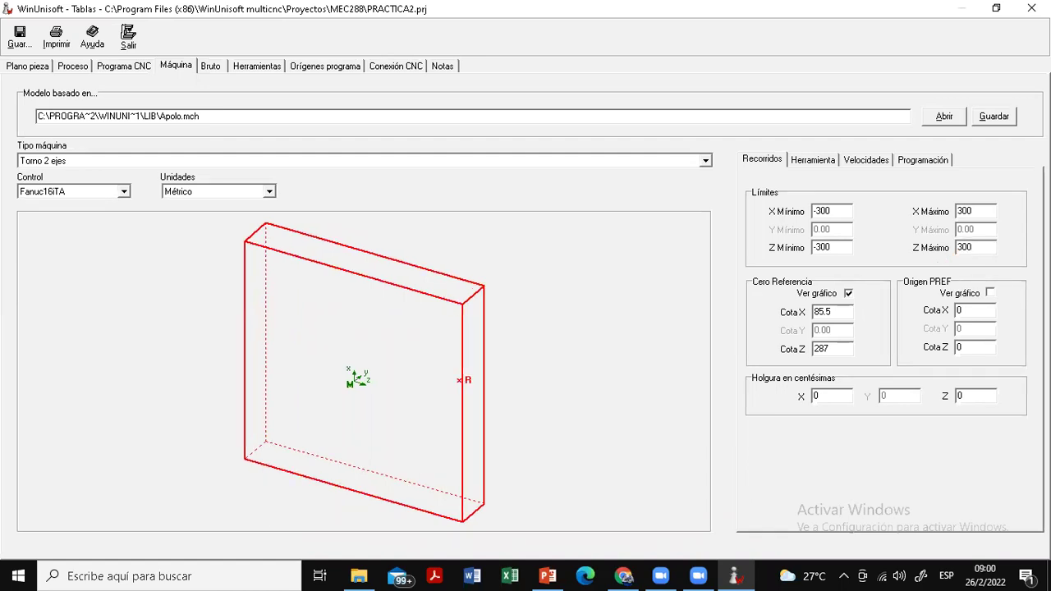
Set the machine's reference zero to X 100 and Z 200
left_click(843, 317)
key("shift+Home")
type("100")
left_click(843, 348)
key("shift+Home")
type("200")
Open the raw stock definition, and examine the Practica 2 part drawing and its CNC program on PowerPoint slide 42
left_click(212, 67)
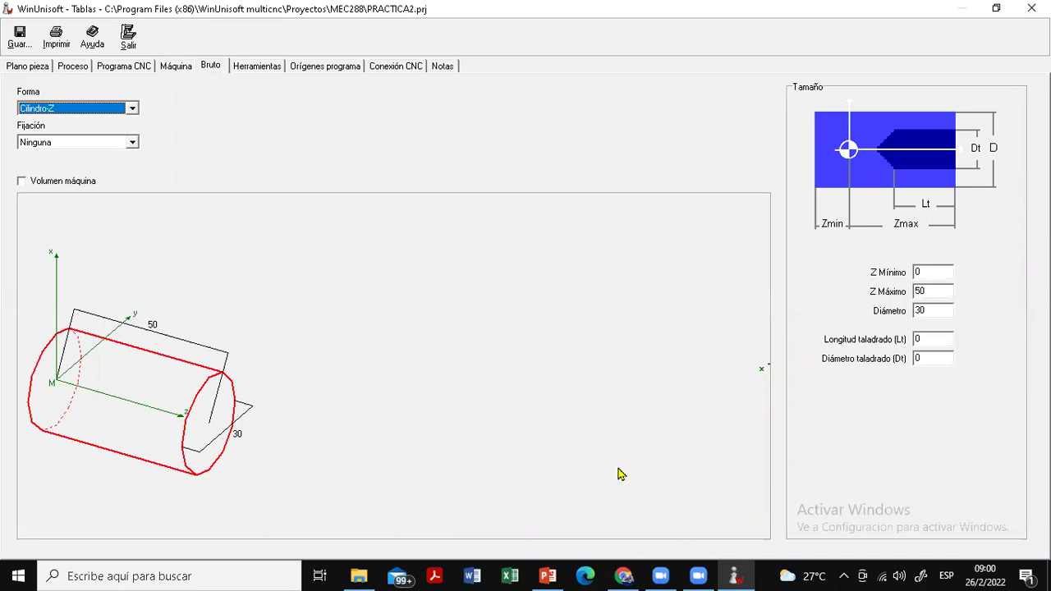
left_click(547, 576)
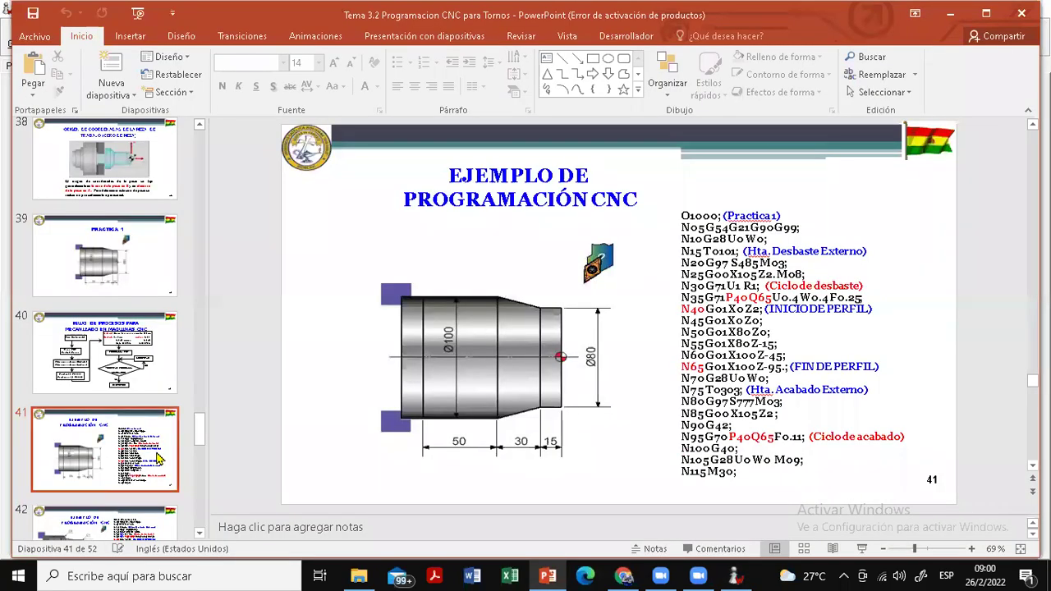
scroll(123, 393, "down", 3)
left_click(121, 389)
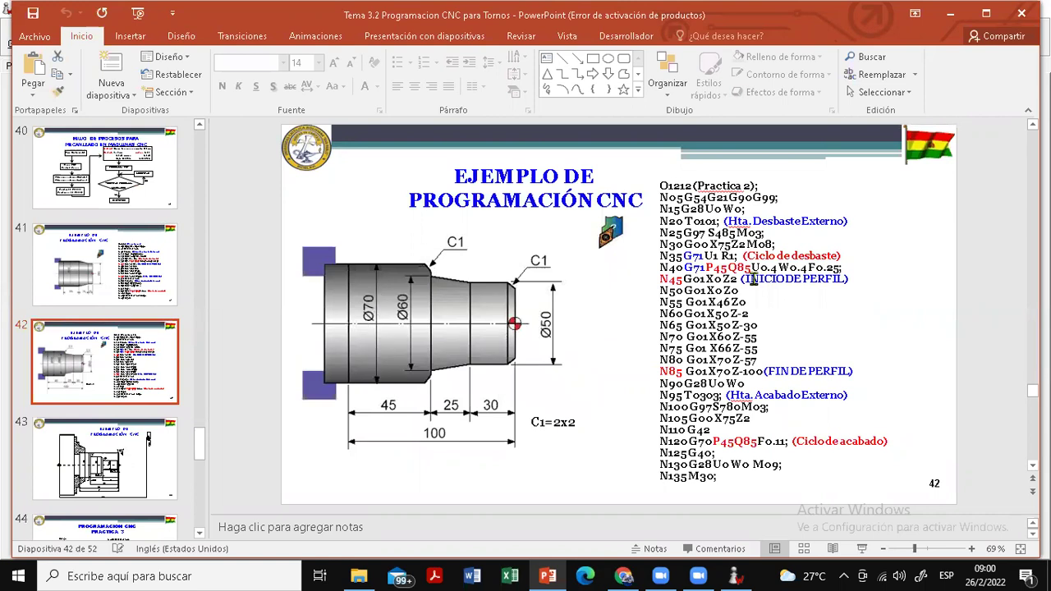
left_click_drag(711, 244, 732, 245)
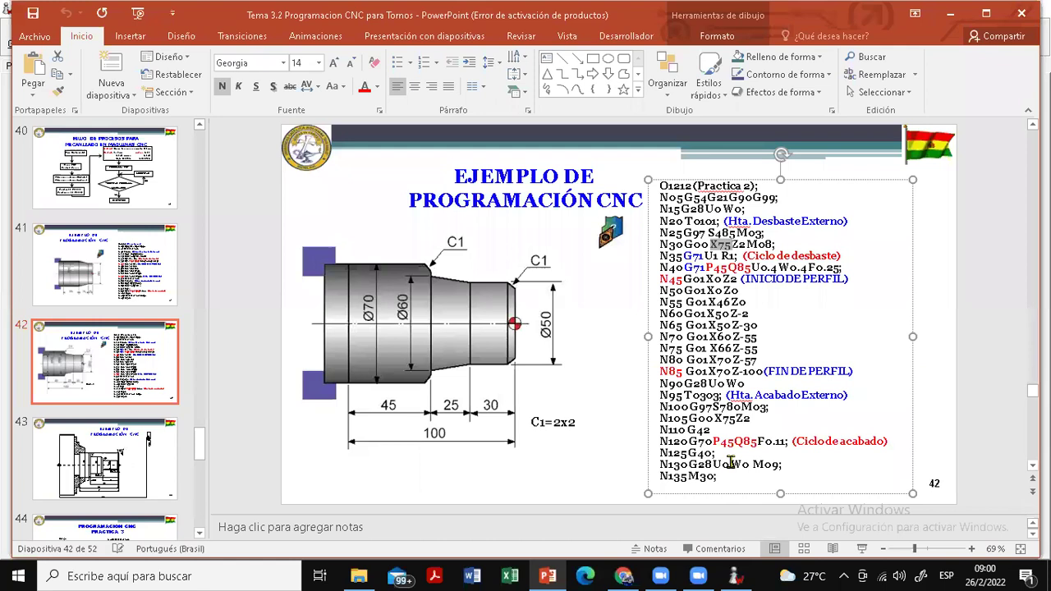
left_click(941, 398)
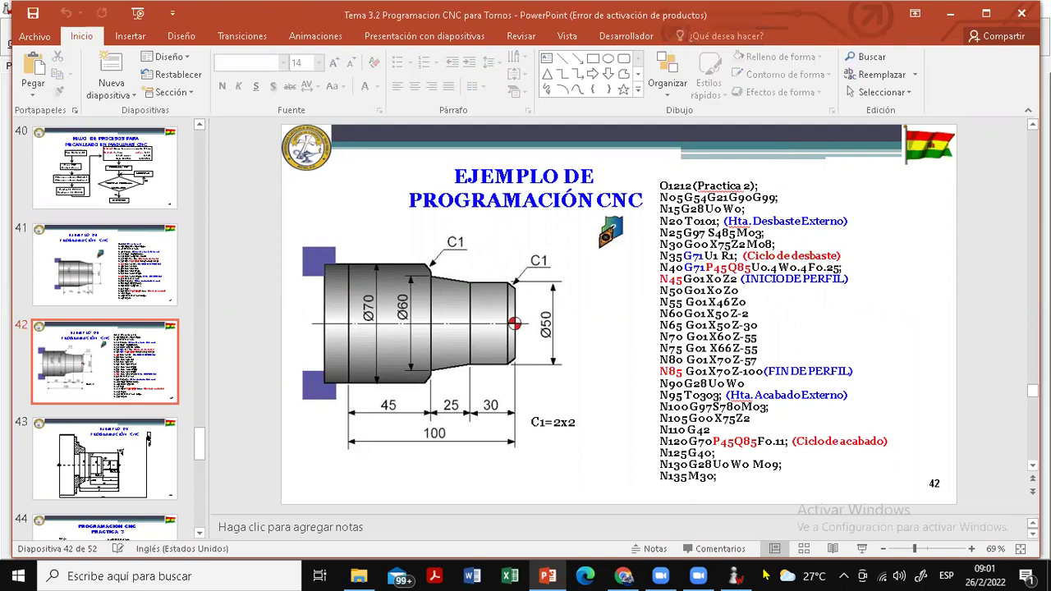
Return to WinUnisoft and set the cylindrical stock's Z minimum to -120 and Z maximum to 0.5
left_click(737, 576)
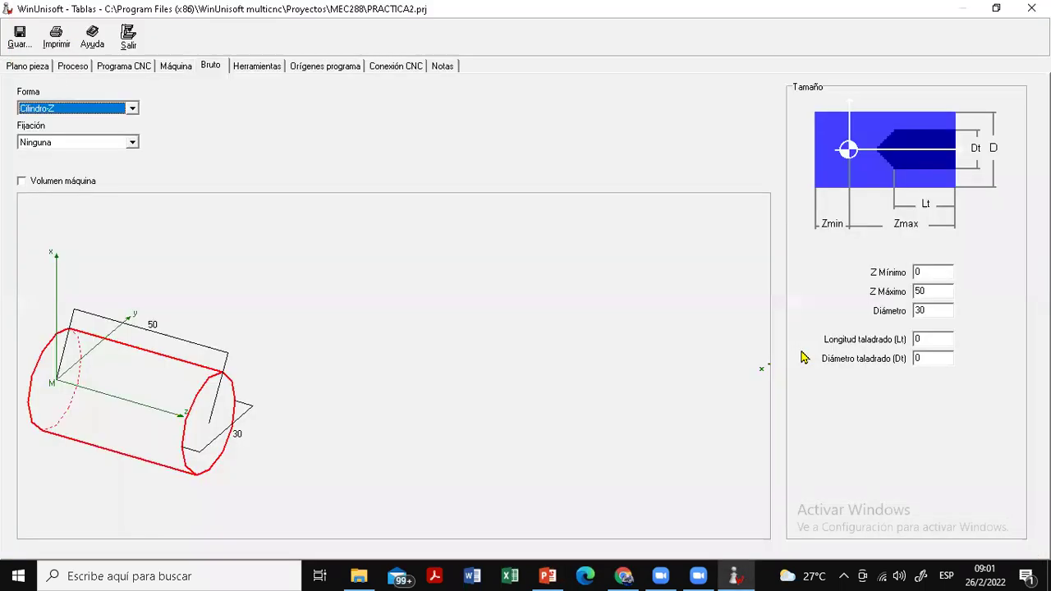
left_click(929, 267)
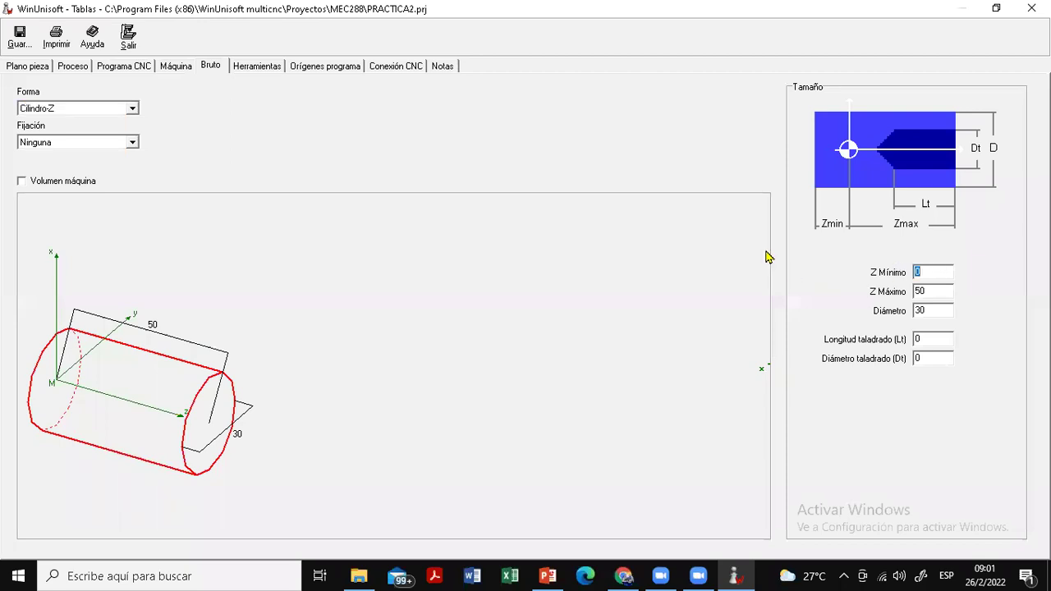
type("-12")
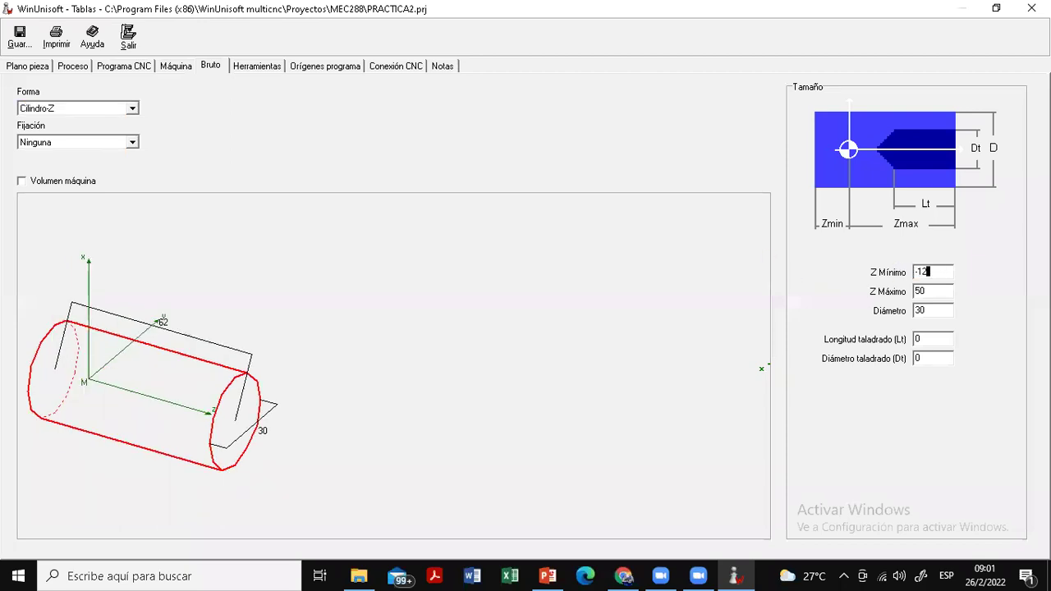
type("0")
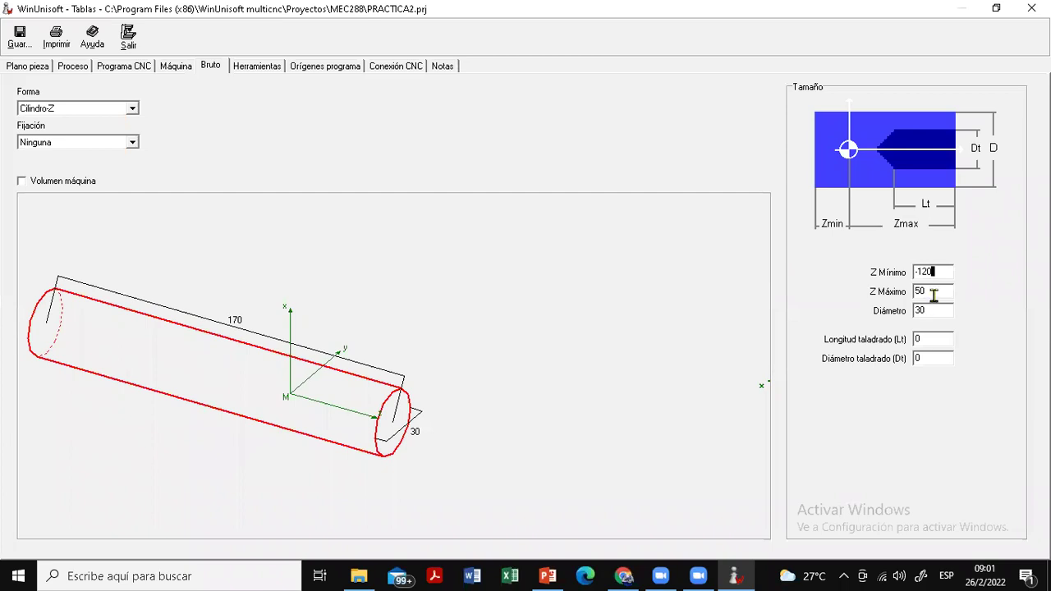
left_click(910, 292)
type("0")
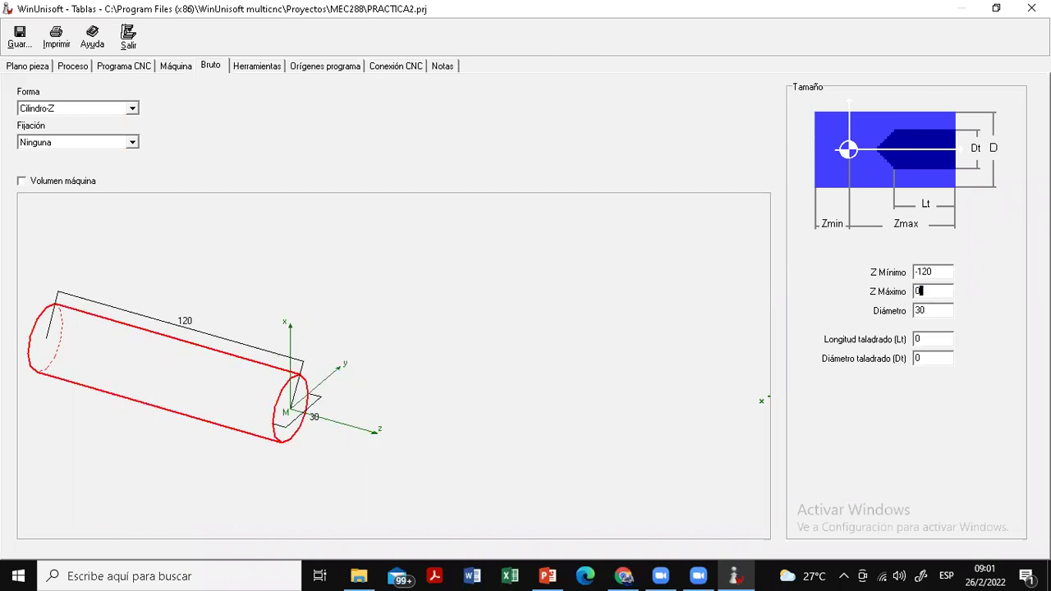
type(".5")
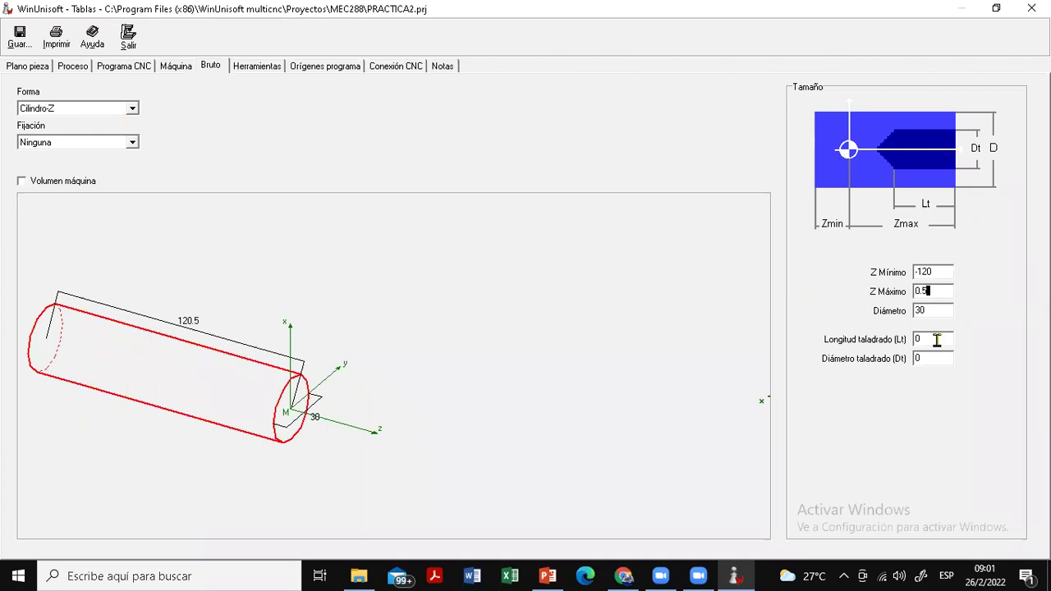
Set the cylindrical stock's diameter to 75 with Plato Garras clamping, and check it against the machine volume
key("Tab")
type("75")
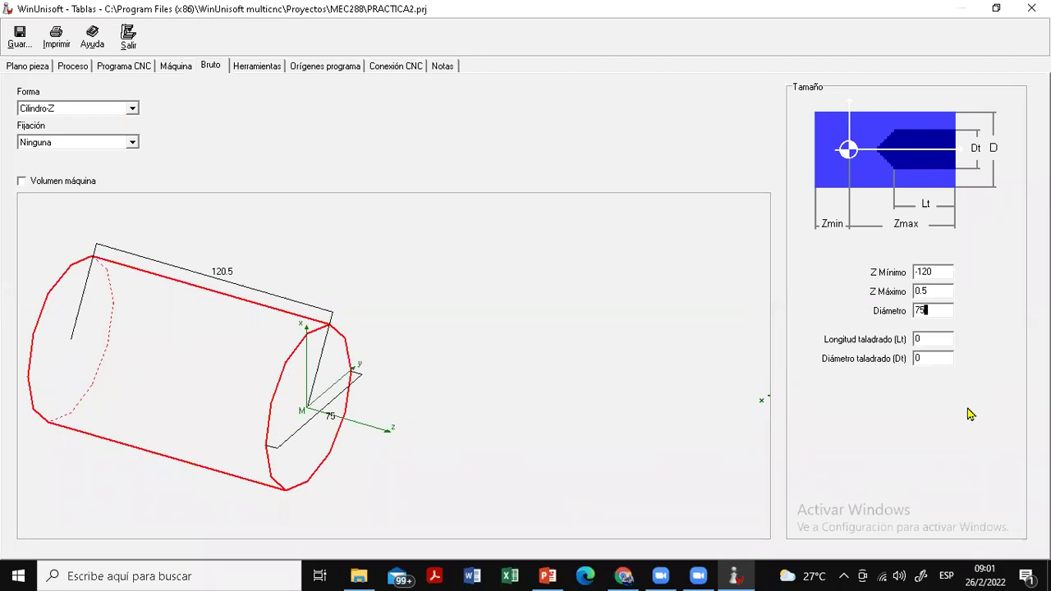
left_click(132, 144)
left_click(94, 166)
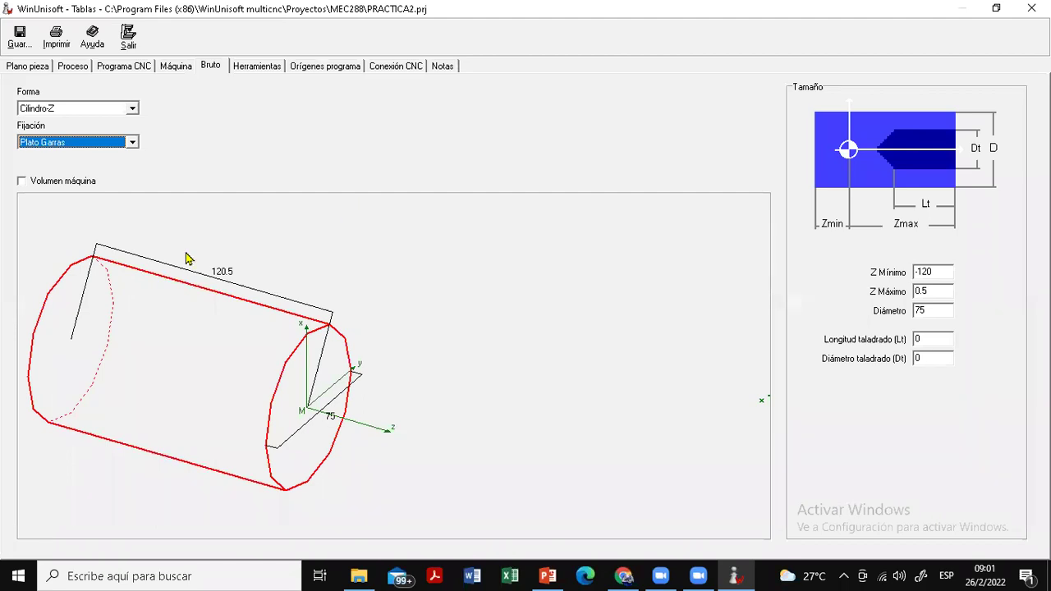
left_click(22, 181)
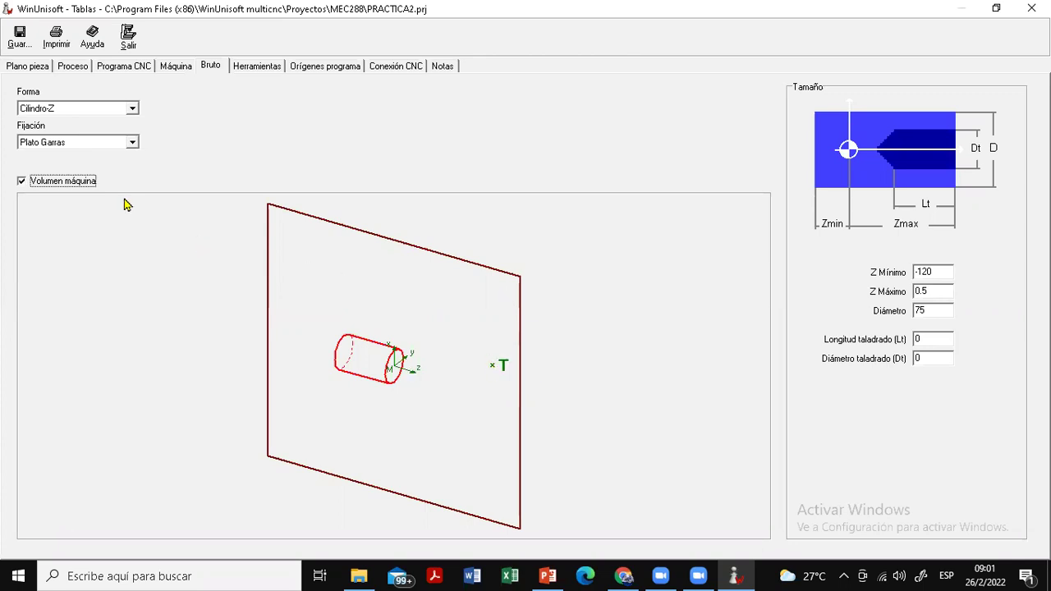
left_click(22, 182)
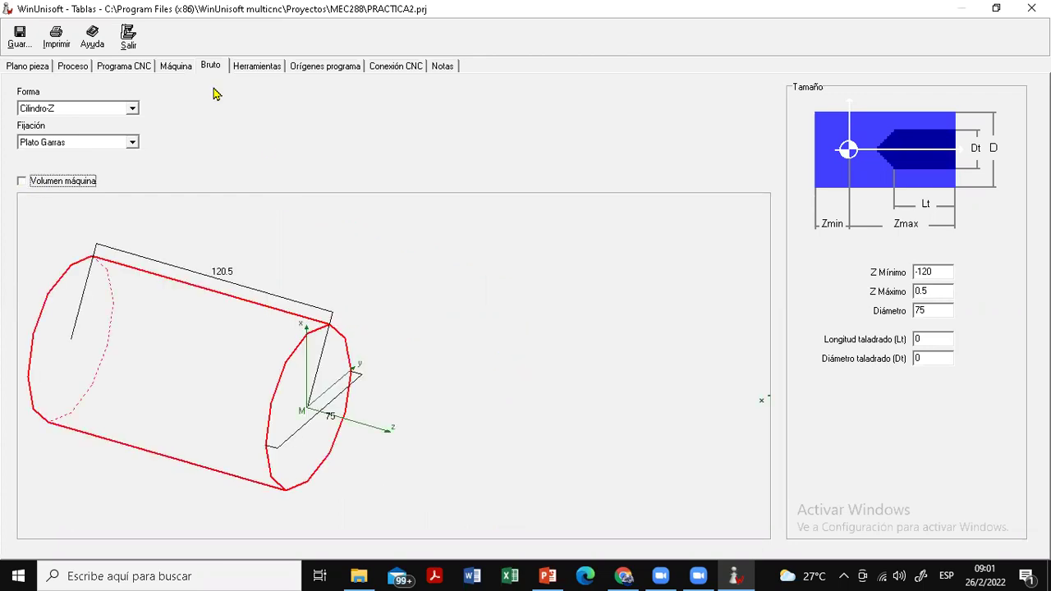
In the tool table, set roughing tool T1 (SCLCL Desbastar Exteriores) to insert angle 55 and holder X separation 3
left_click(258, 67)
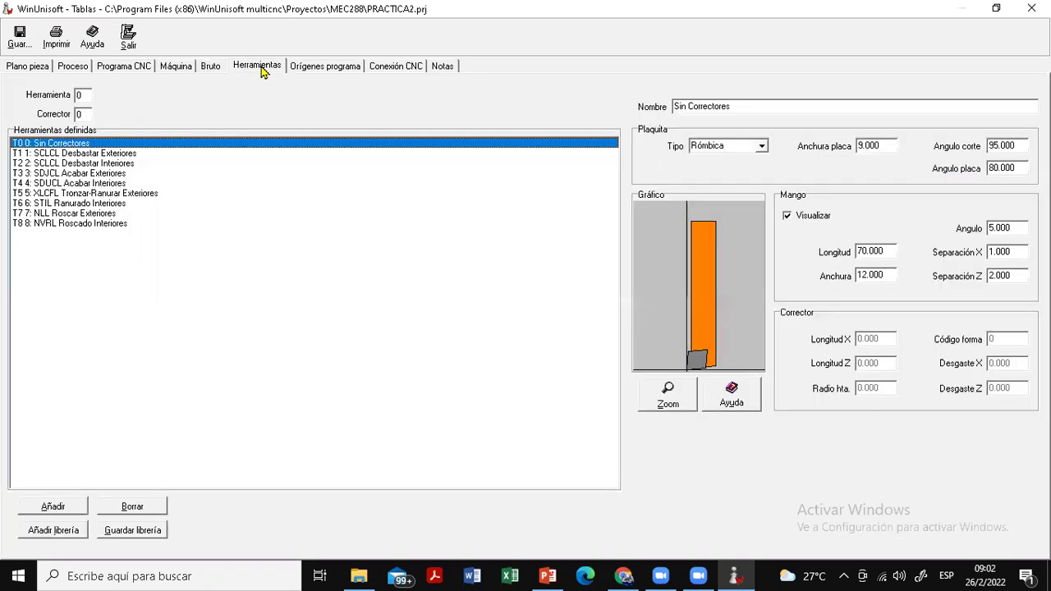
left_click(117, 154)
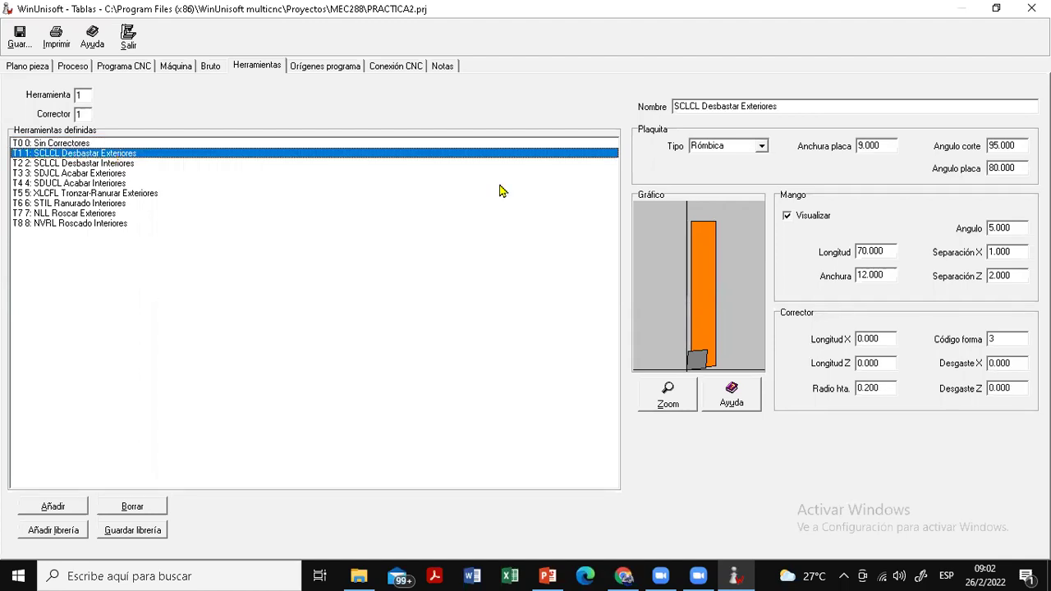
double_click(999, 168)
type("55")
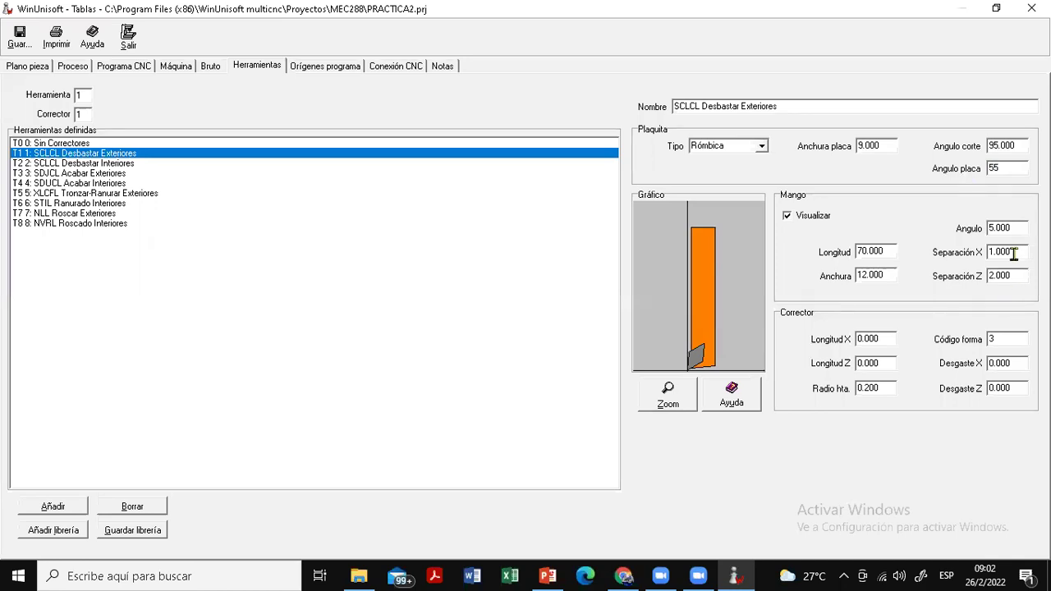
left_click_drag(1015, 253, 981, 252)
type("3")
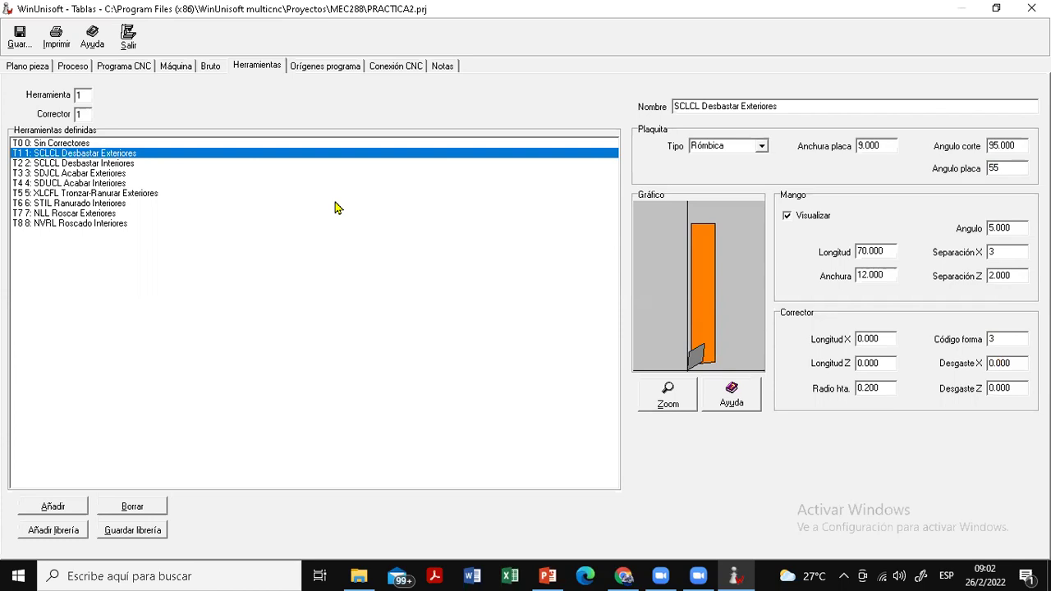
Set finishing tool T3 (SDJCL Acabar Exteriores) to insert angle 35 and holder Z separation 1
left_click(102, 174)
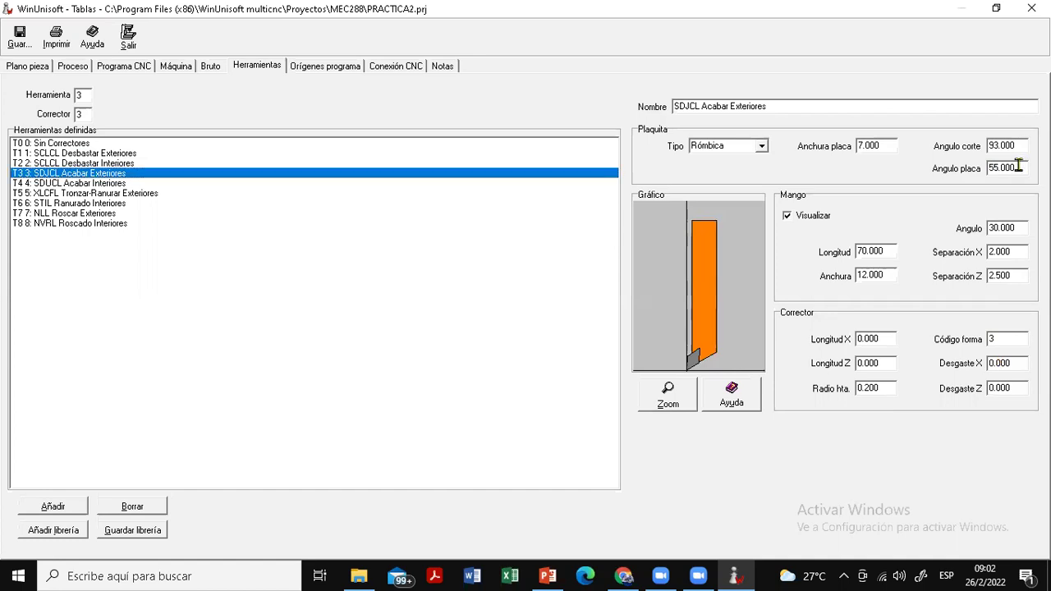
double_click(990, 168)
type("3")
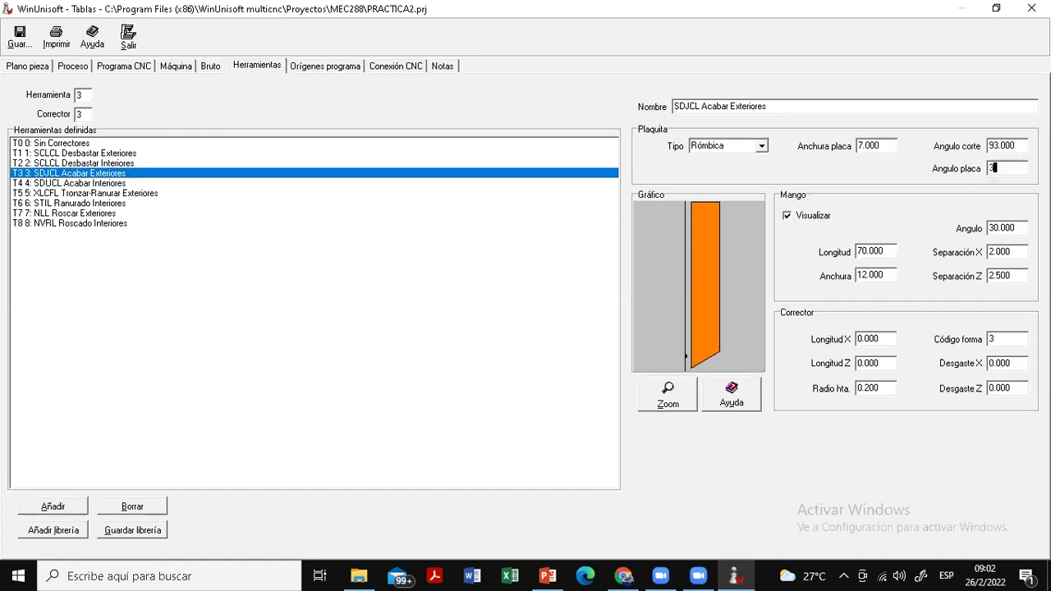
type("5")
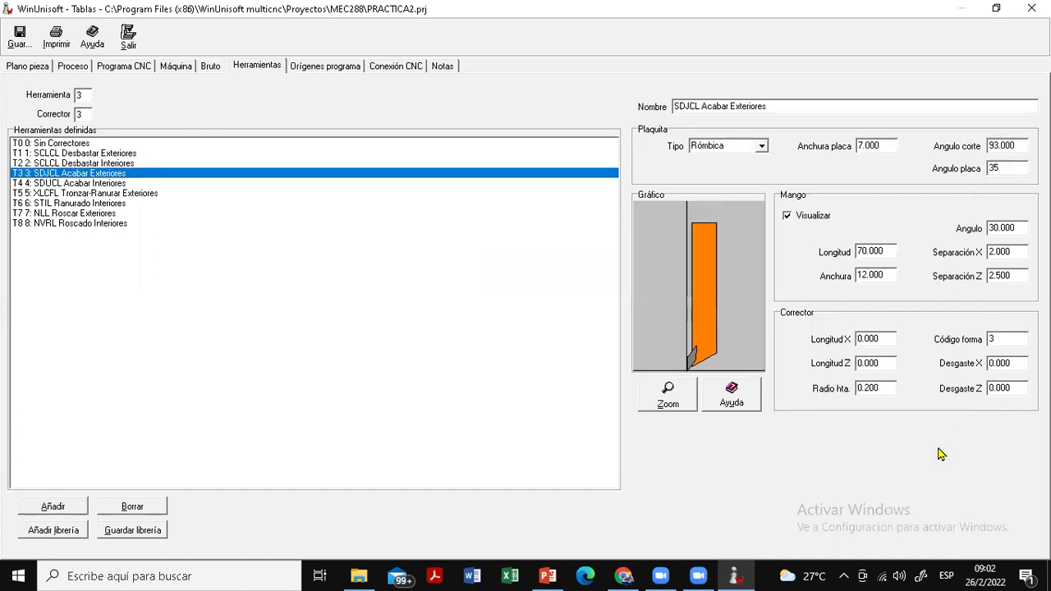
double_click(1003, 250)
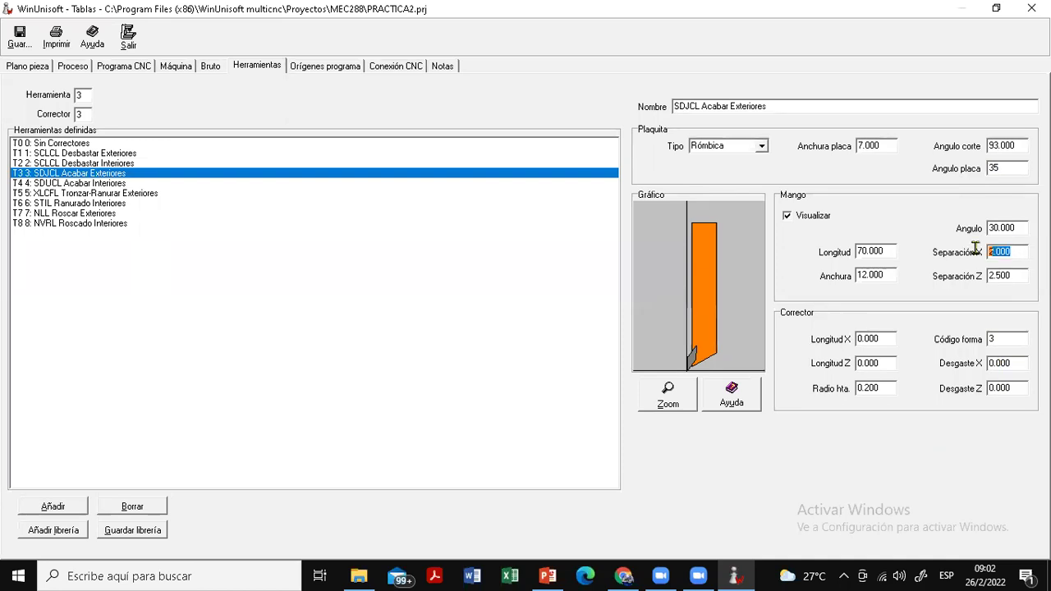
double_click(1009, 277)
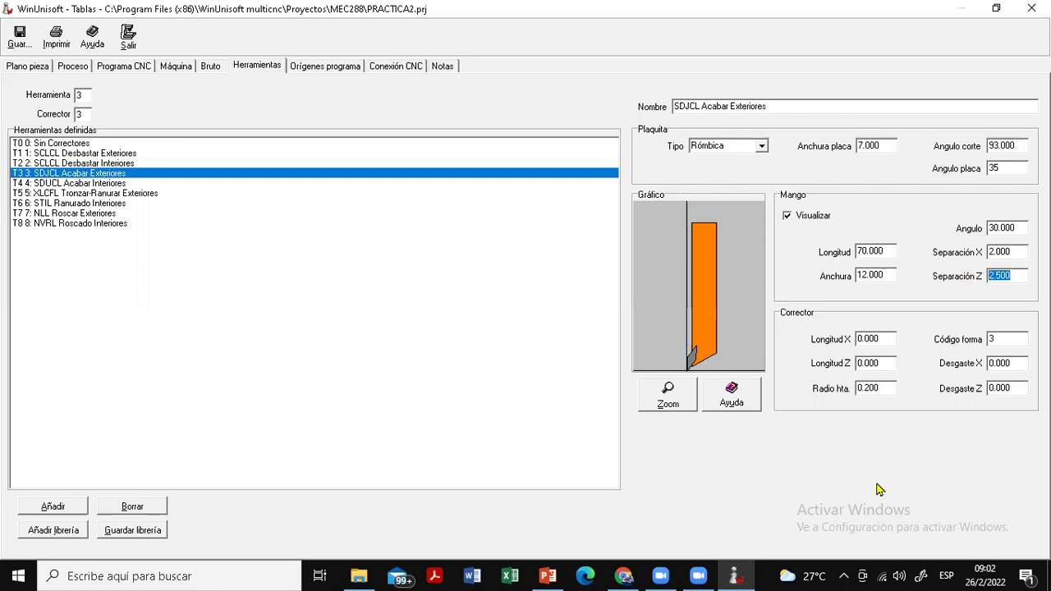
type("1")
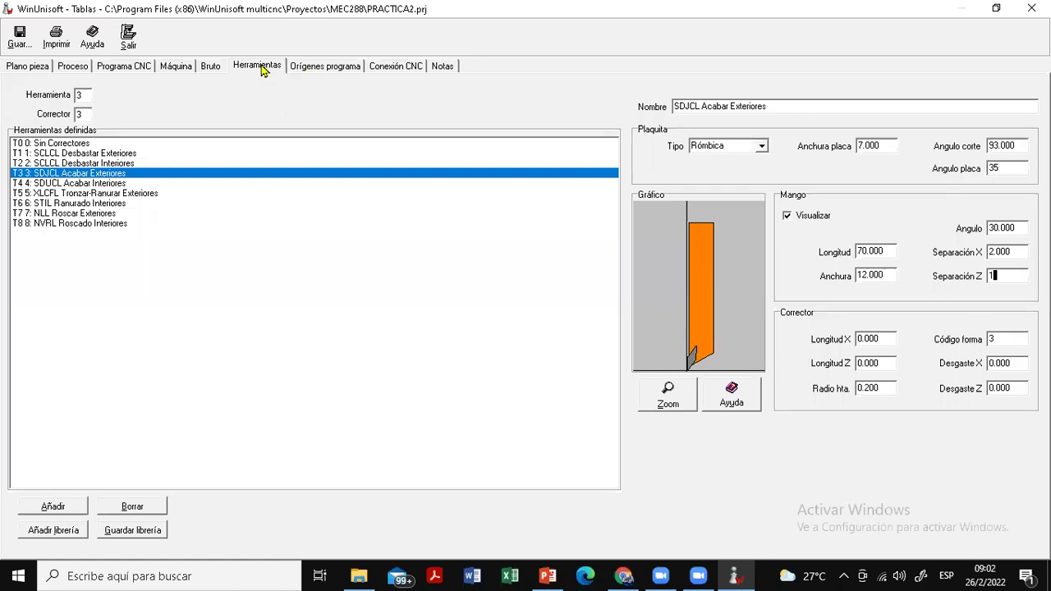
Check the program origins, leave the project tables, and delete all default lines from the CNC program in the editor
left_click(322, 69)
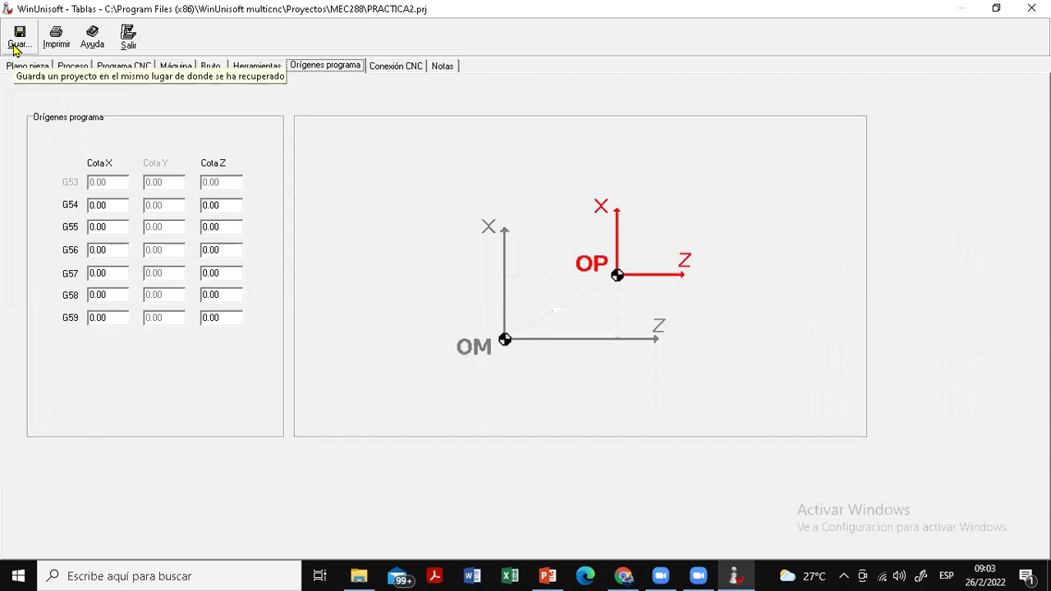
left_click(129, 48)
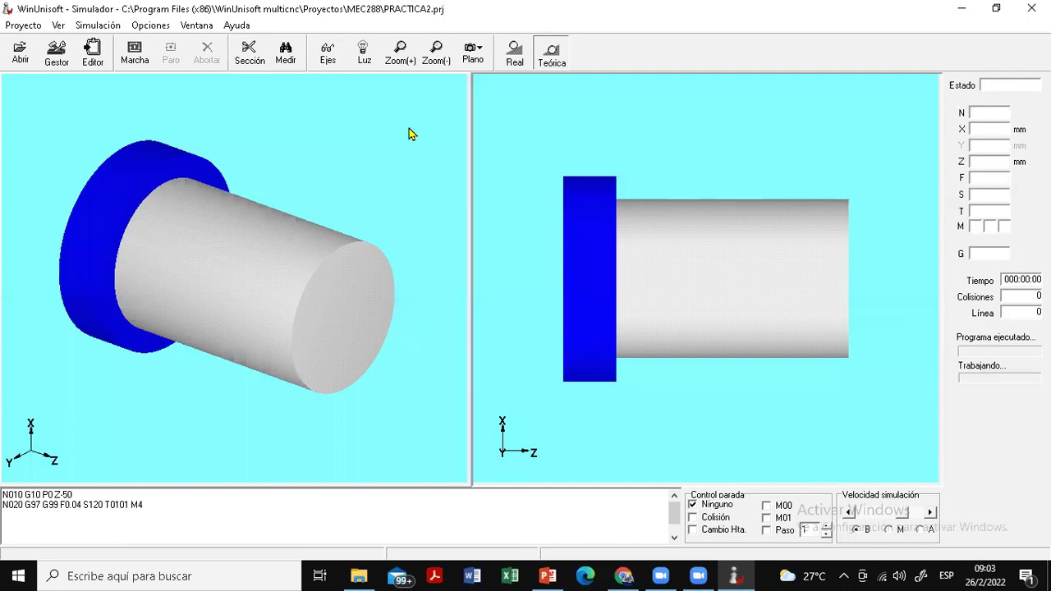
left_click(92, 64)
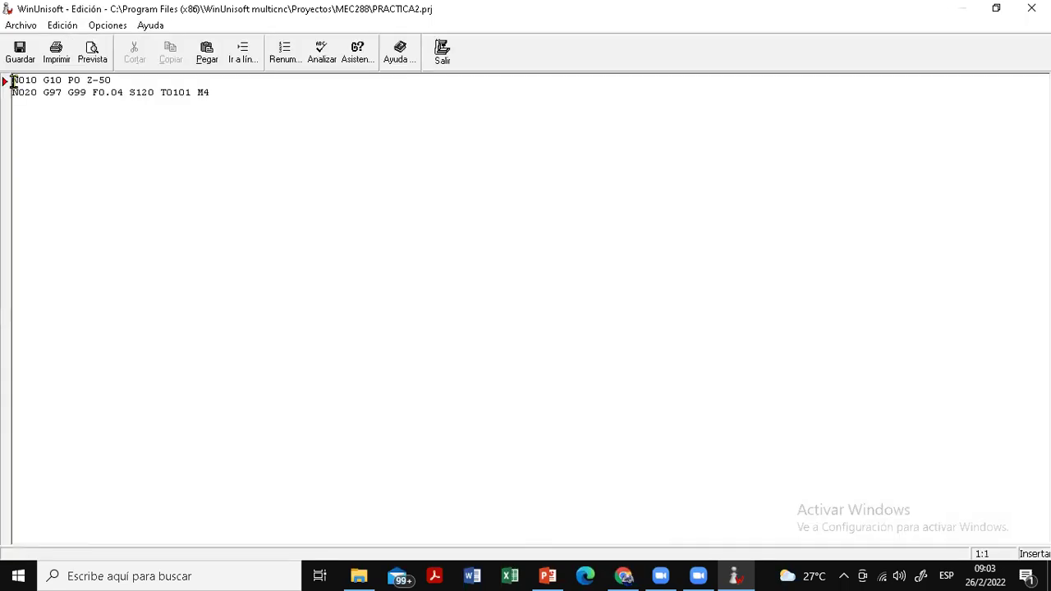
key("ctrl+a")
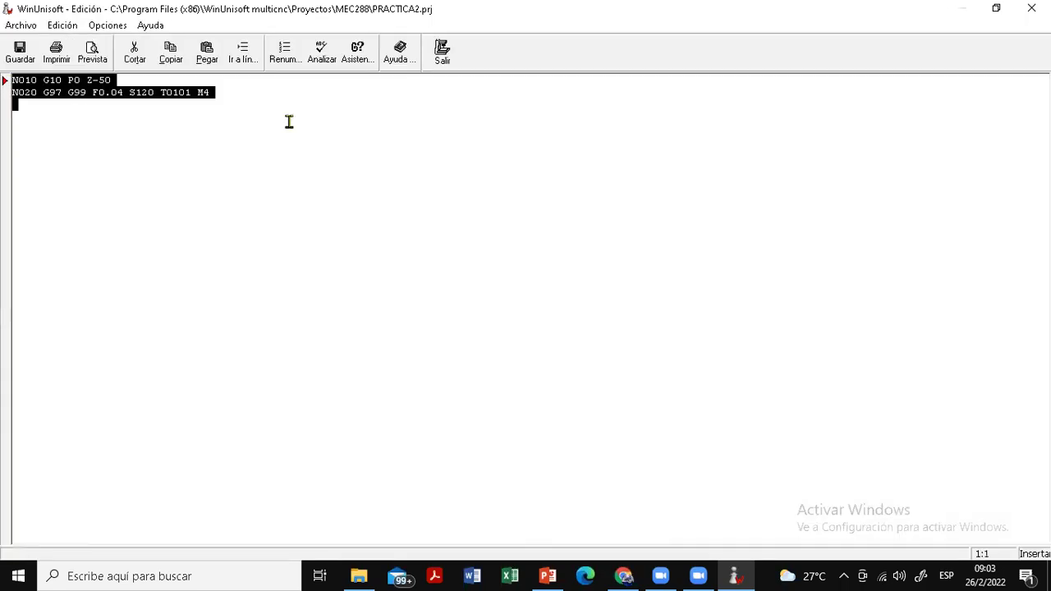
key("Delete")
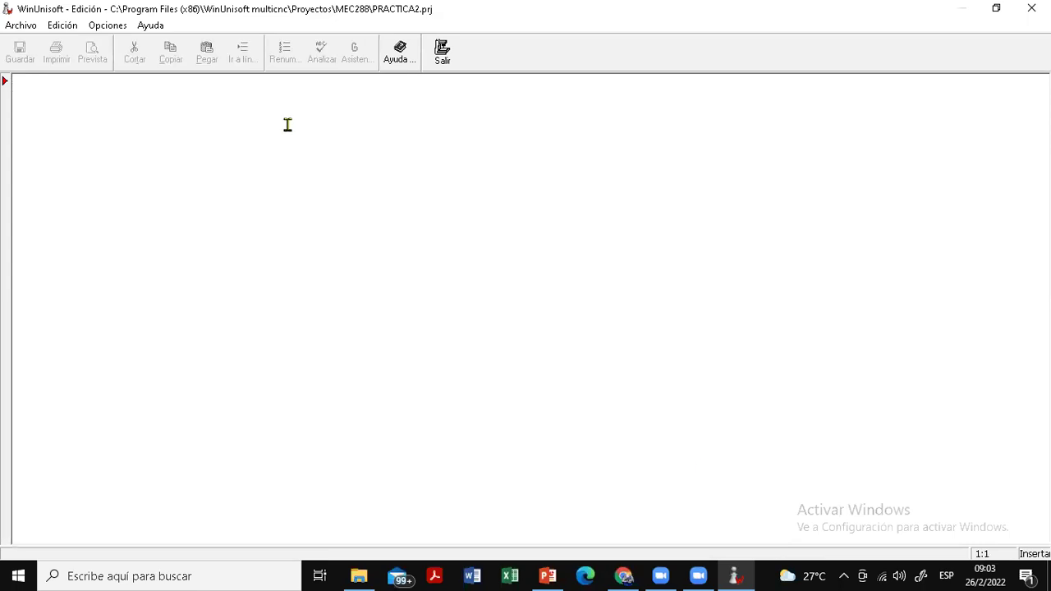
Switch to PowerPoint slide 42 and remove the trailing semicolons from CNC program lines O1212, N05, N15 and N20
left_click(553, 575)
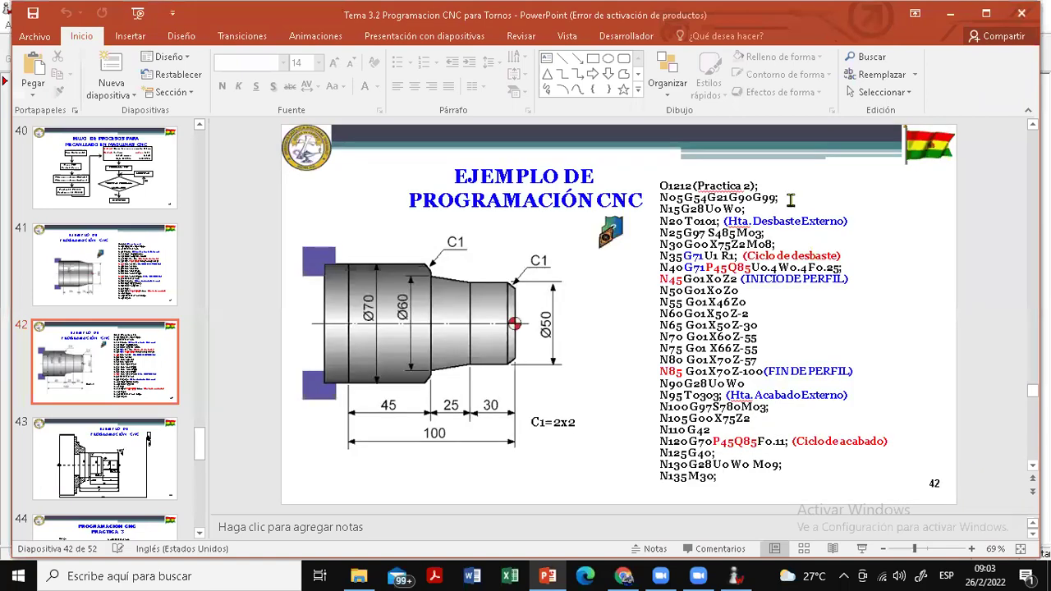
left_click(803, 217)
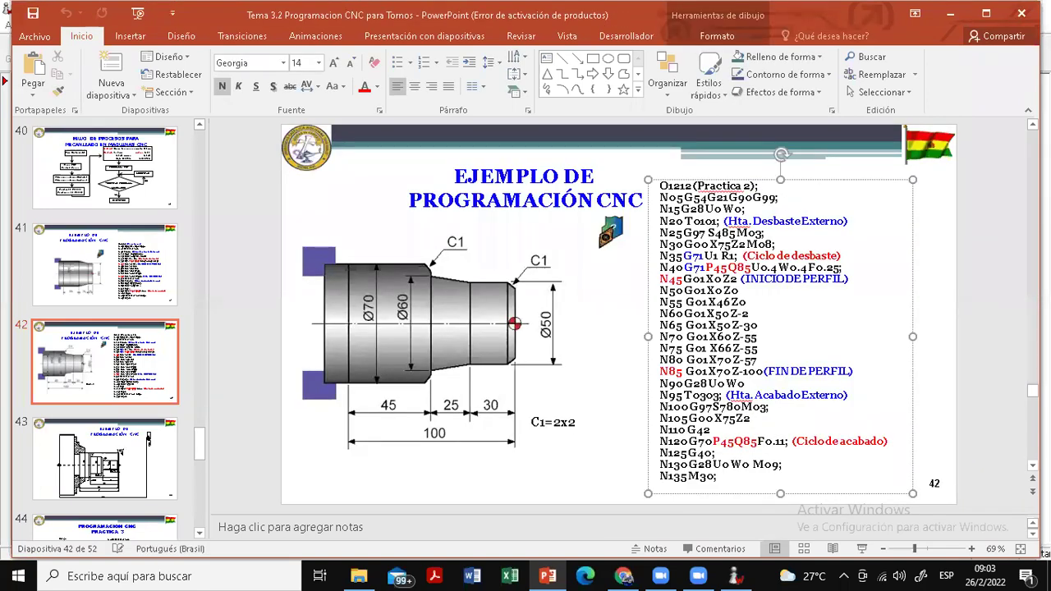
key("Up")
key("Up")
key("Up")
key("BackSpace")
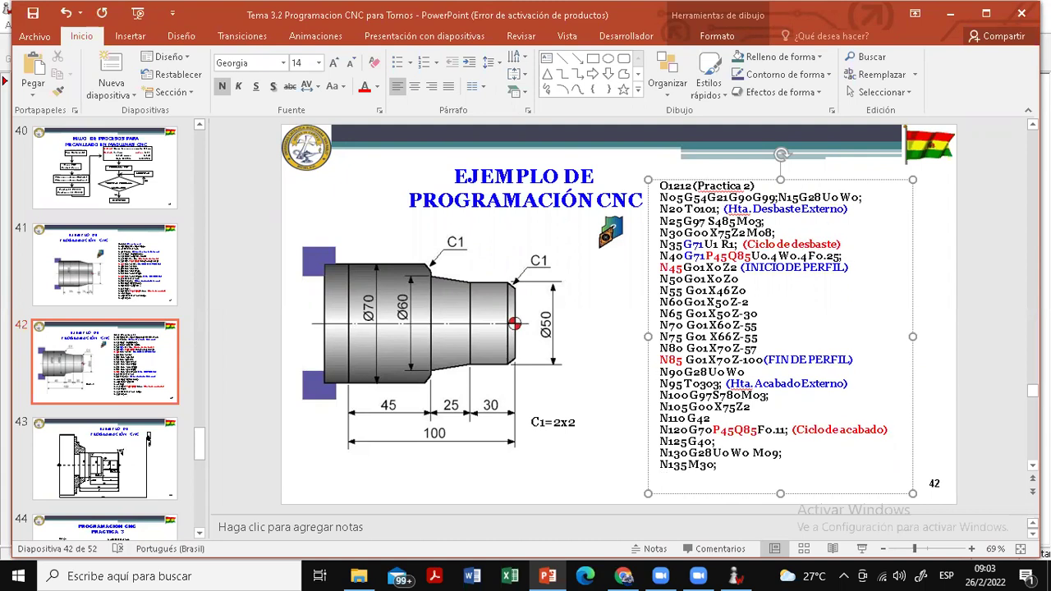
key("Return")
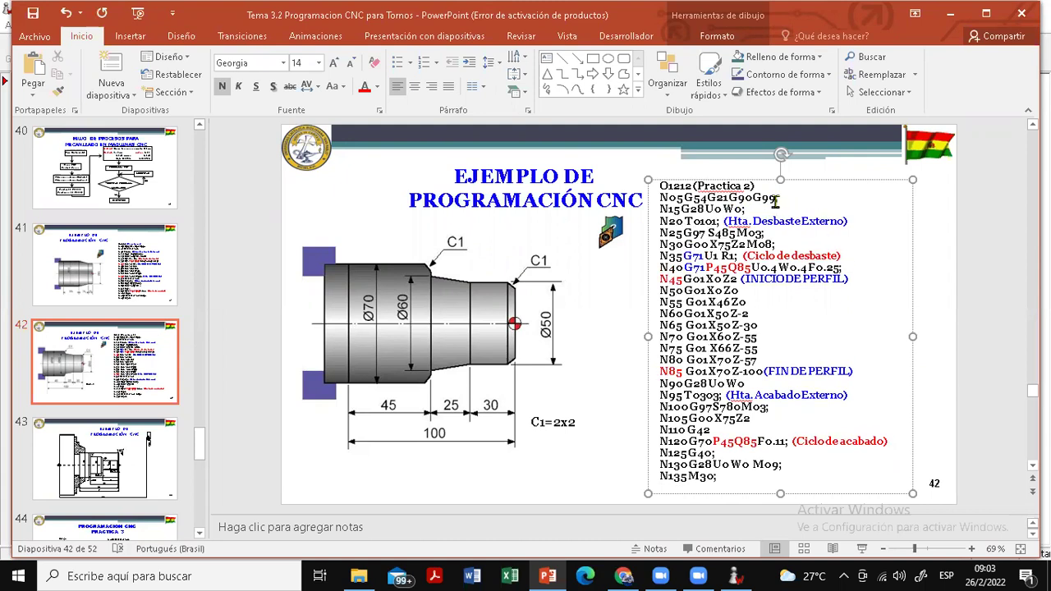
left_click(809, 200)
key("Down")
key("BackSpace")
left_click(721, 221)
key("BackSpace")
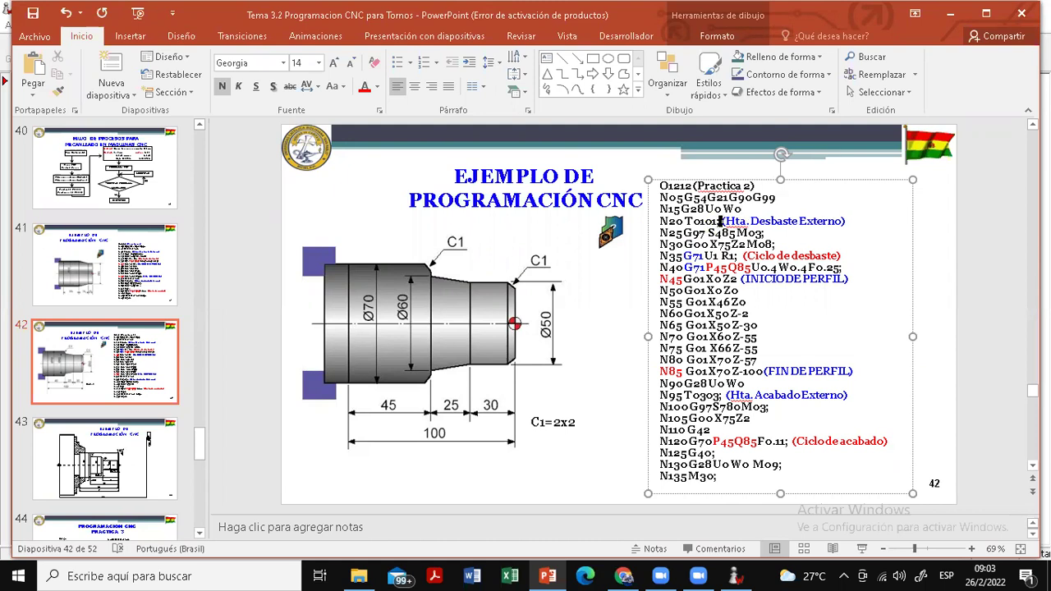
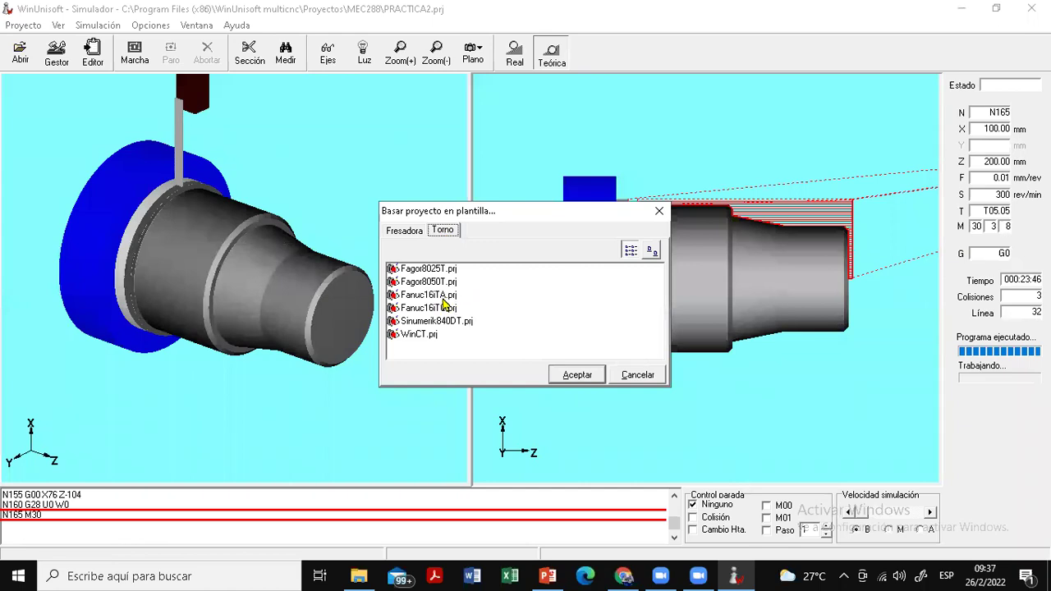
Create a new lathe project from the Fanuc16iTA template, saved as PRACTICA 3 in the MEC288 folder
left_click(443, 299)
left_click(577, 375)
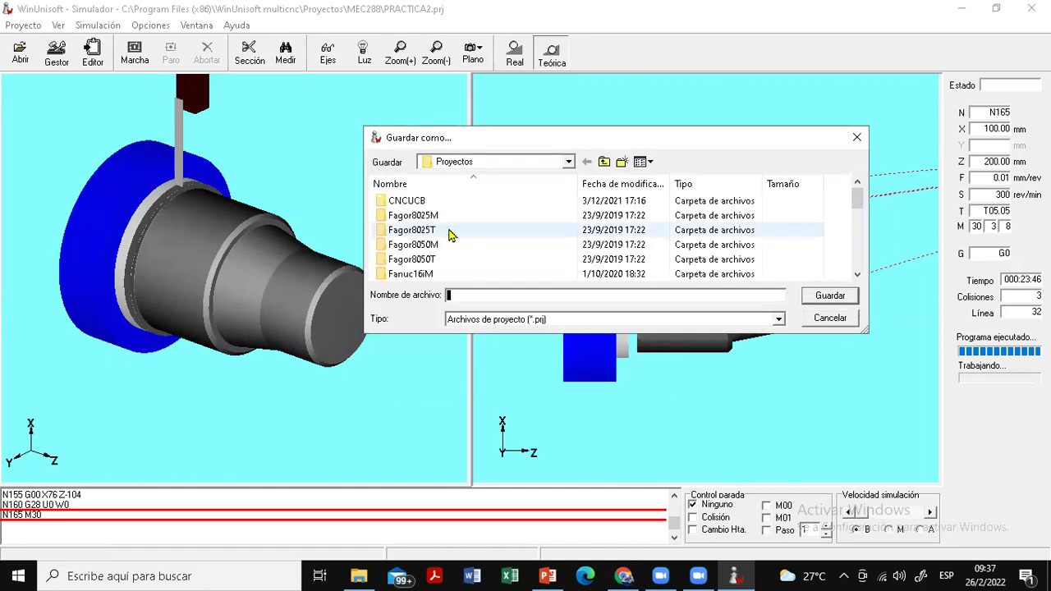
scroll(451, 234, "down", 2)
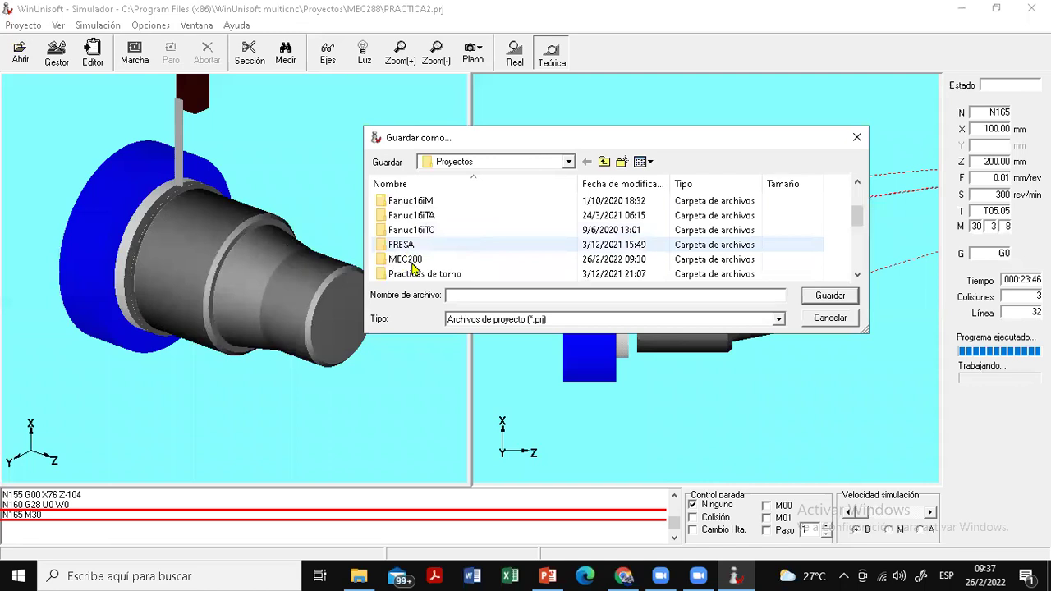
double_click(411, 260)
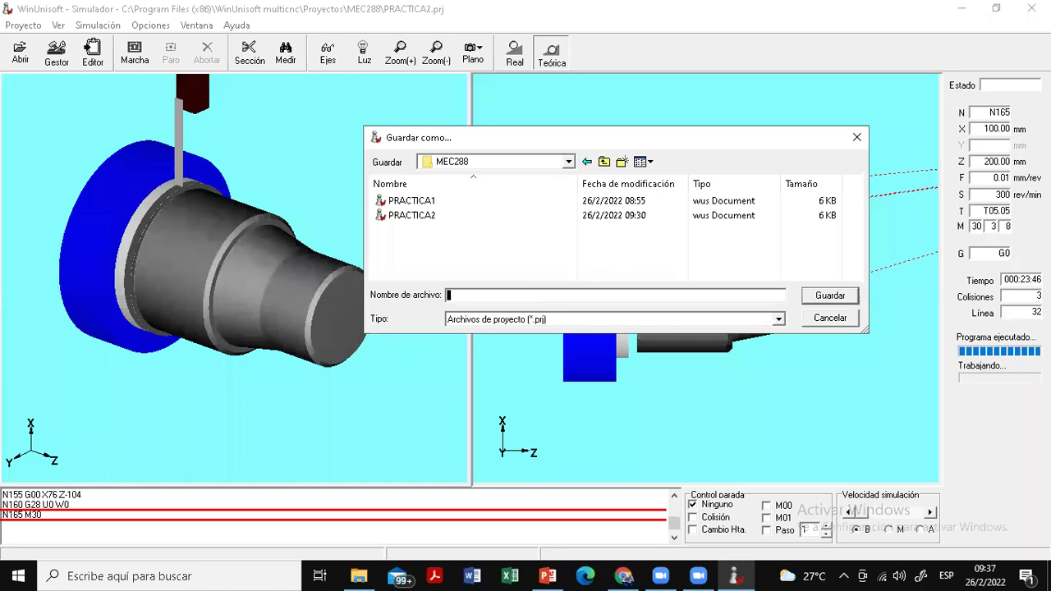
type("PRACTICA 3")
left_click(829, 297)
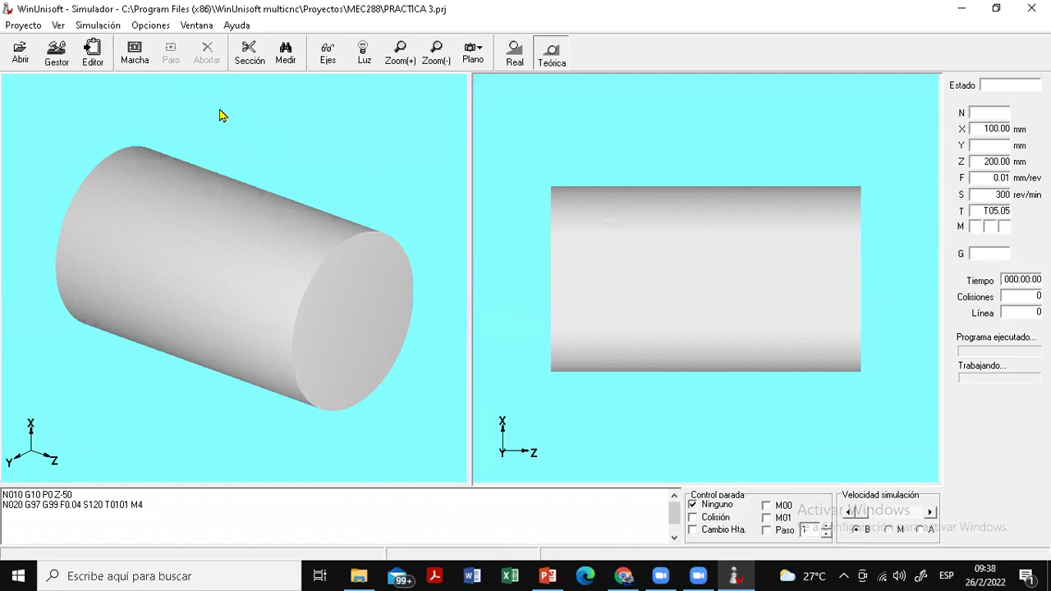
Open the new project's machine settings and set the X travel limits to a minimum of -300 and a maximum of 300
left_click(56, 54)
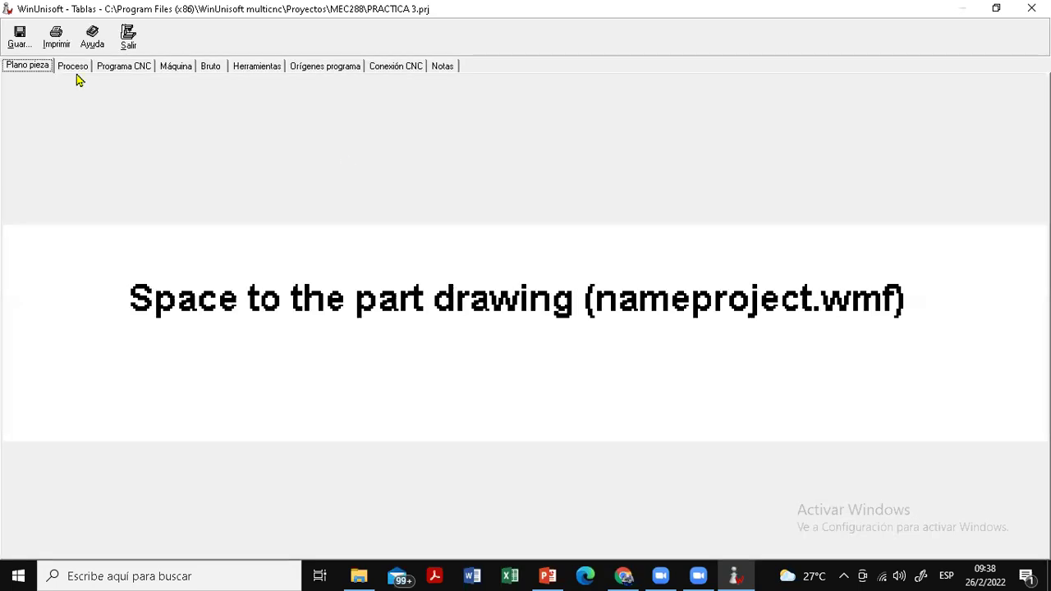
left_click(174, 67)
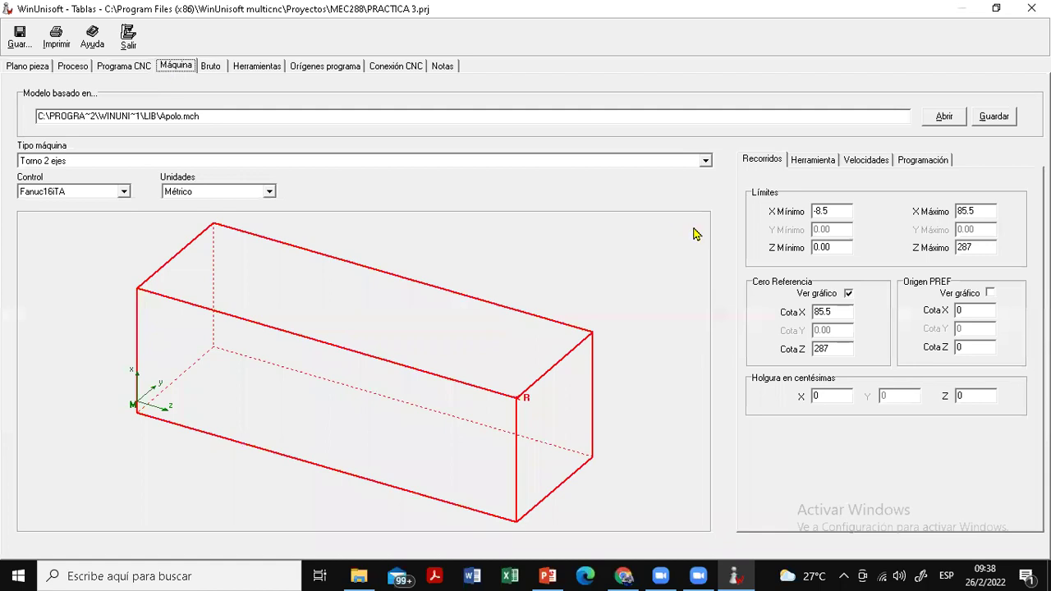
key("Tab")
type("-300")
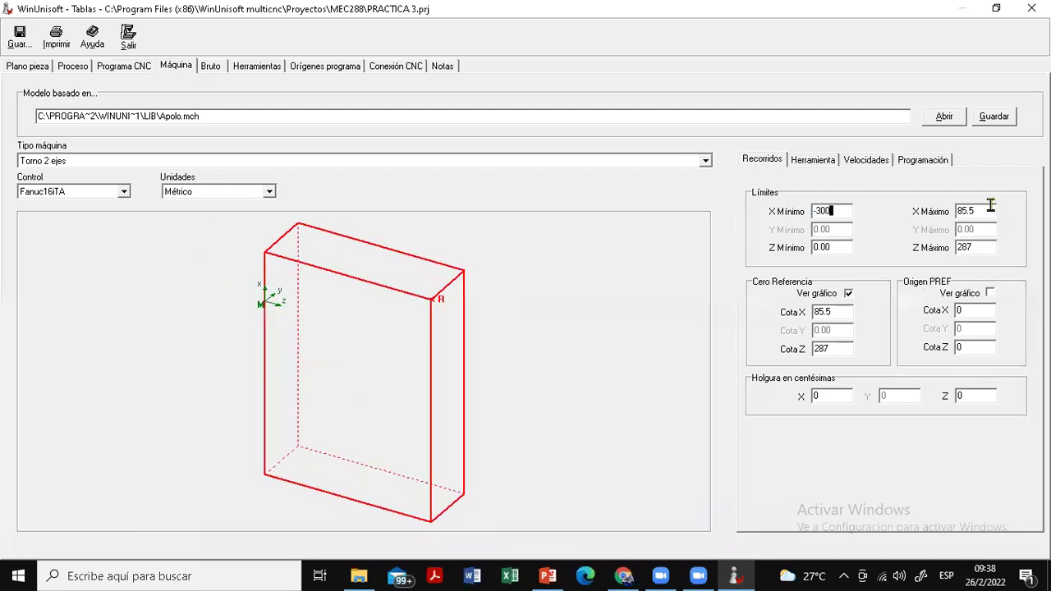
key("Tab")
type("300")
Set the Z travel limits to a minimum of -300 and a maximum of 300
left_click(812, 249)
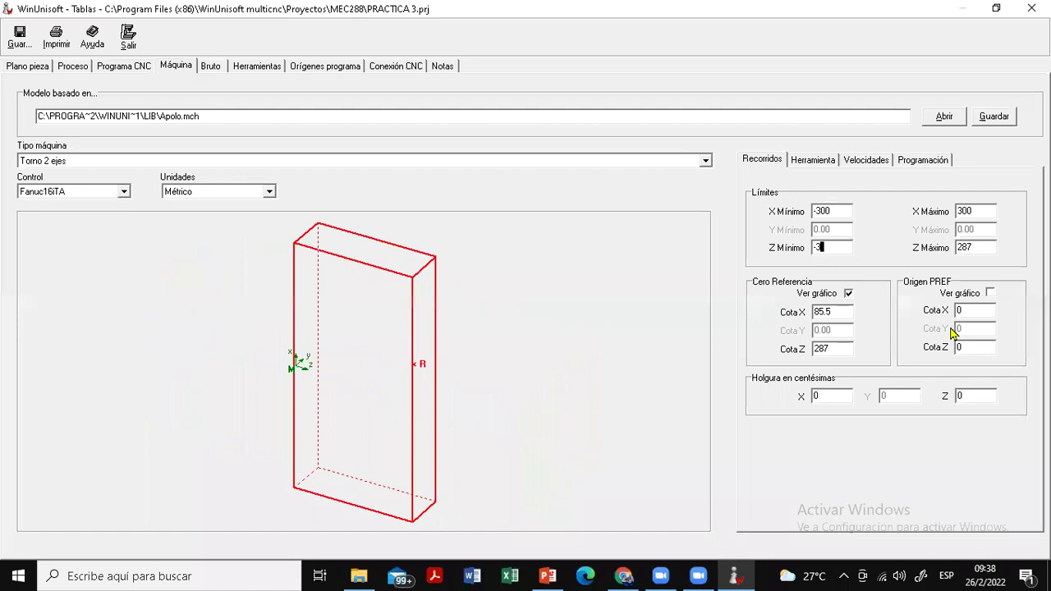
type("-300")
key("Tab")
type("300")
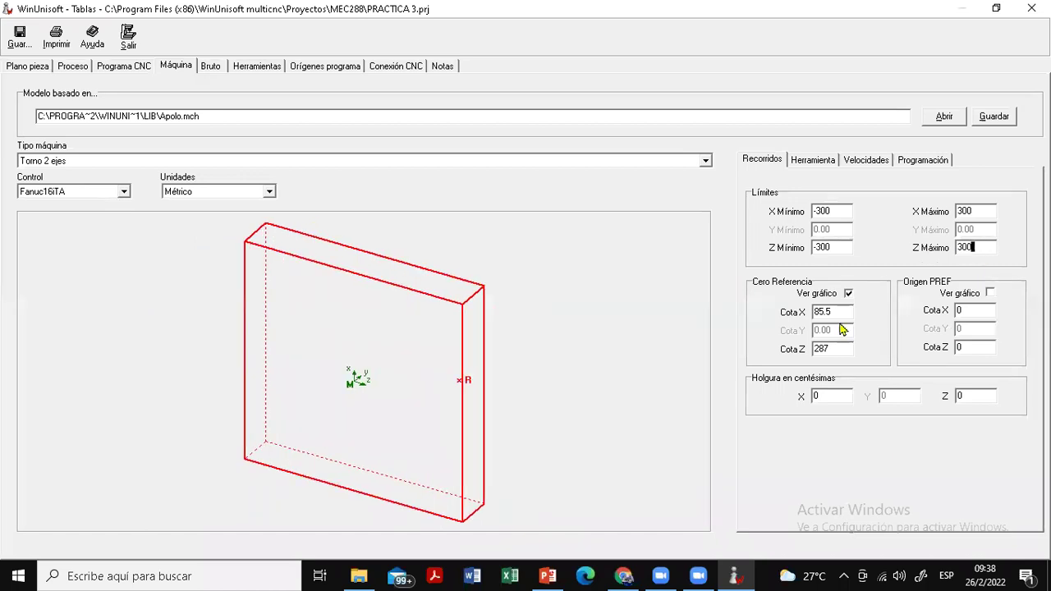
Set the machine's reference zero to X 100 and Z 200
key("Tab")
type("100")
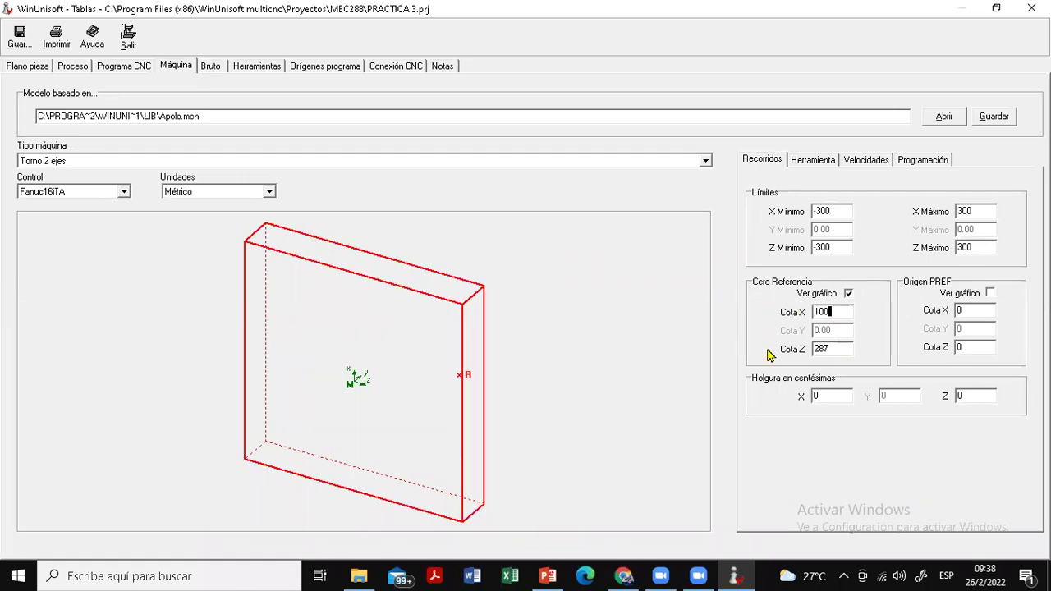
key("Tab")
type("200")
Open the project's raw stock settings and set the clamping type to Plato Garras
left_click(211, 67)
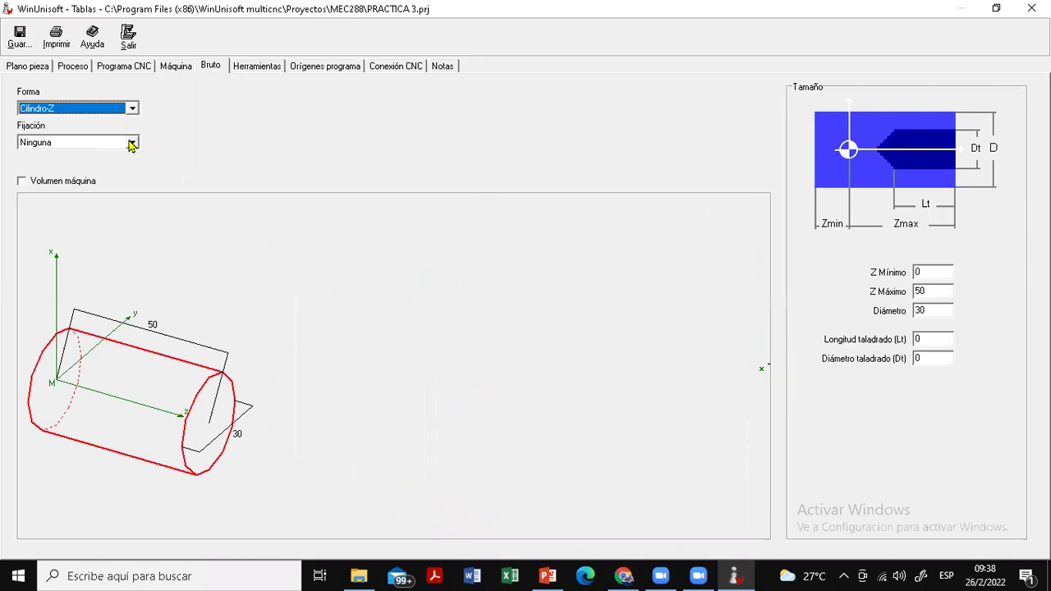
left_click(119, 146)
left_click(127, 155)
left_click(128, 147)
left_click(116, 167)
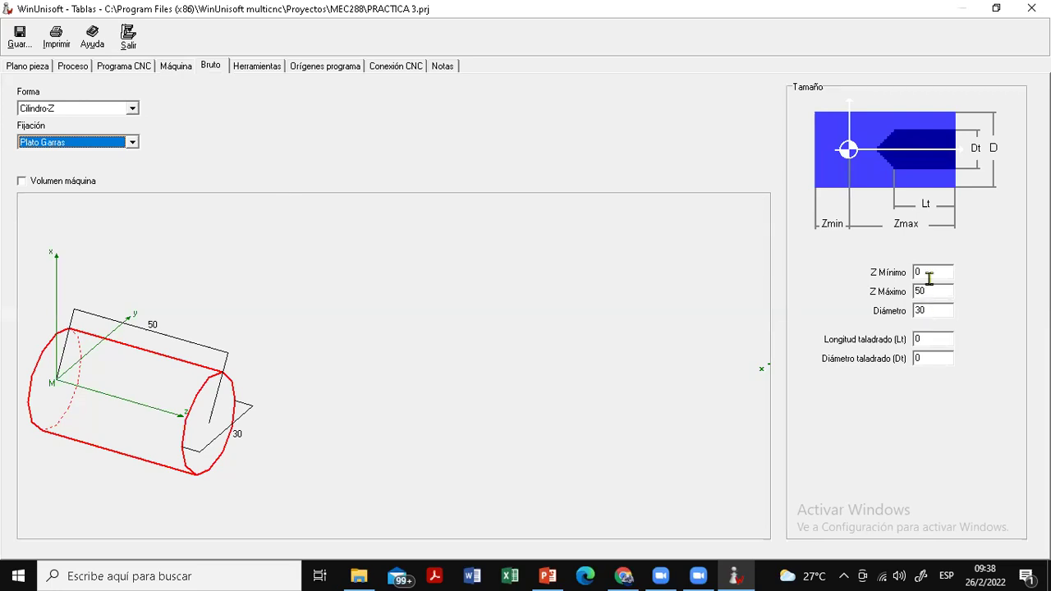
Set the cylindrical stock to Z minimum -100, Z maximum 0.5 and diameter 65, and check it against the machine volume
key("Tab")
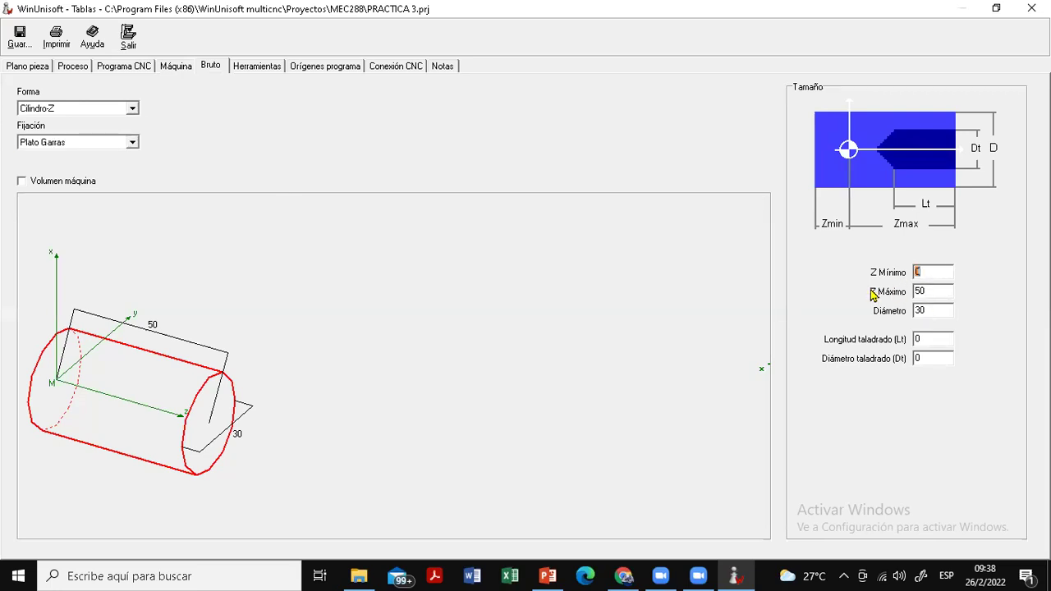
type("-100")
key("Tab")
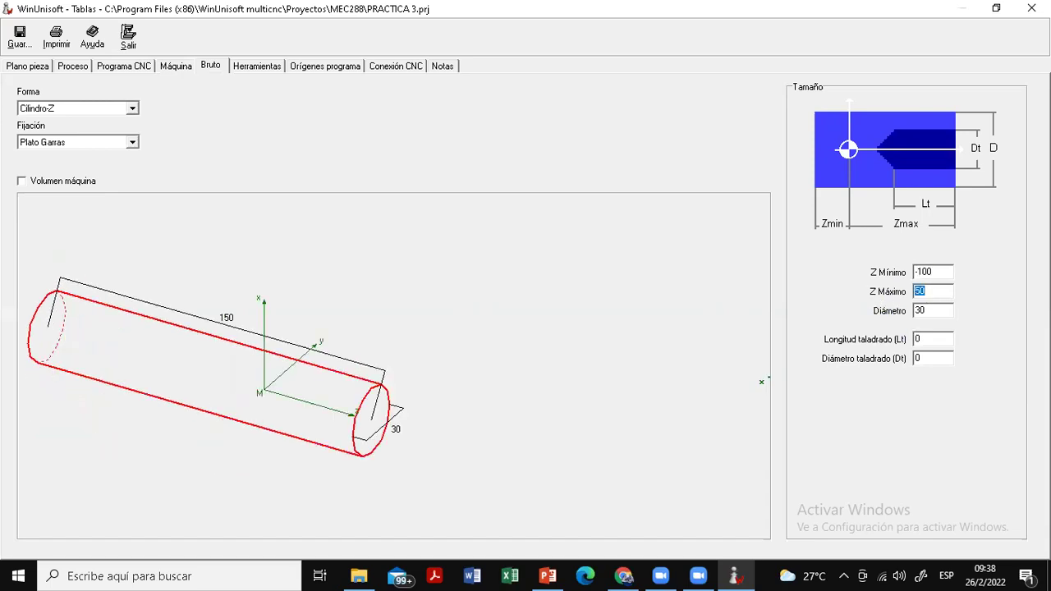
type("0.5")
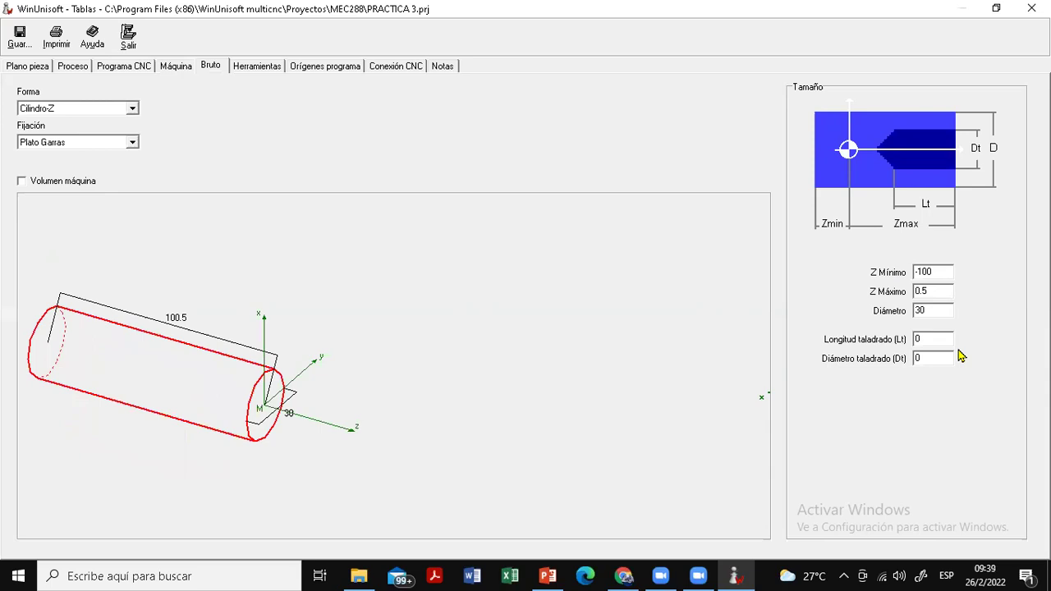
key("Tab")
type("65")
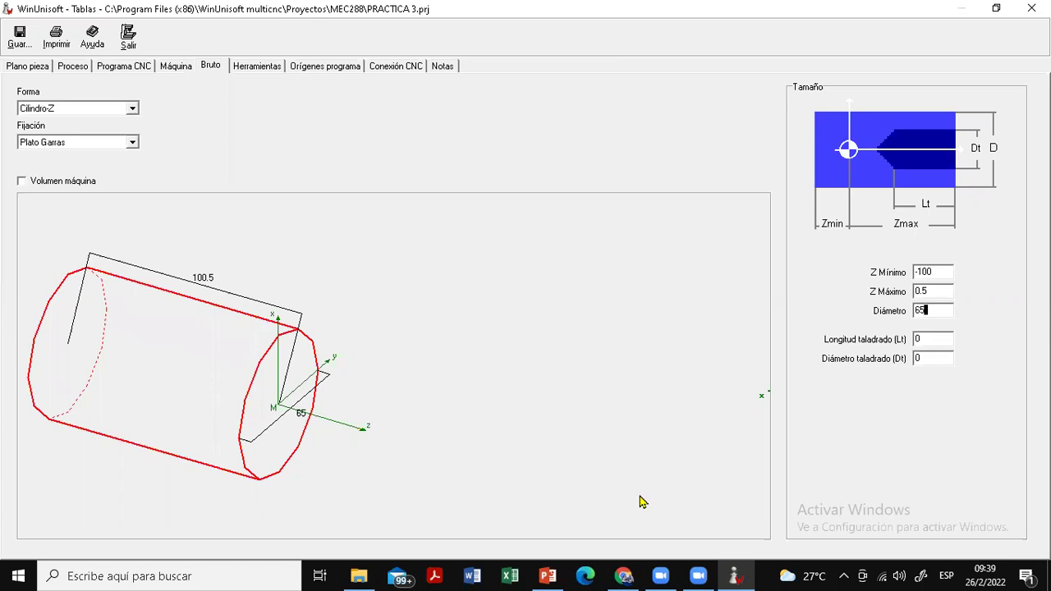
left_click(22, 182)
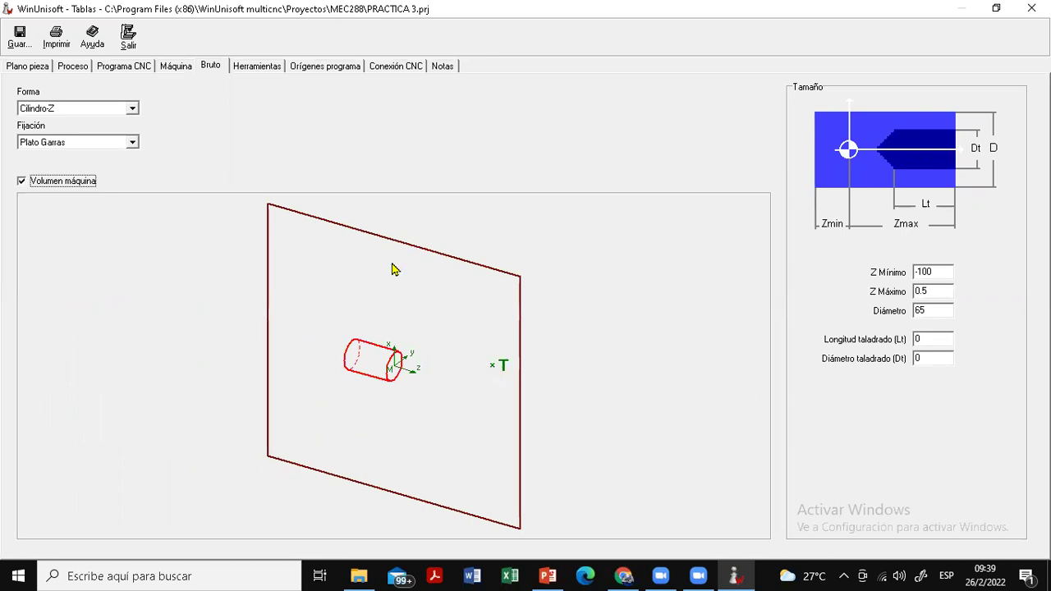
left_click(22, 182)
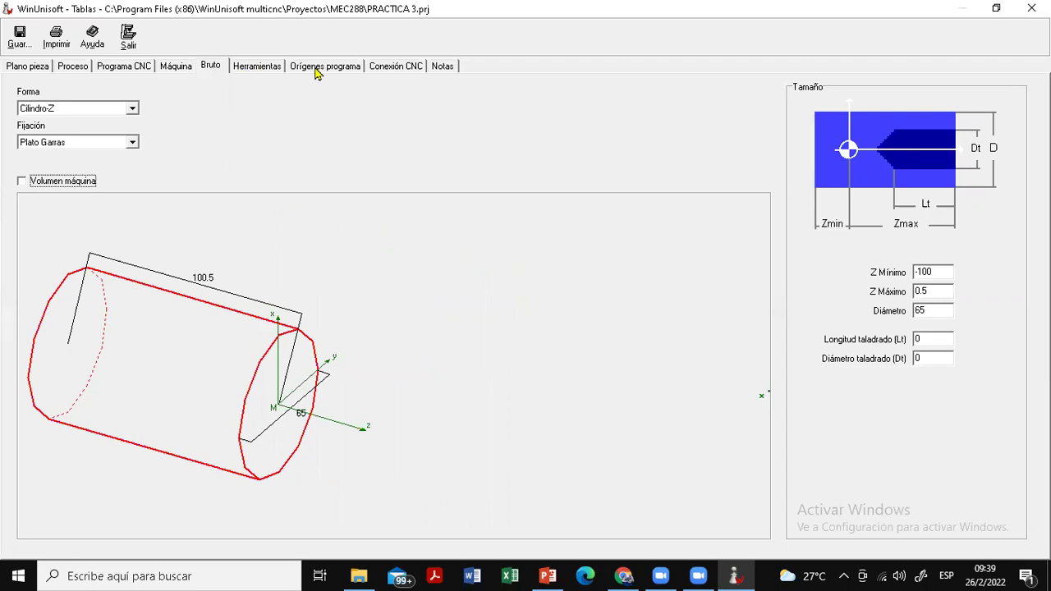
In the tool table, set external roughing tool T1's insert angle to 55 and its holder separation to 2
left_click(250, 71)
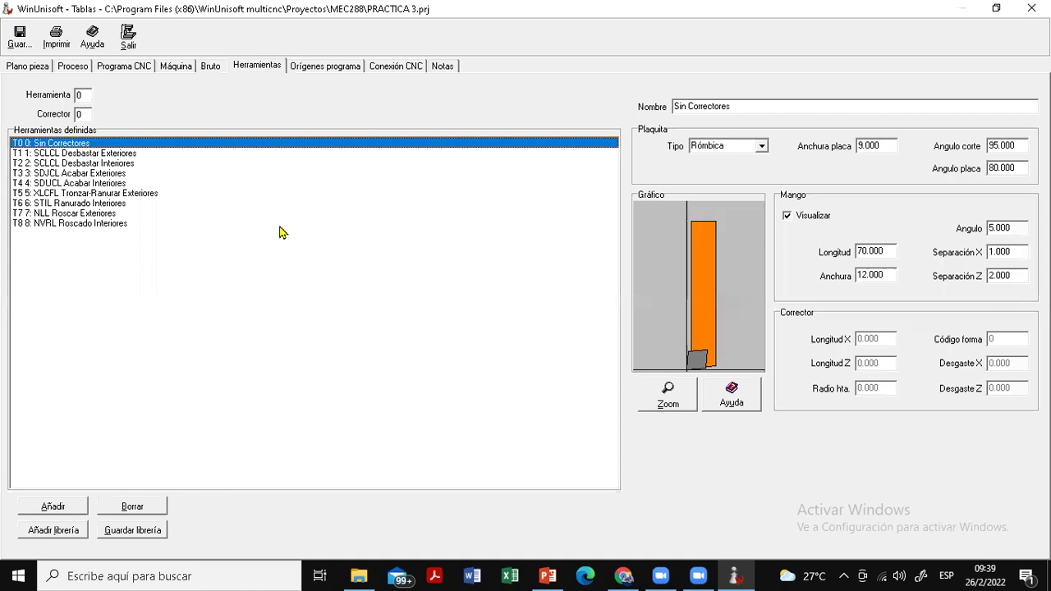
left_click(120, 155)
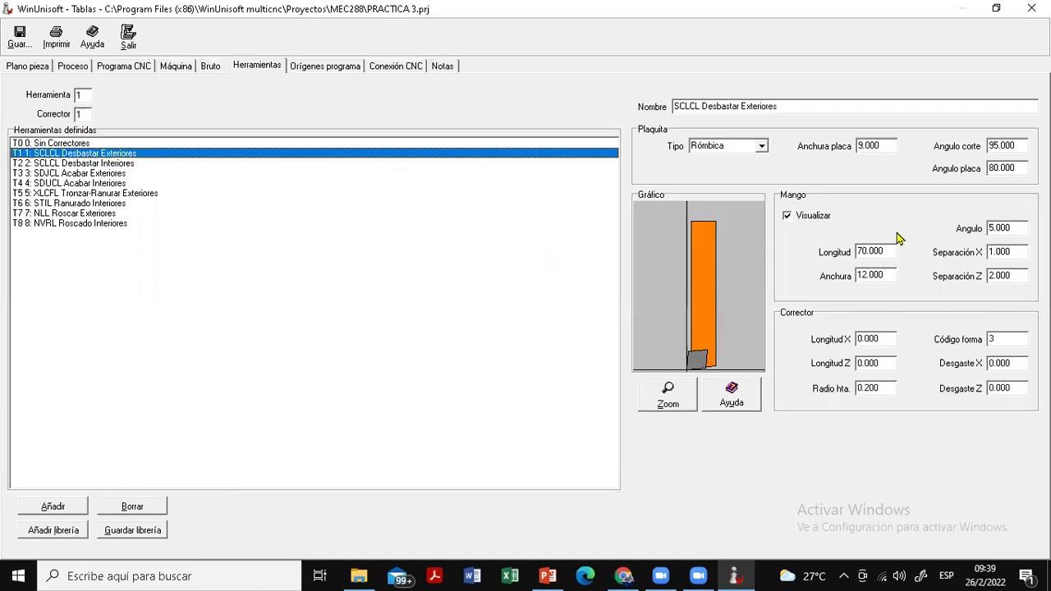
left_click(980, 168)
type("55")
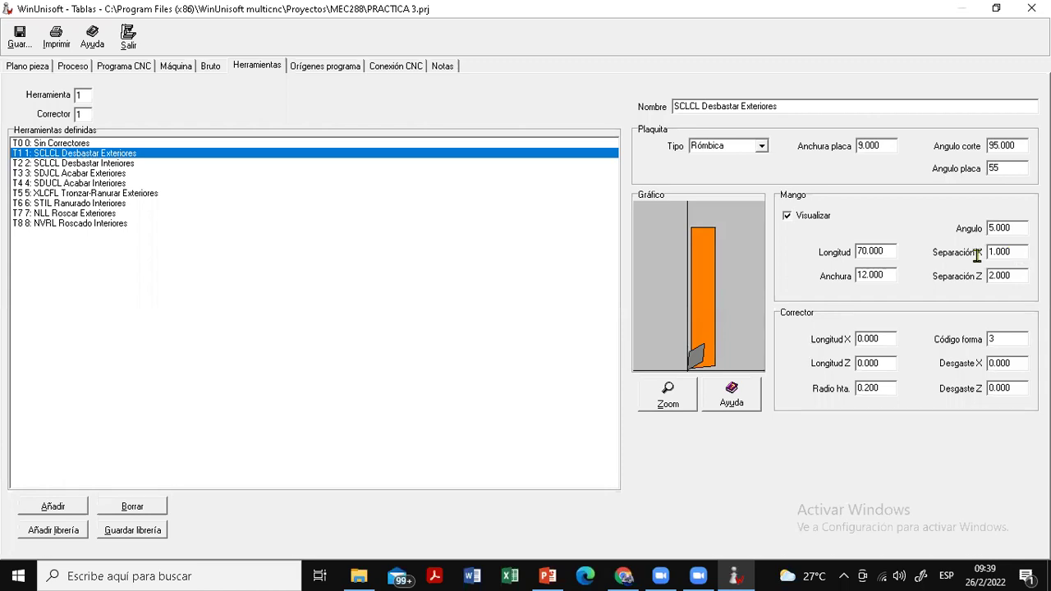
key("Tab")
type("2")
Set external finishing tool T3's insert angle to 35 and its holder's Z separation to 1
left_click(104, 175)
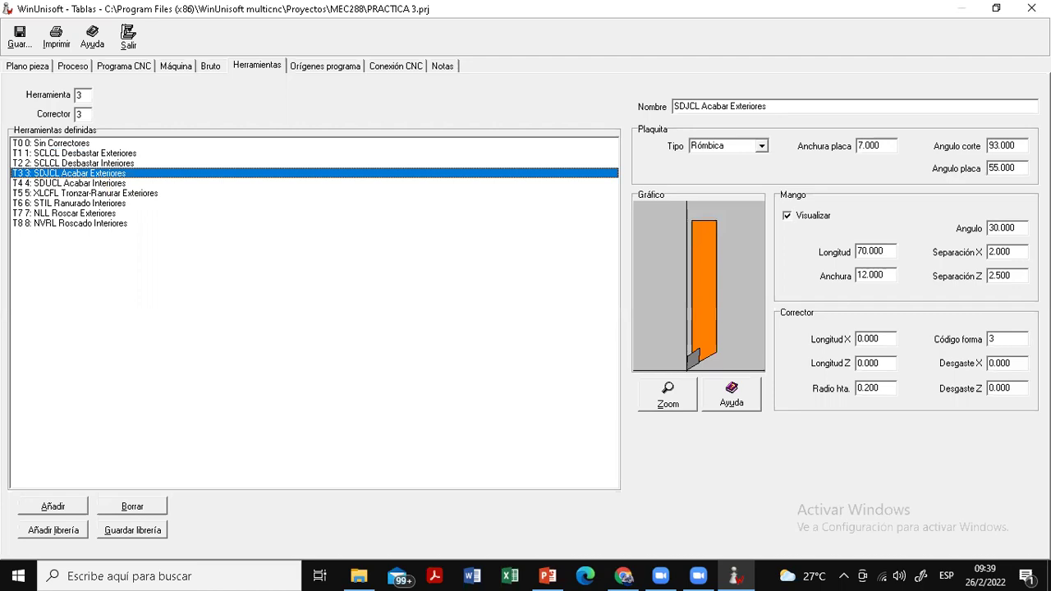
key("Tab")
type("35")
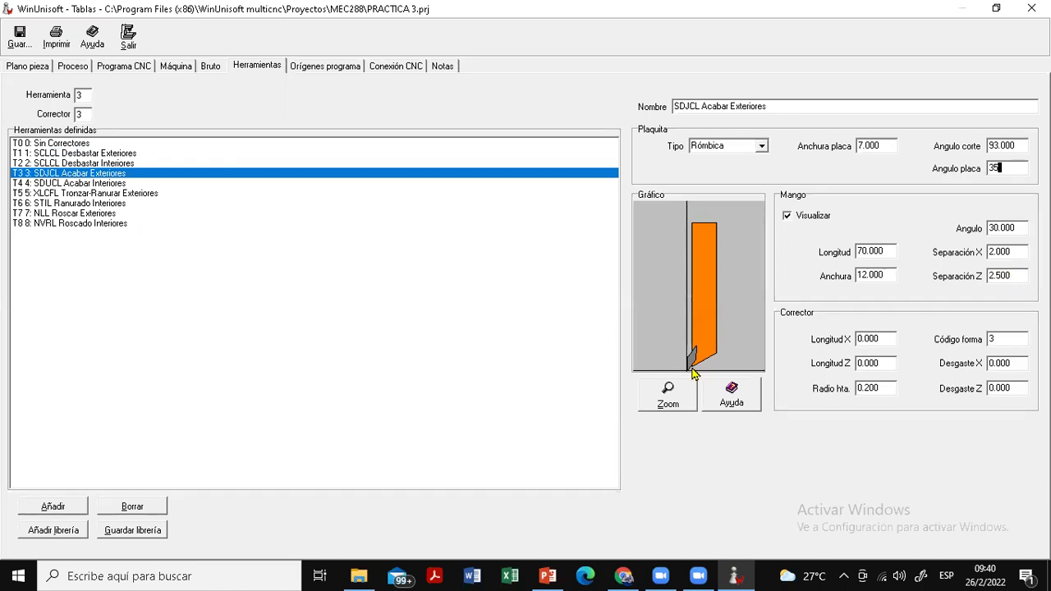
left_click(1010, 275)
key("shift+Left")
key("shift+Left")
key("shift+Left")
key("shift+Left")
key("shift+Left")
type("1")
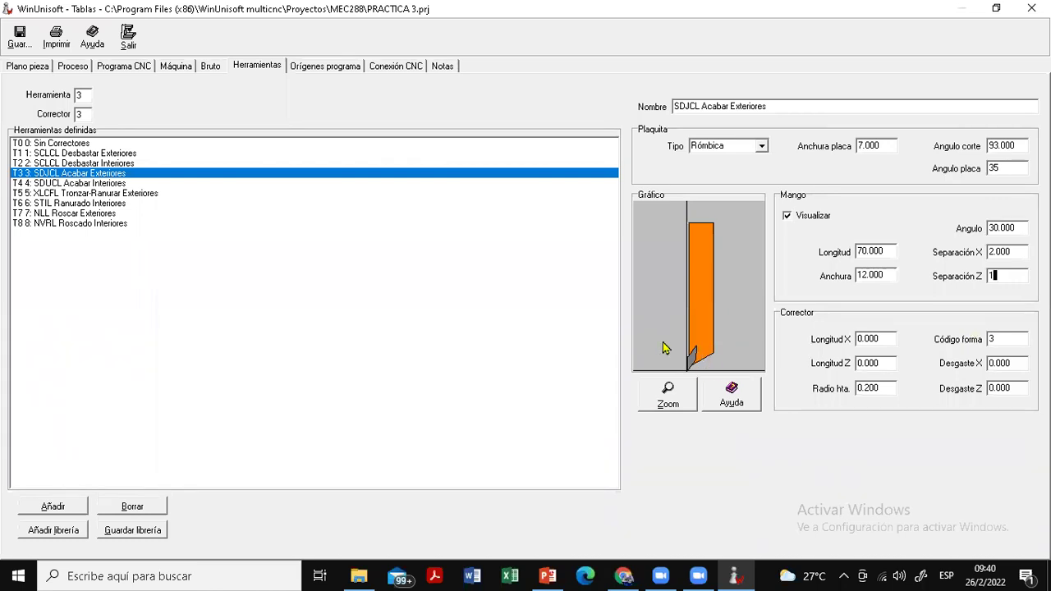
Set the insert height of external threading tool T7 to 2
left_click(96, 213)
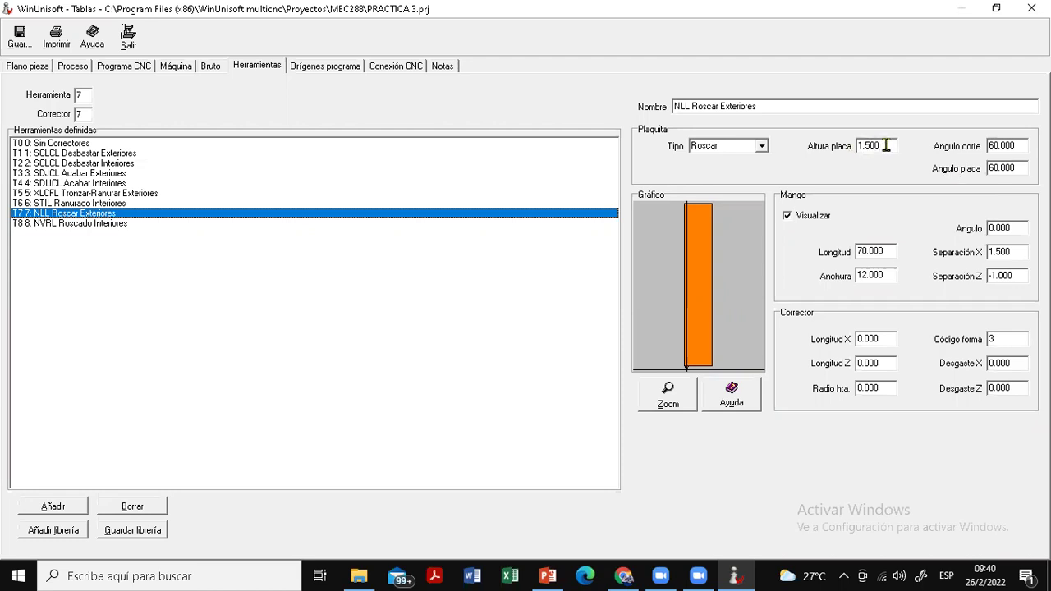
left_click_drag(882, 146, 845, 152)
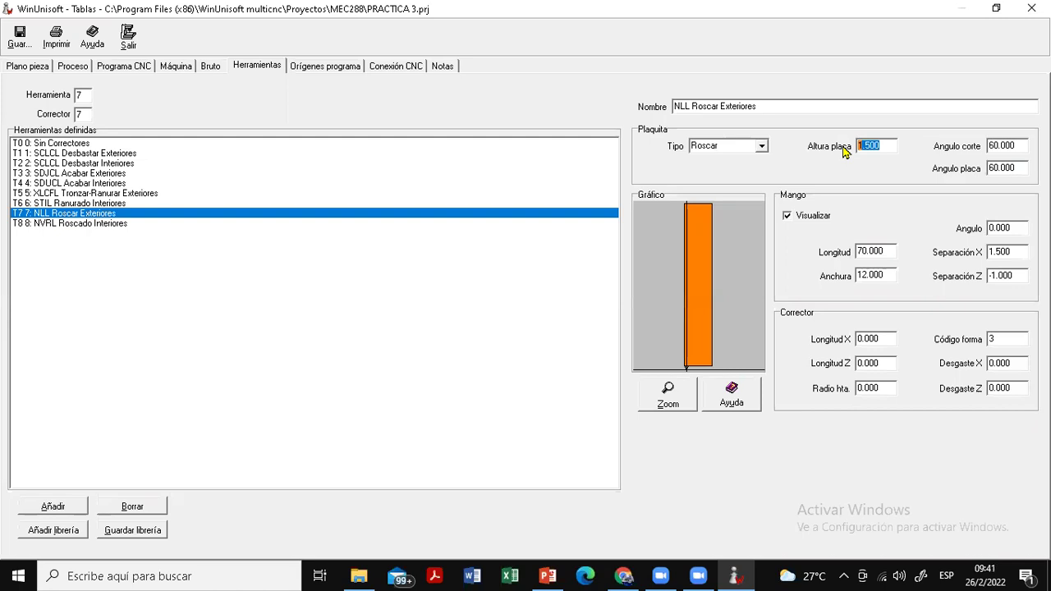
type("2")
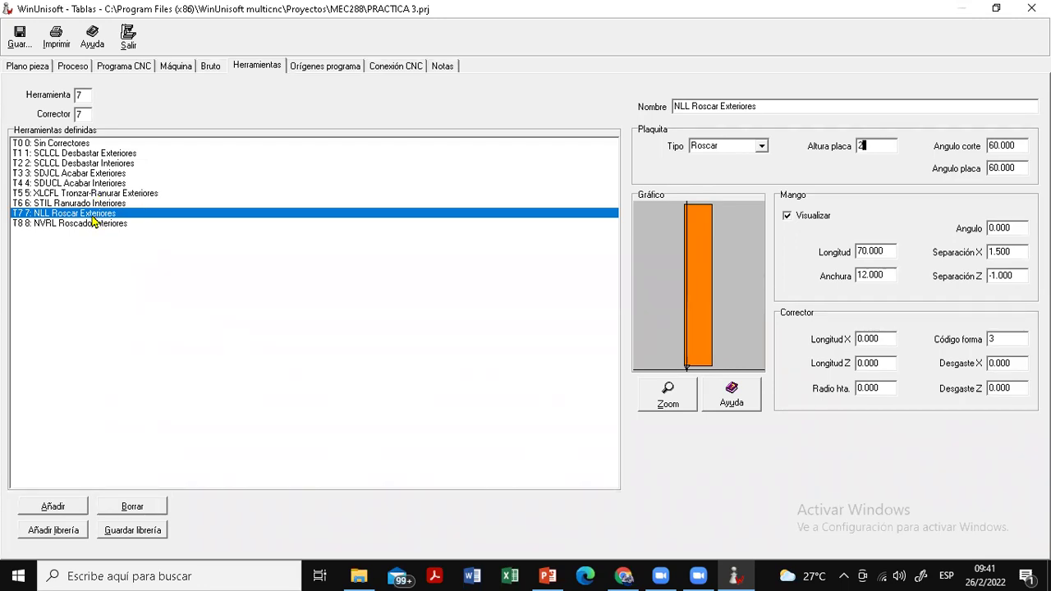
Set the insert of external parting-grooving tool T5 to diameter 4 and height 35
left_click(91, 194)
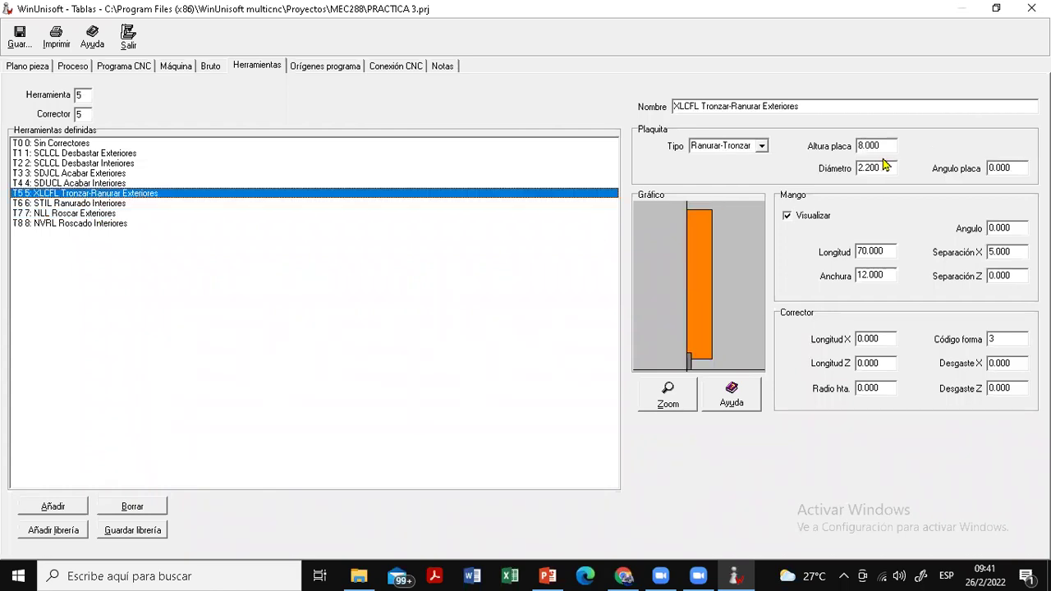
double_click(868, 168)
type("4")
key("shift+Tab")
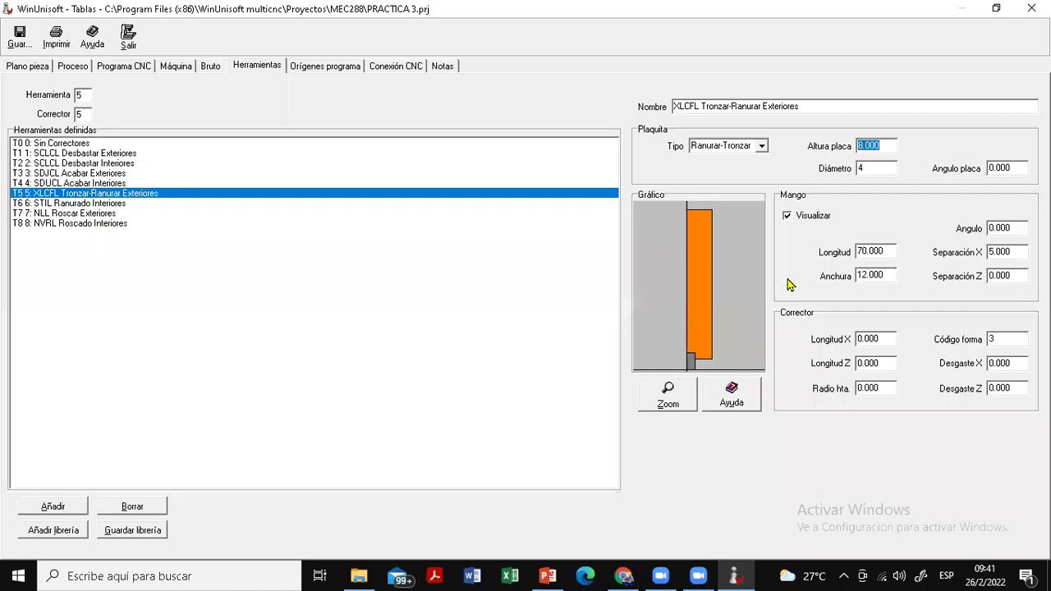
type("3")
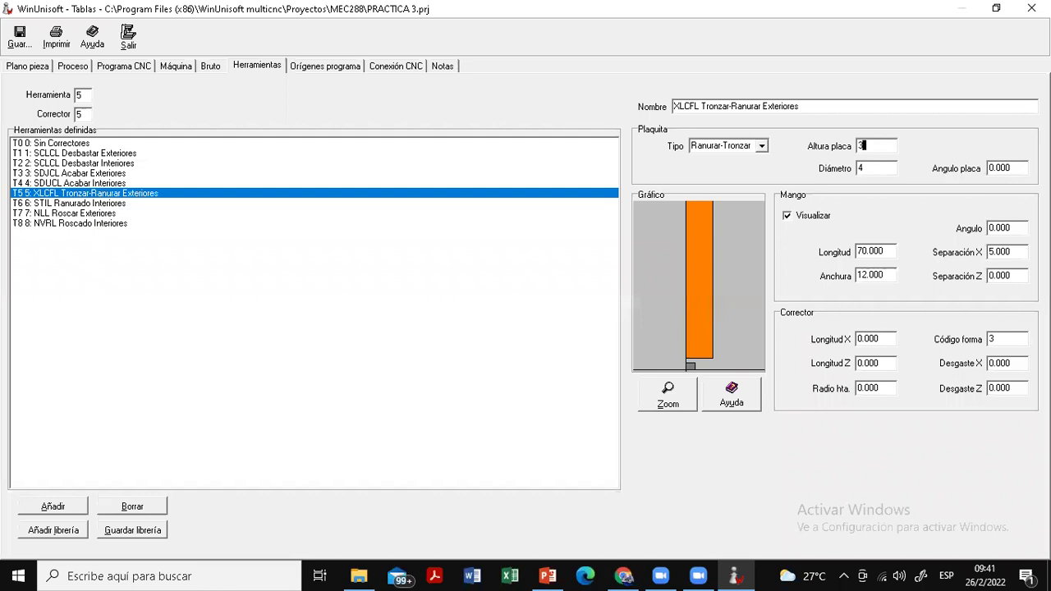
type("5")
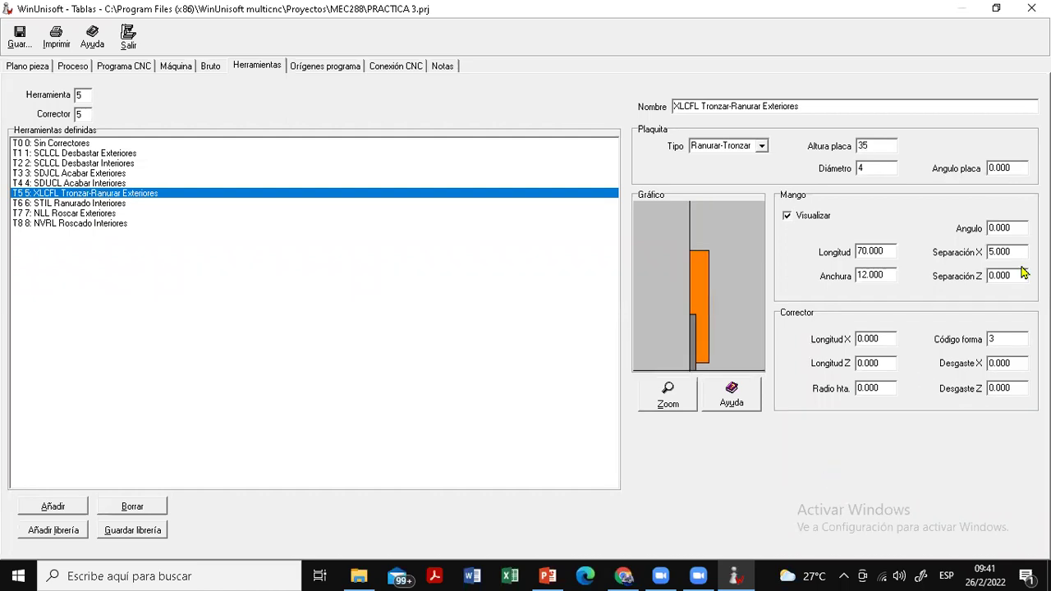
Set the holder's X separation for the parting-grooving tool T5 to 33
left_click(988, 253)
type("35")
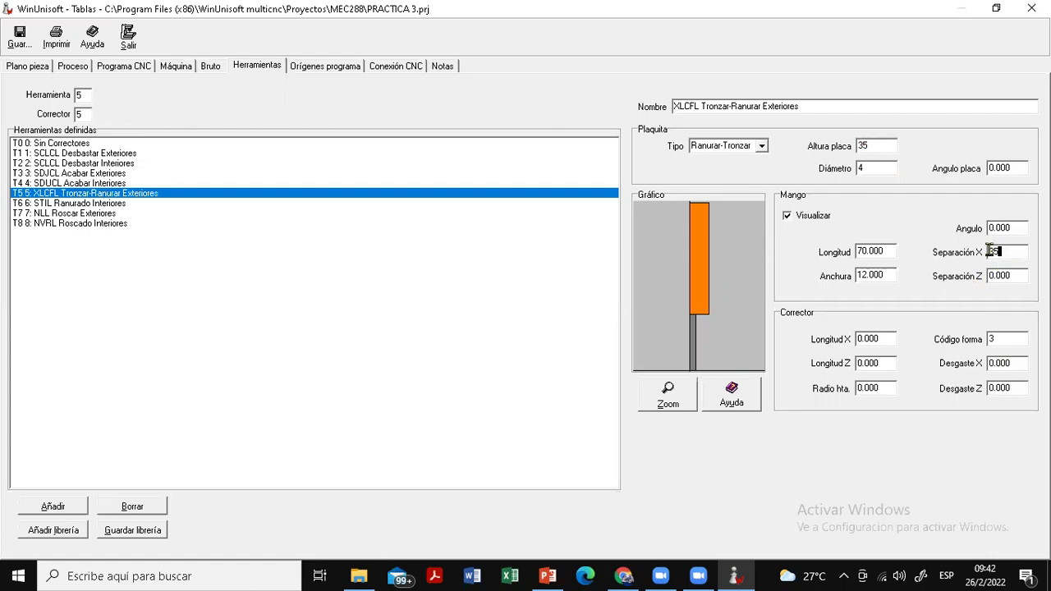
key("shift+Home")
type("3")
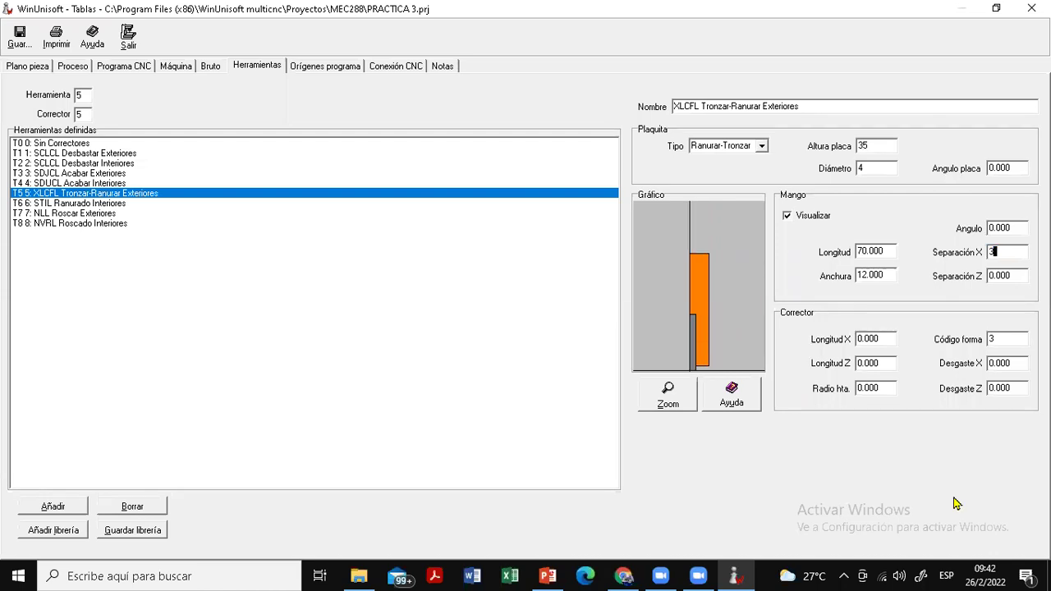
type("3")
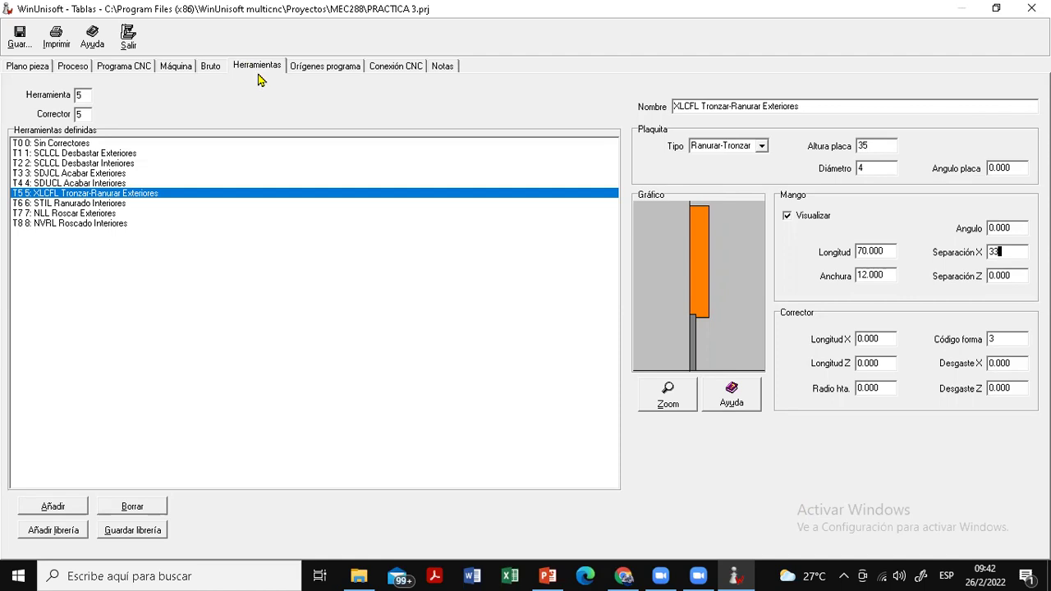
View the program origins, then save the project tables and exit them
left_click(312, 69)
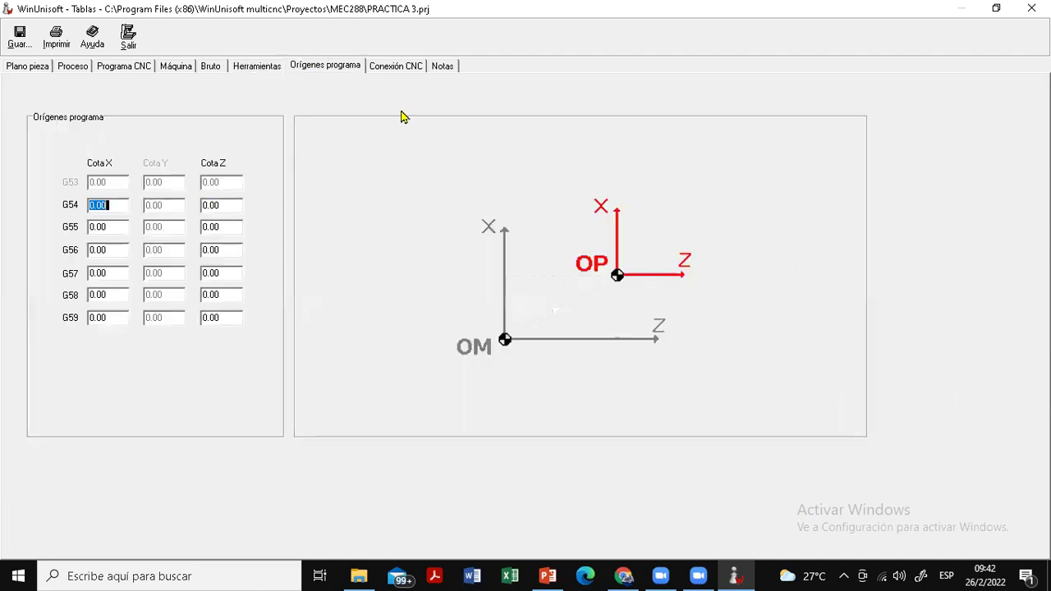
left_click(18, 38)
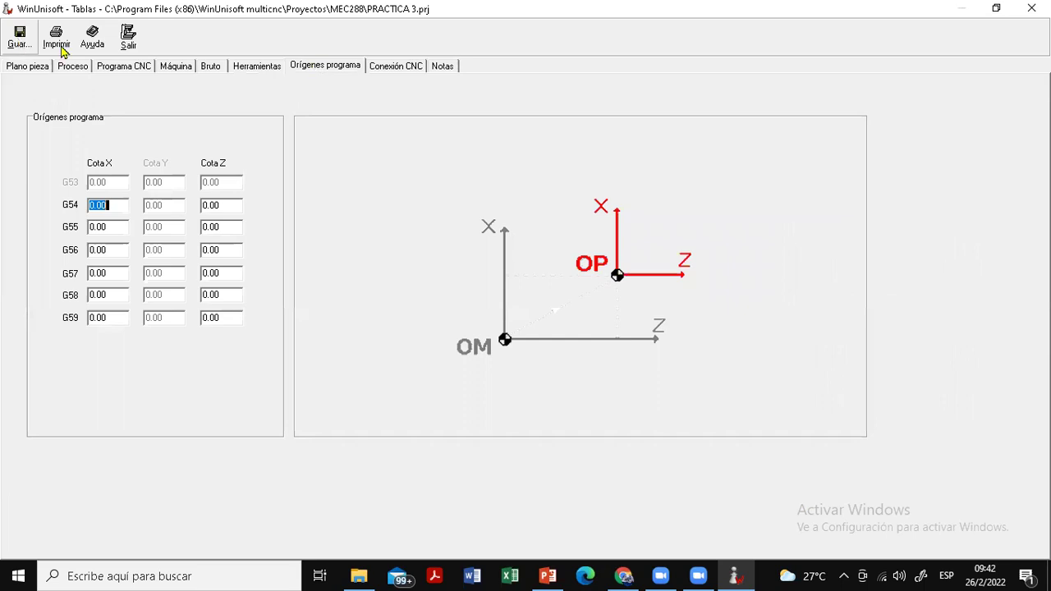
left_click(128, 39)
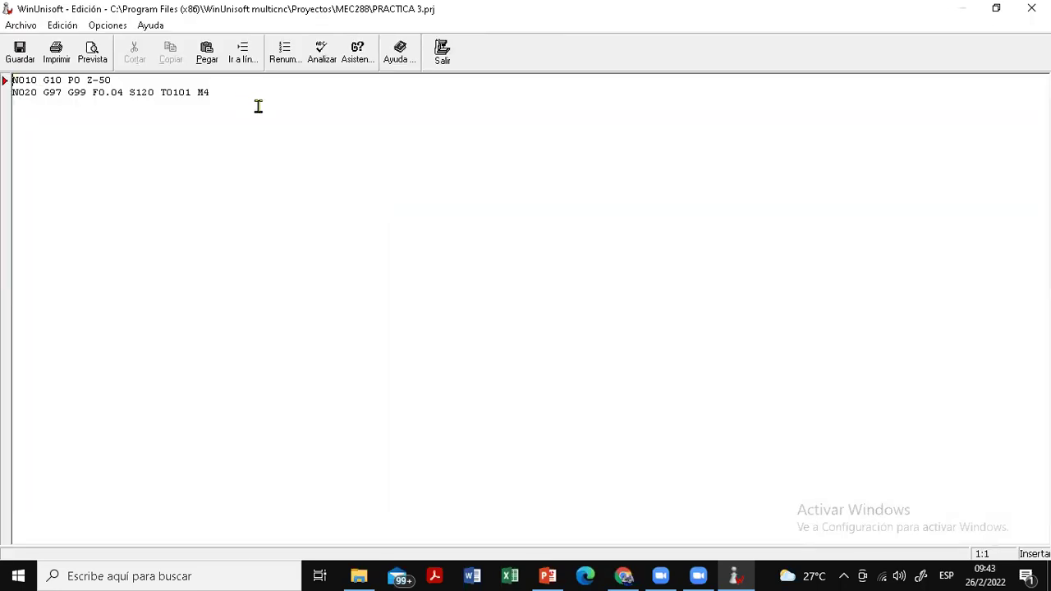
Replace the default CNC program in the editor with lines O1213 through N100 copied from PowerPoint slide 44
key("ctrl+a")
key("Delete")
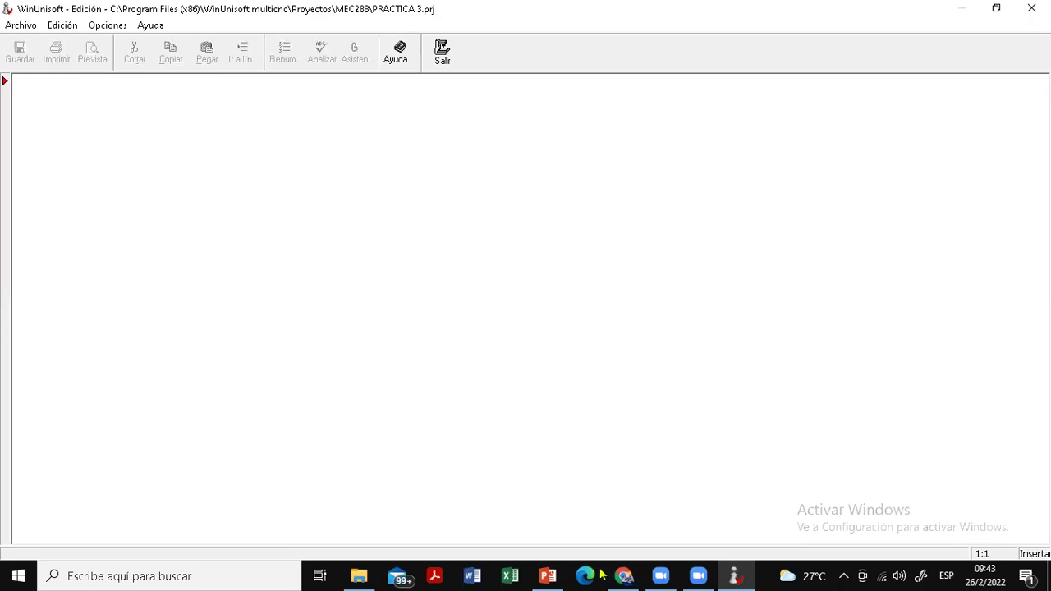
left_click(545, 575)
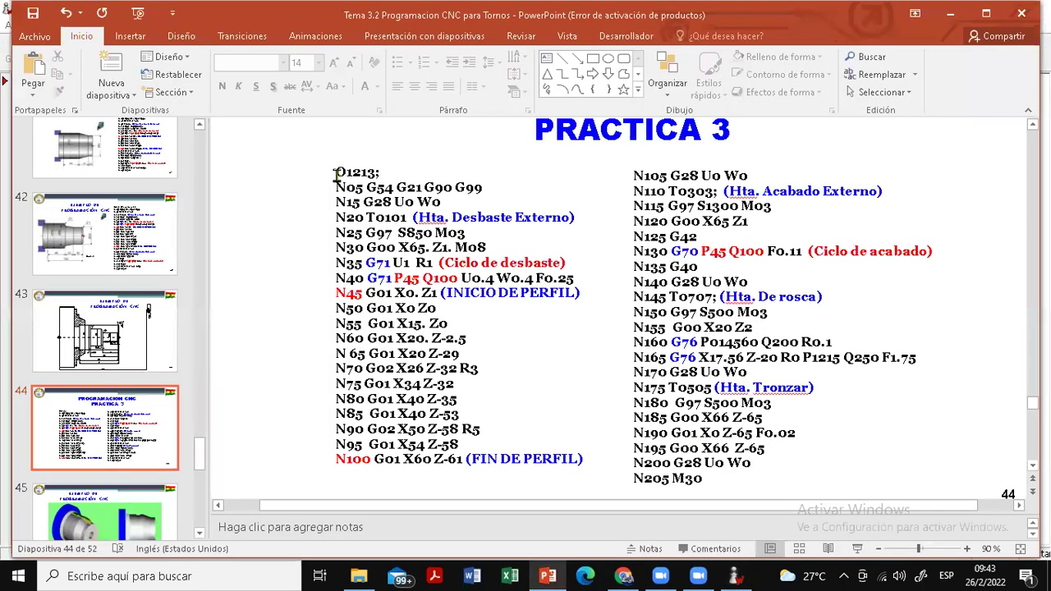
left_click(337, 173)
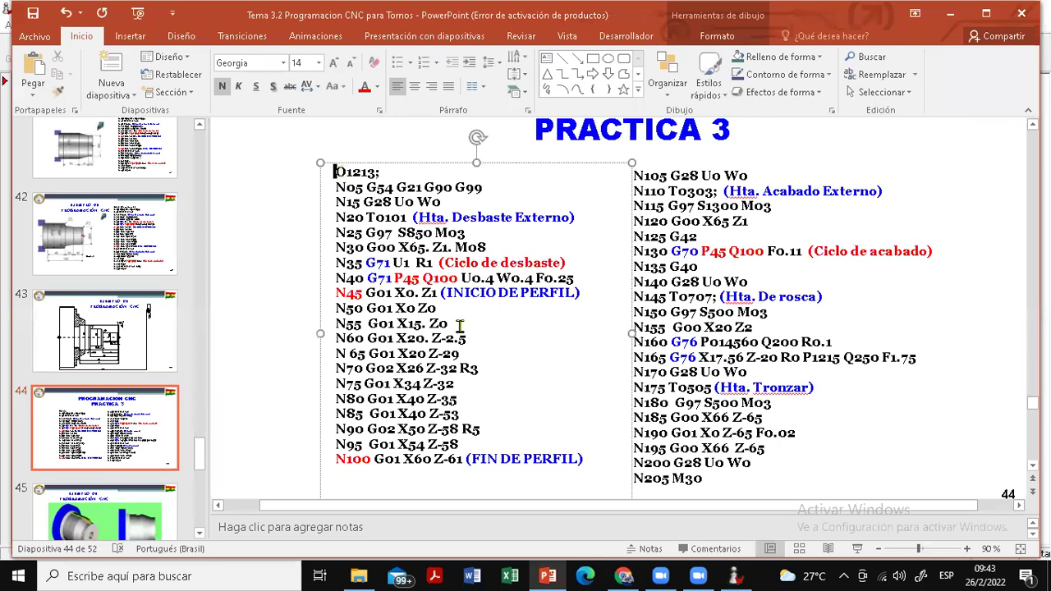
left_click(590, 456, "shift")
key("ctrl+c")
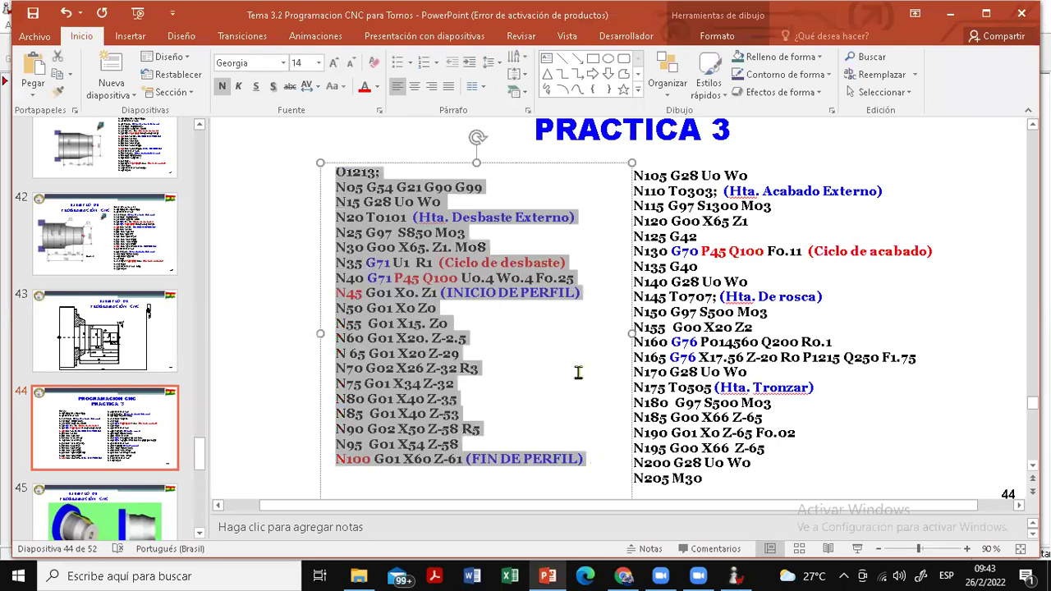
right_click(419, 287)
left_click(435, 277)
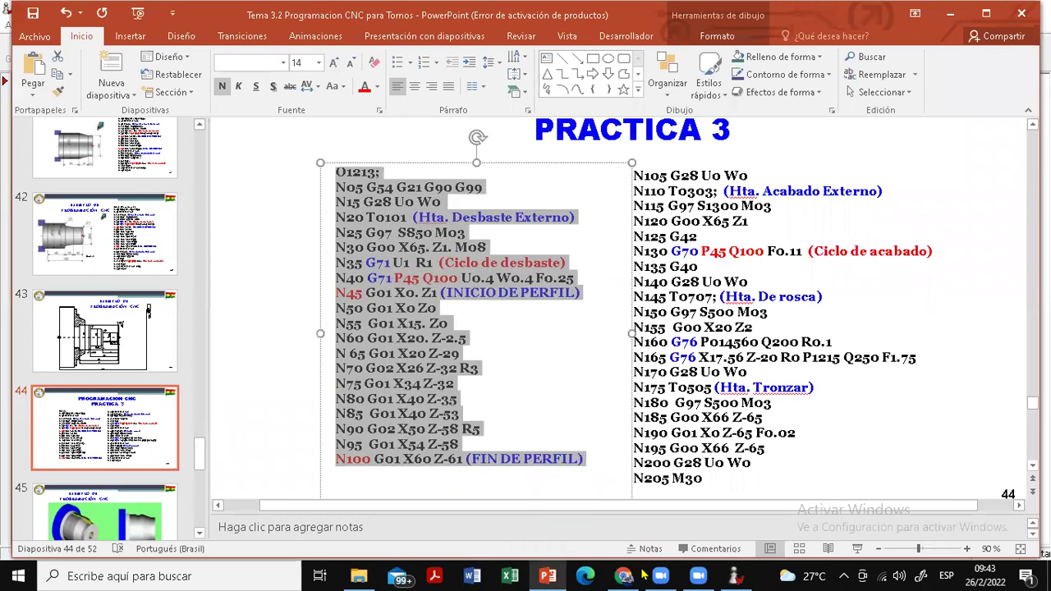
left_click(734, 576)
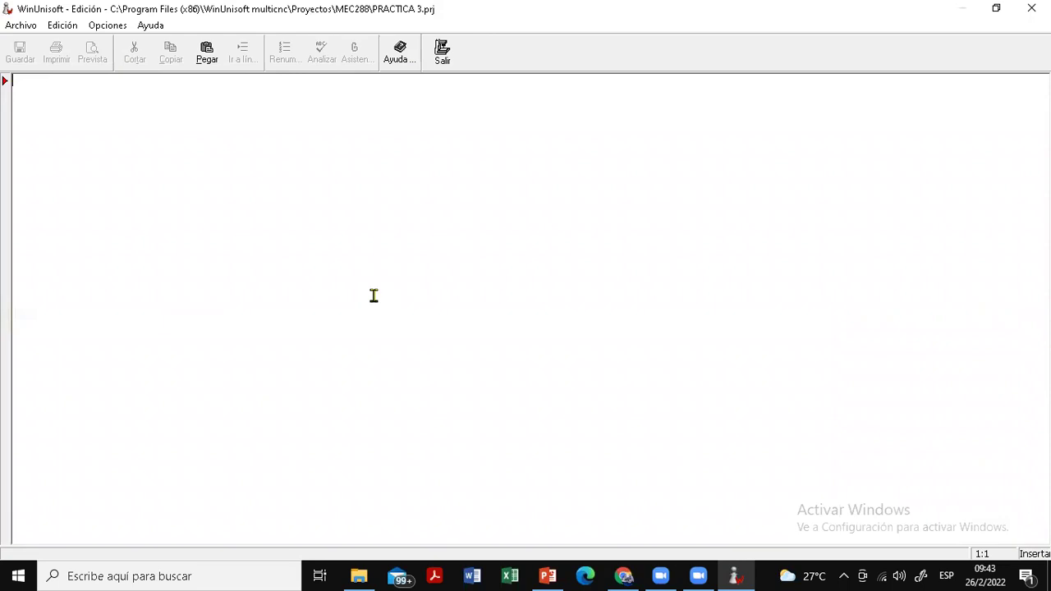
key("ctrl+v")
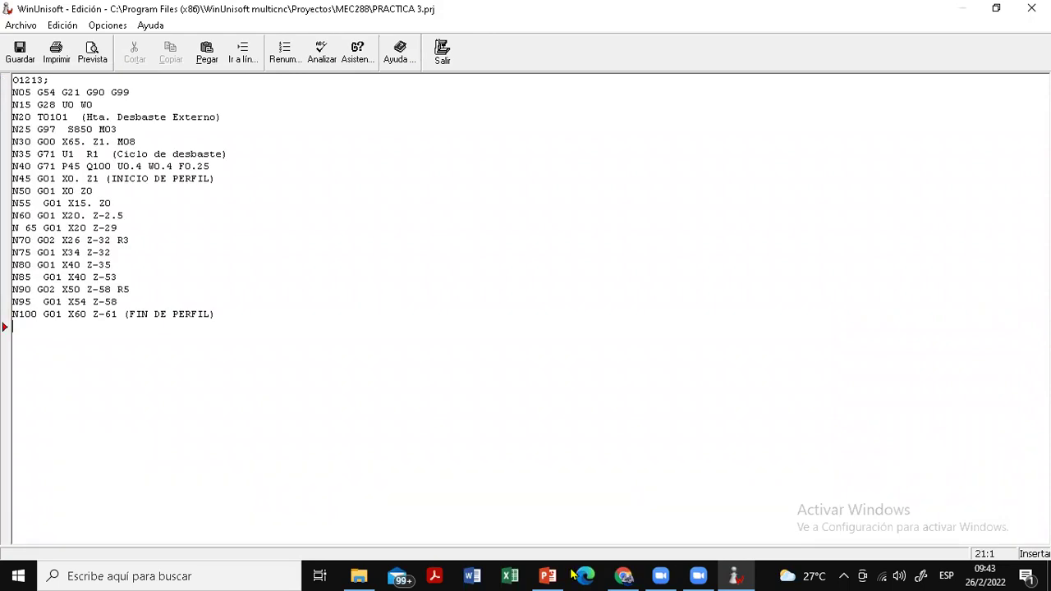
Switch back to PowerPoint slide 44 and select the PRACTICA 3 program's second column, starting at line N105
key("alt+Tab")
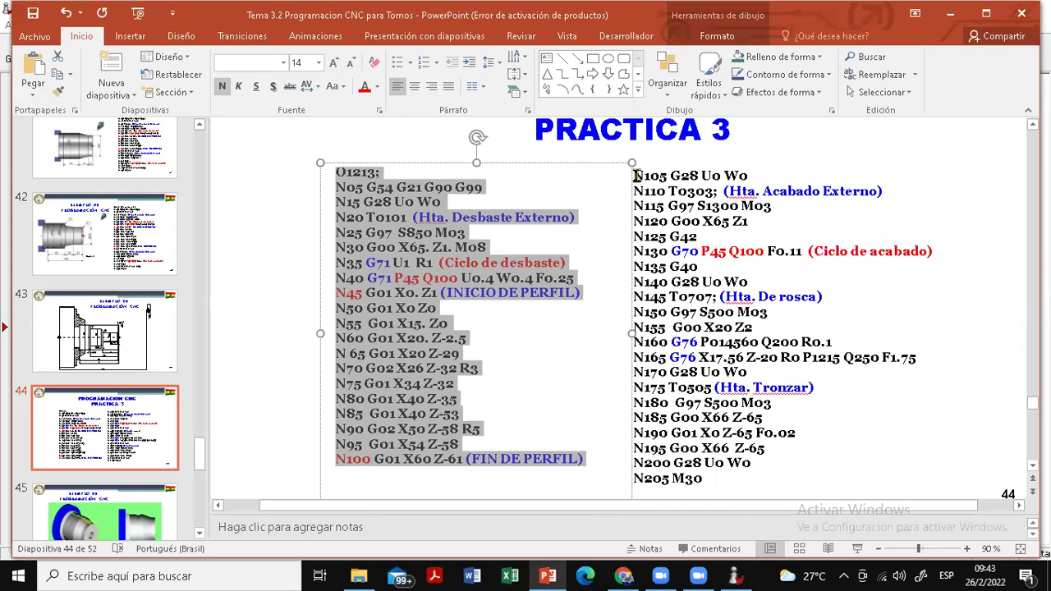
left_click(637, 175)
key("shift+Down")
key("shift+Down")
key("shift+Down")
key("shift+Down")
key("shift+Down")
key("shift+Down")
key("shift+Down")
key("shift+Down")
key("shift+Down")
key("shift+Down")
key("shift+Down")
key("shift+Down")
key("shift+Down")
key("shift+Down")
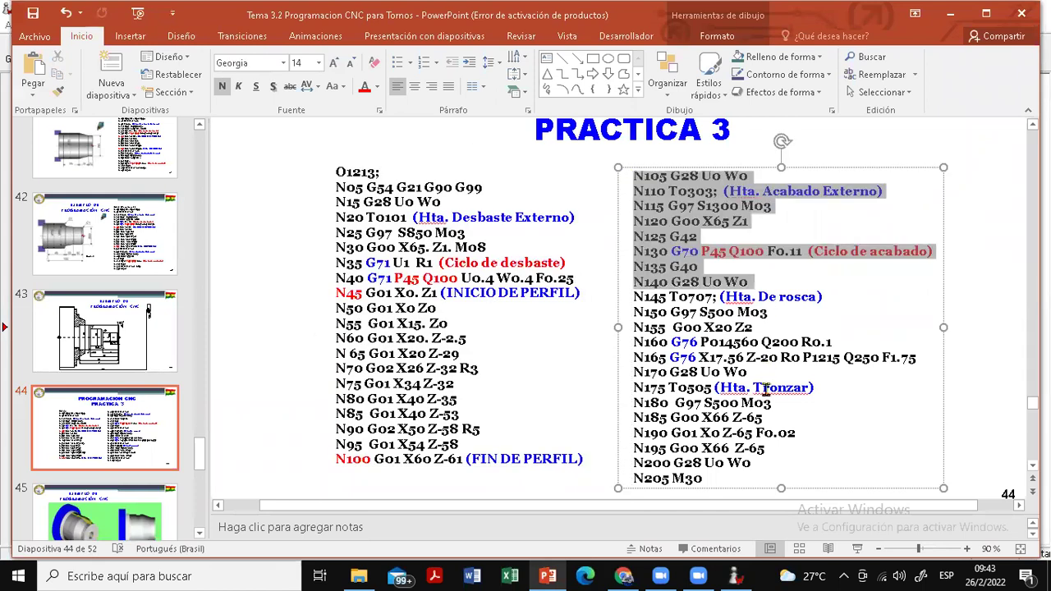